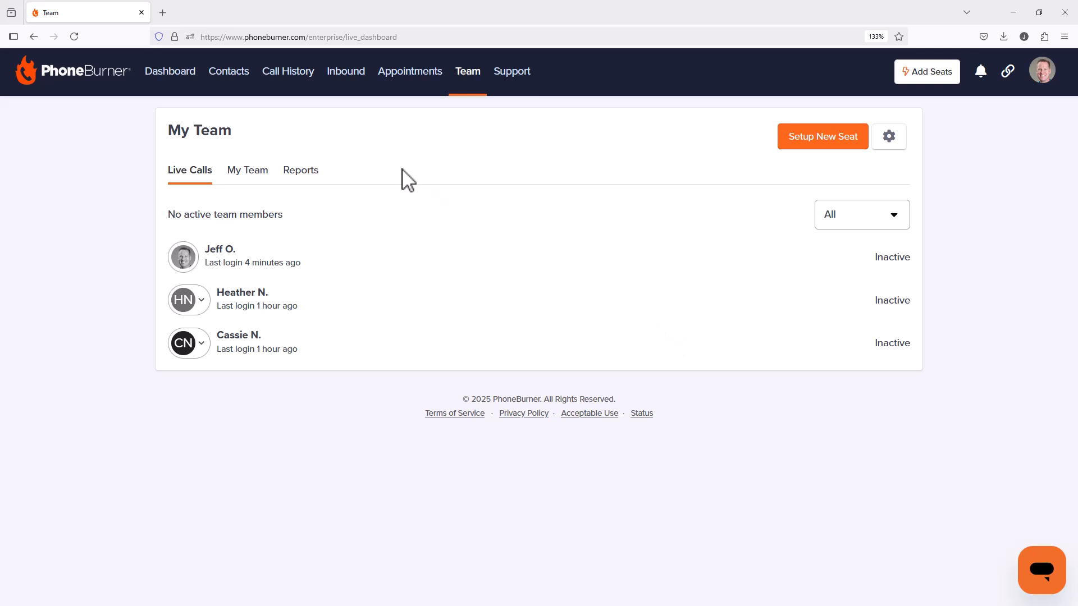
Step: Open the LeadStream settings for contacts and start creating a new LeadStream
{"action": "left_click", "coordinate": [234, 84]}
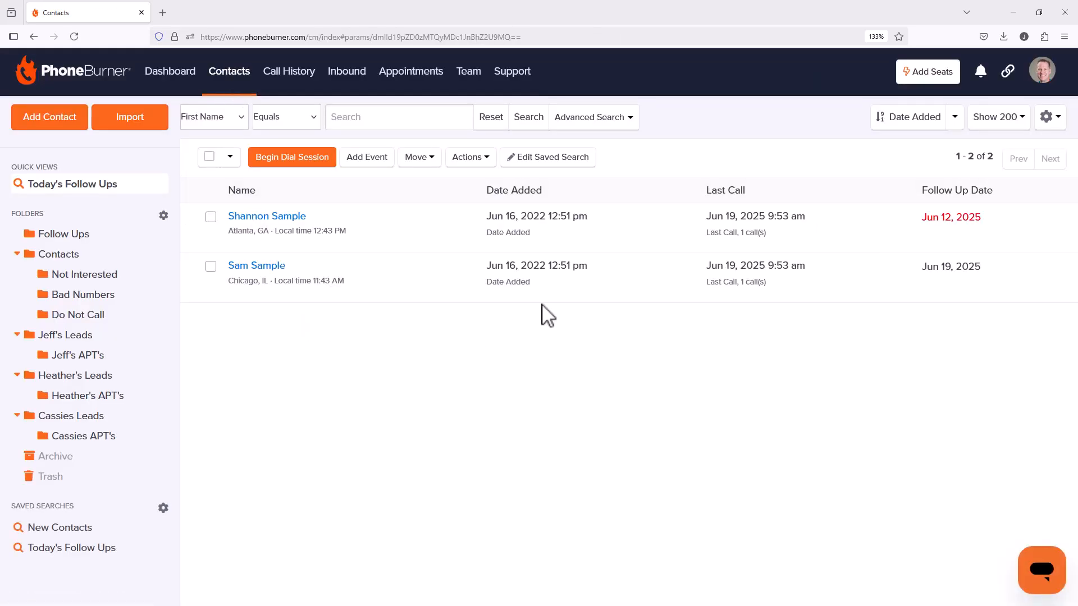
{"action": "left_click", "coordinate": [1048, 117]}
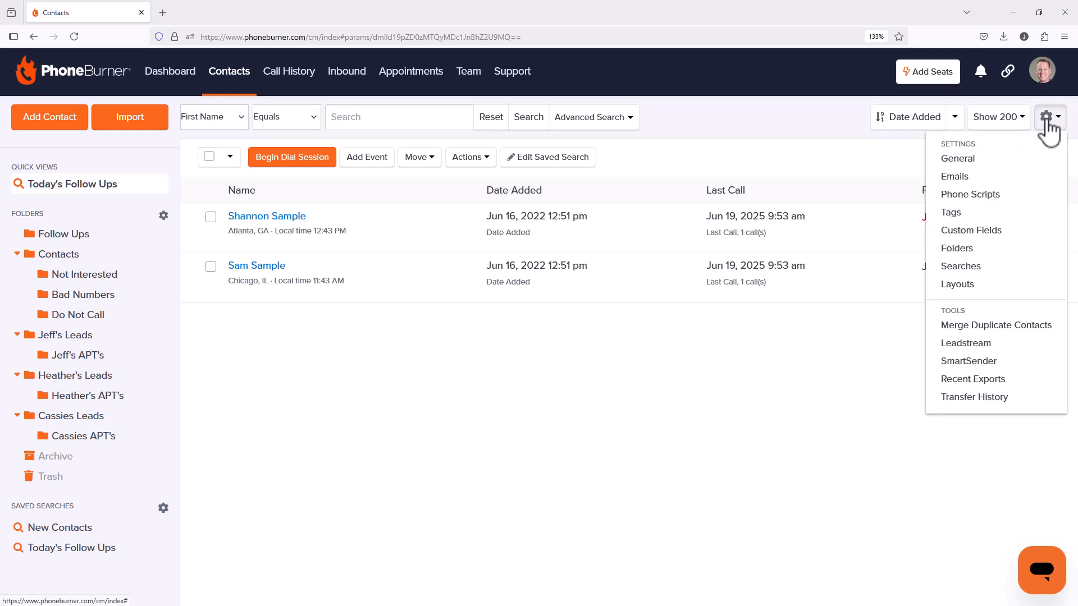
{"action": "left_click", "coordinate": [980, 345]}
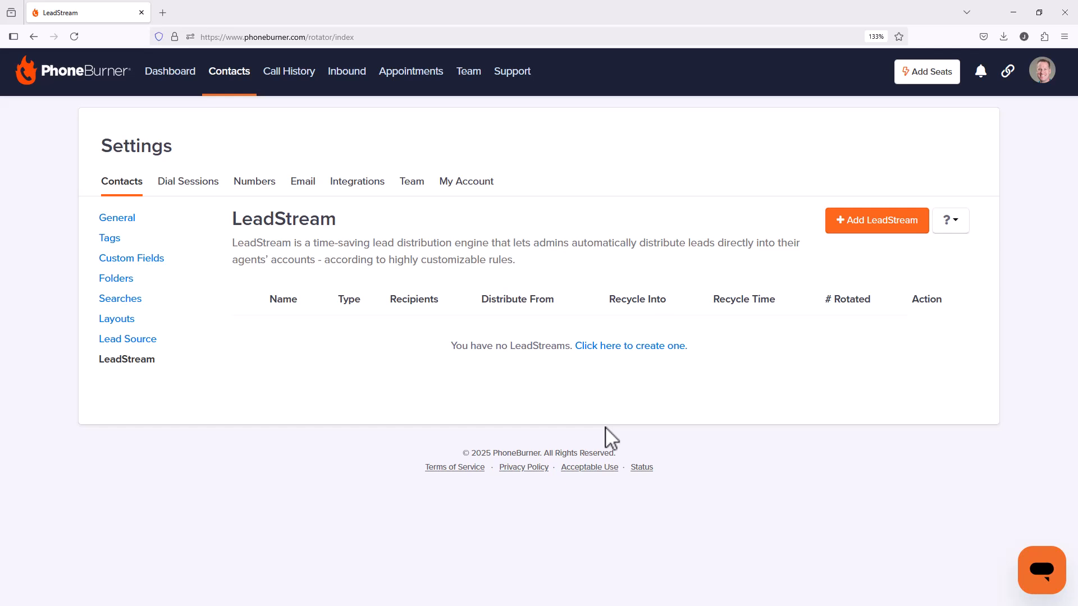
{"action": "left_click", "coordinate": [886, 230]}
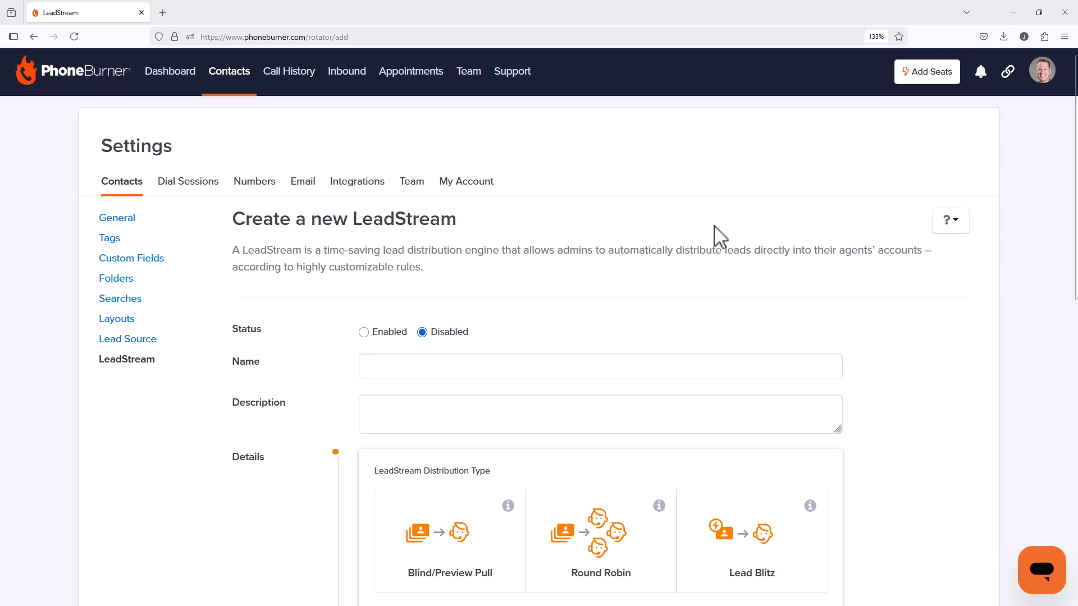
Step: Set the new LeadStream's status to Enabled and name it "Hot Fresh Leads"
{"action": "scroll", "coordinate": [764, 254], "scroll_direction": "down", "scroll_amount": 3}
{"action": "scroll", "coordinate": [762, 253], "scroll_direction": "down", "scroll_amount": 2}
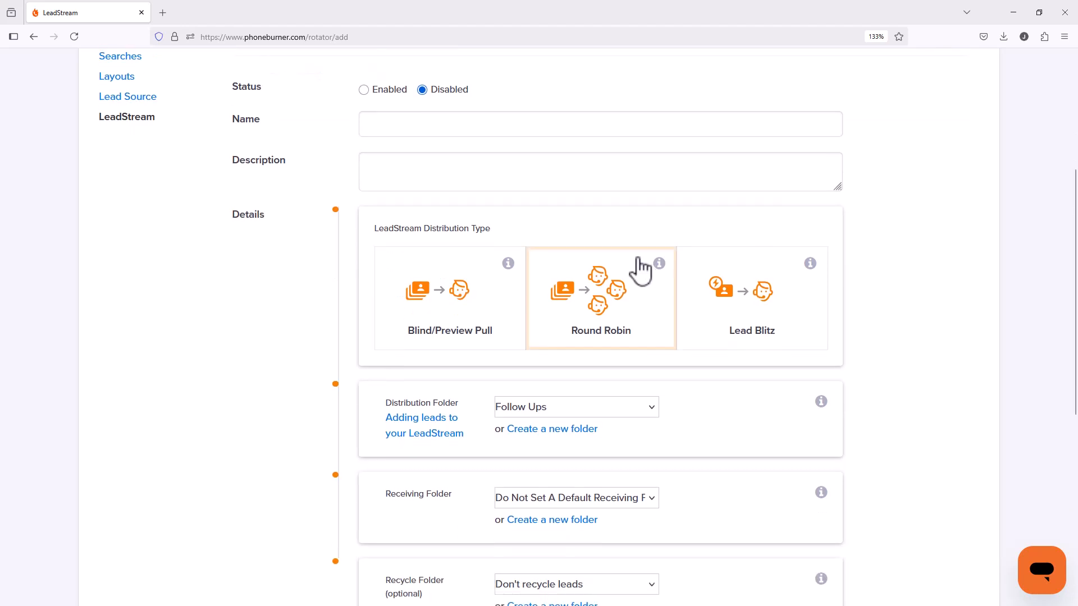
{"action": "left_click", "coordinate": [386, 91]}
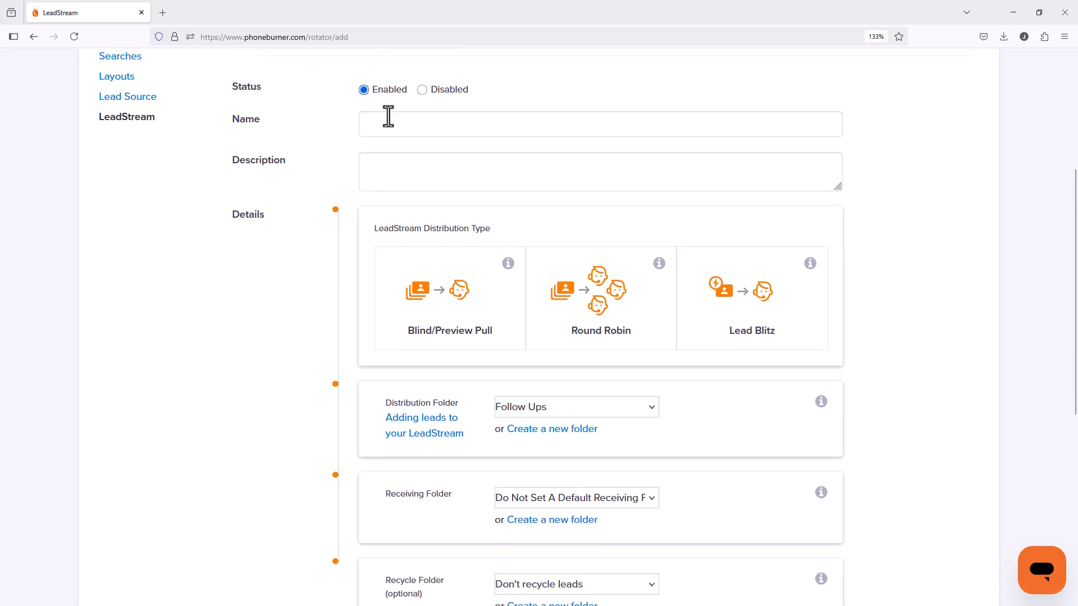
{"action": "left_click", "coordinate": [393, 123]}
{"action": "type", "text": "Hot Fre"}
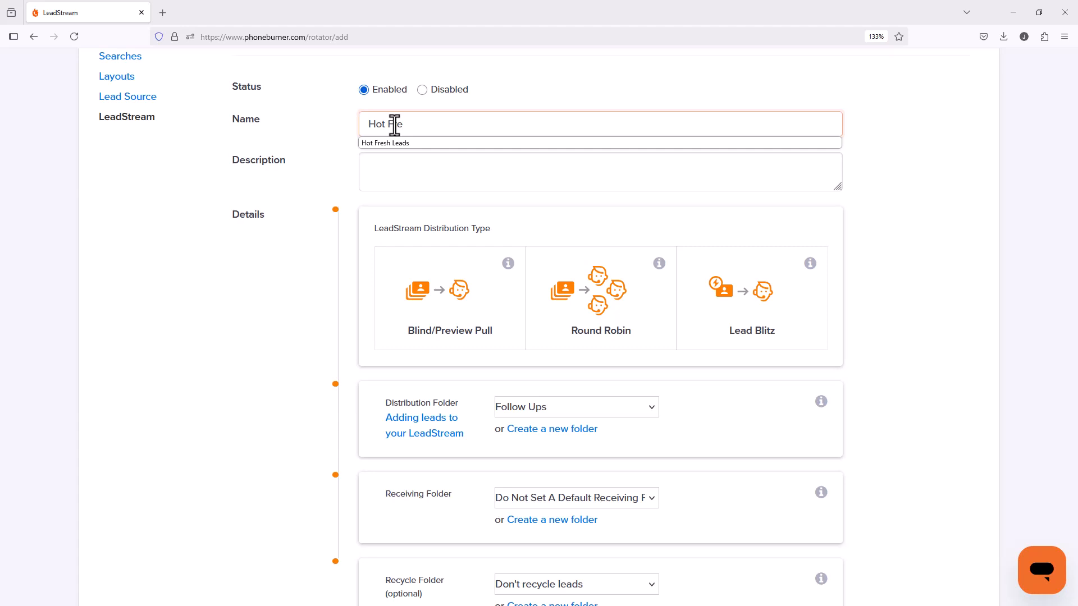
{"action": "left_click", "coordinate": [404, 144]}
Step: Enter the description "This LeadStream is for all of our Hot Fresh leads to get called until we connect with them or I decide to move them out"
{"action": "left_click", "coordinate": [404, 166]}
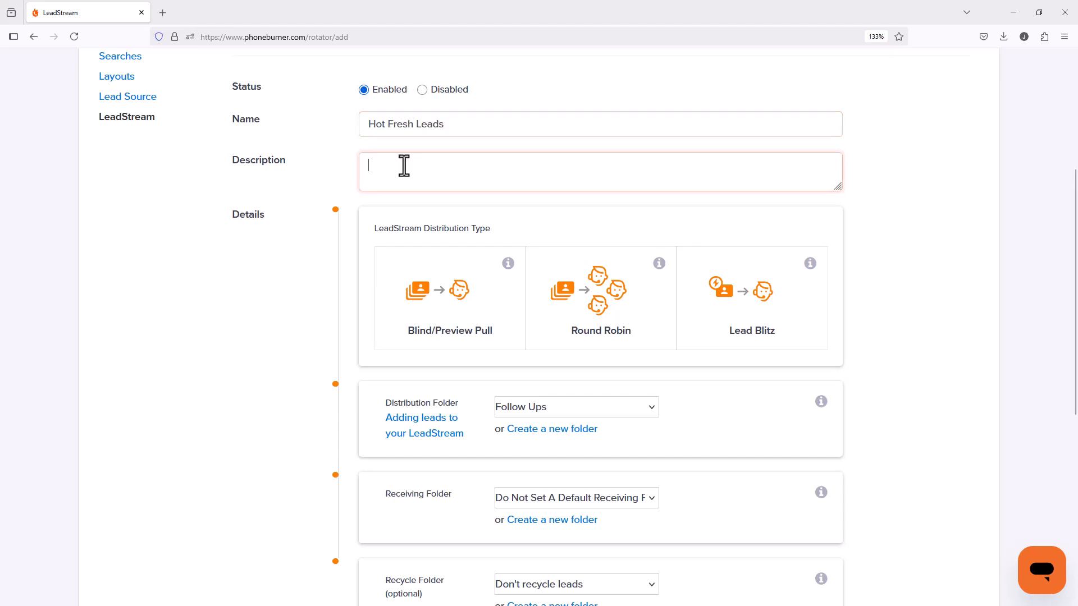
{"action": "type", "text": "This LeadStream is for all of our Hot Fresh le"}
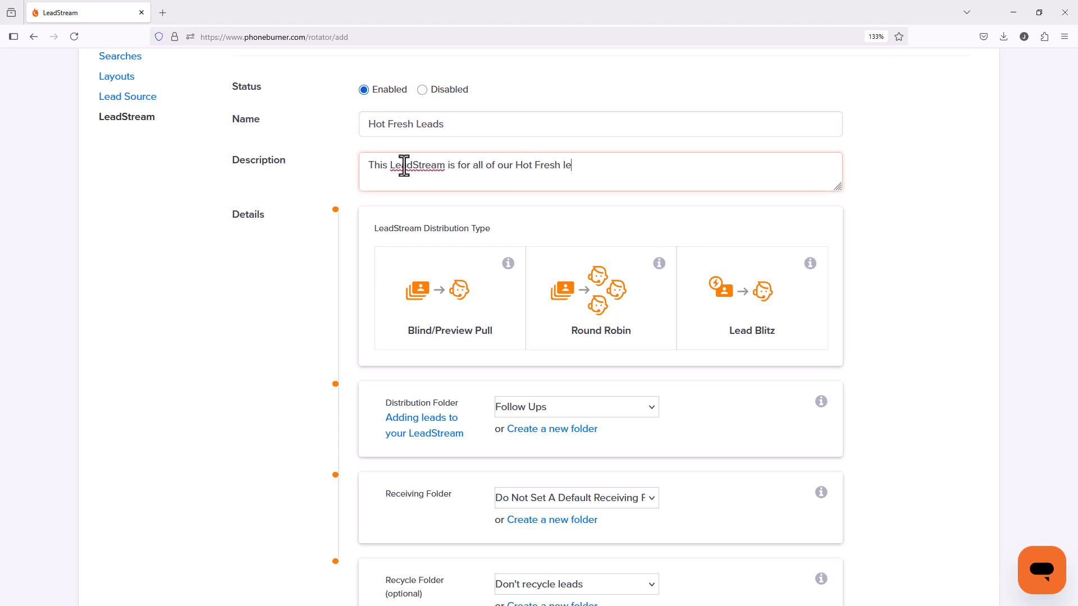
{"action": "type", "text": "ads to get called until we connect with them or I decide to move them out"}
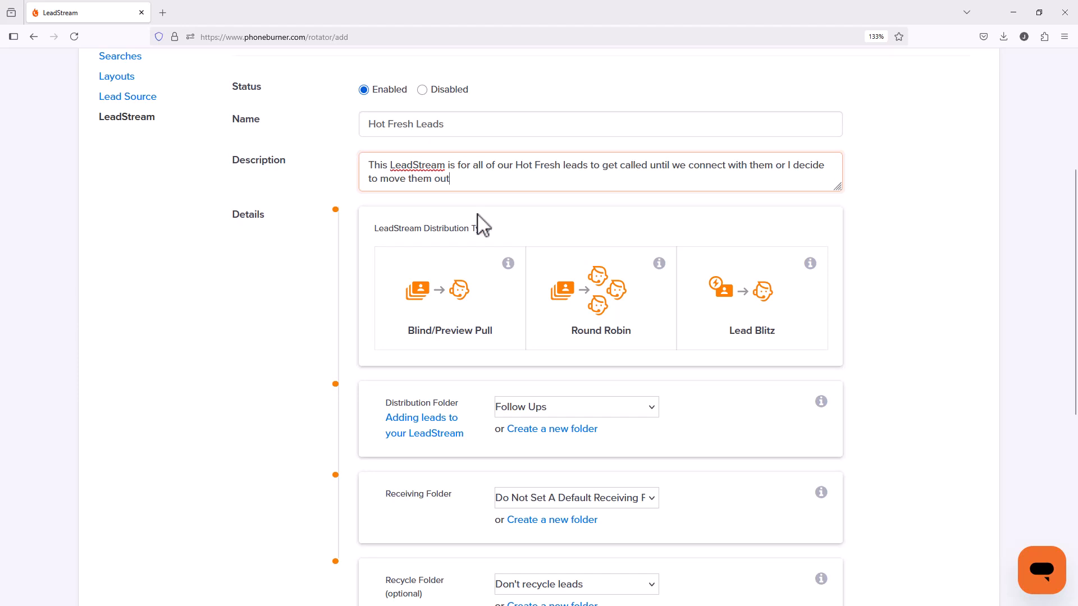
Step: Choose Blind/Preview Pull as the distribution type and start a new dialer preset named "Hot Fresh Leads"
{"action": "left_click", "coordinate": [460, 278]}
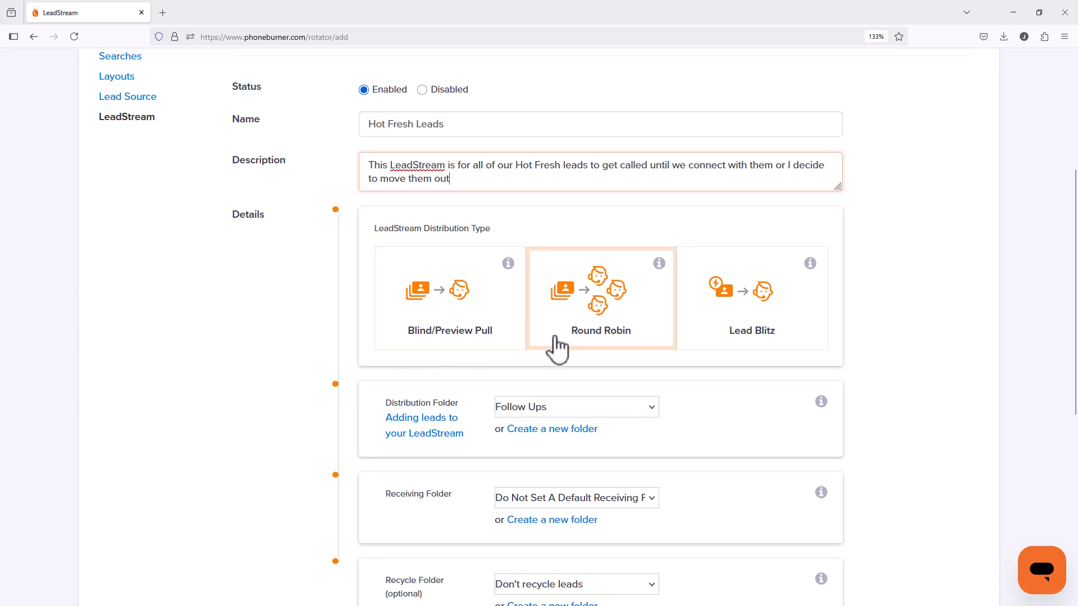
{"action": "left_click", "coordinate": [440, 297]}
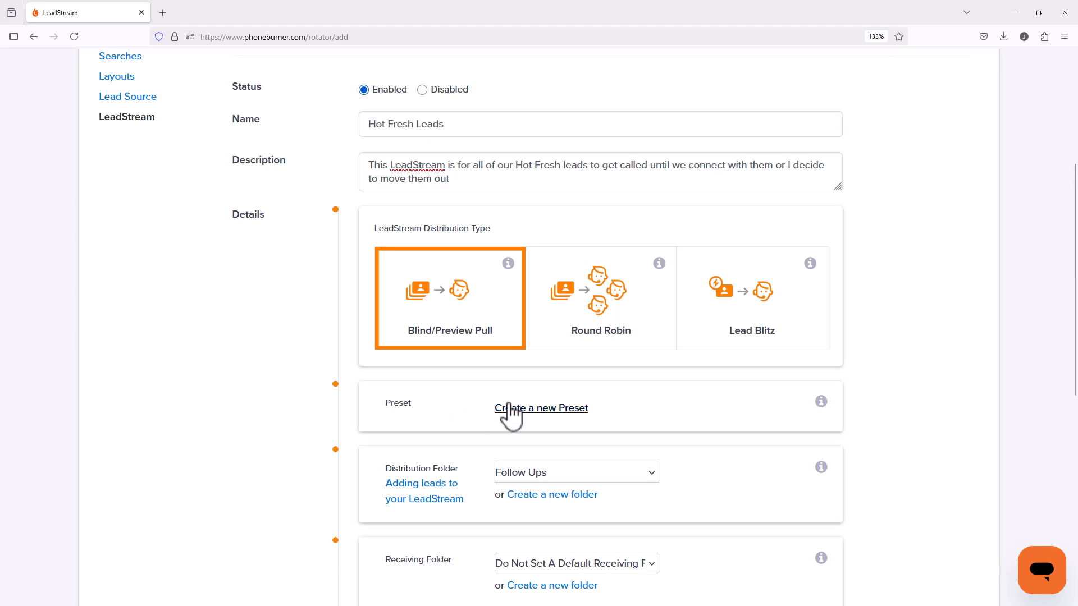
{"action": "left_click", "coordinate": [541, 410]}
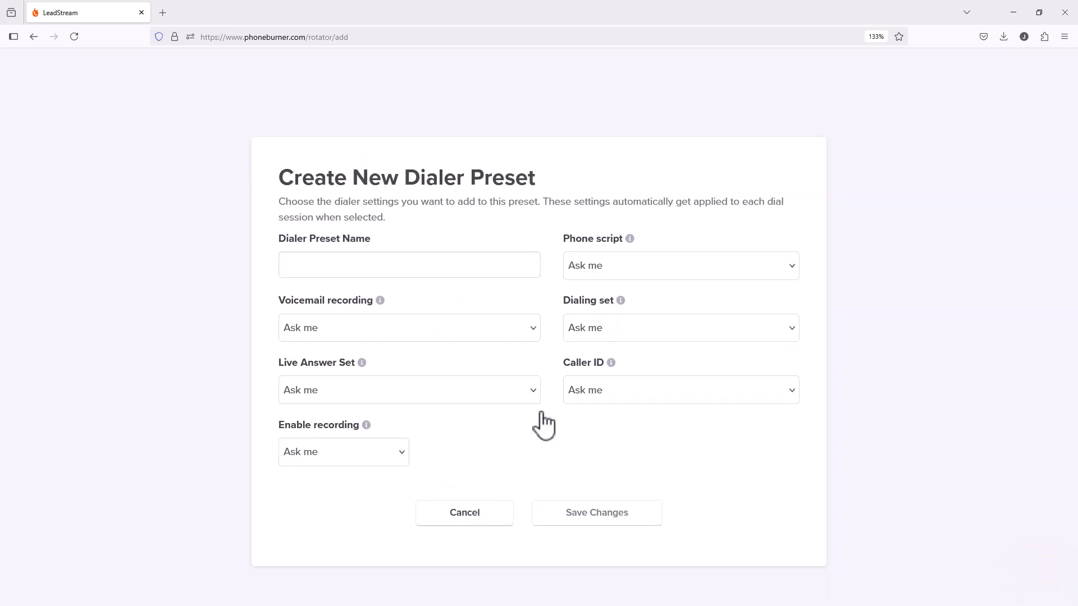
{"action": "left_click", "coordinate": [385, 274]}
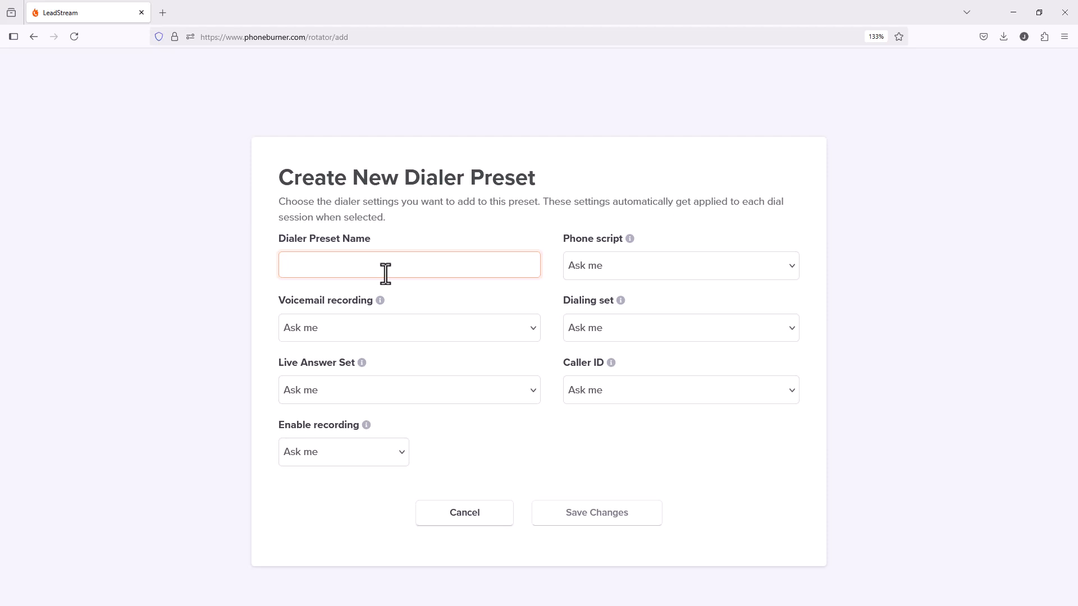
{"action": "type", "text": "Hot F"}
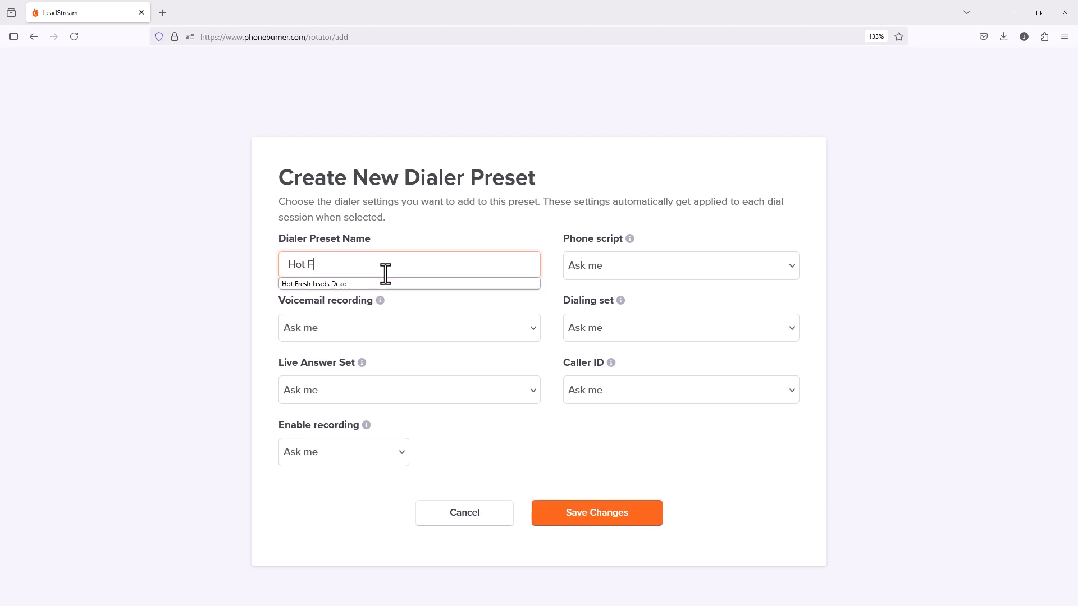
{"action": "type", "text": "resh Leads"}
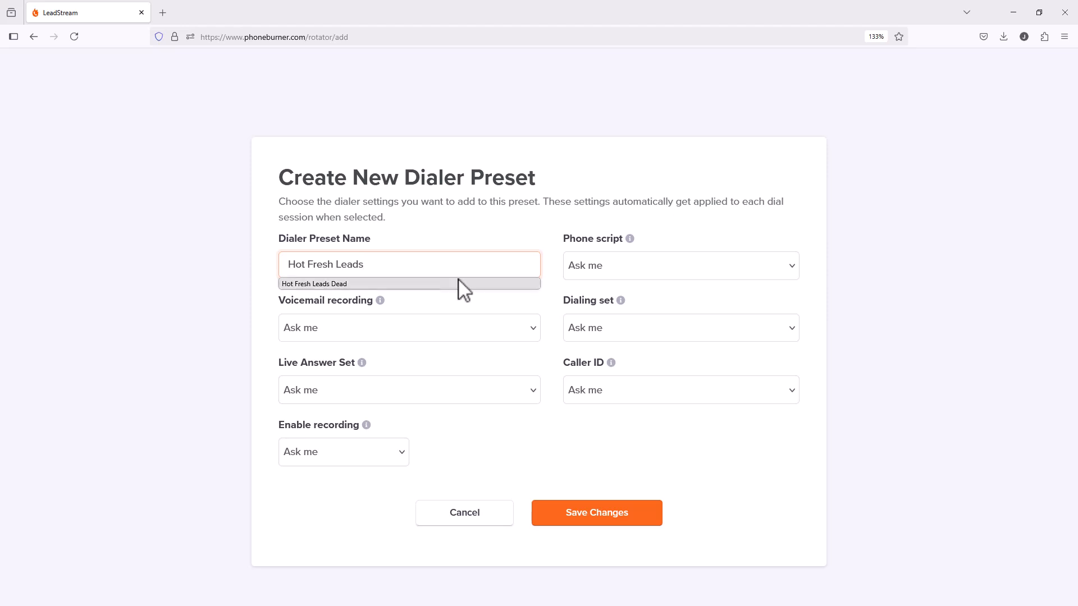
{"action": "left_click", "coordinate": [723, 205]}
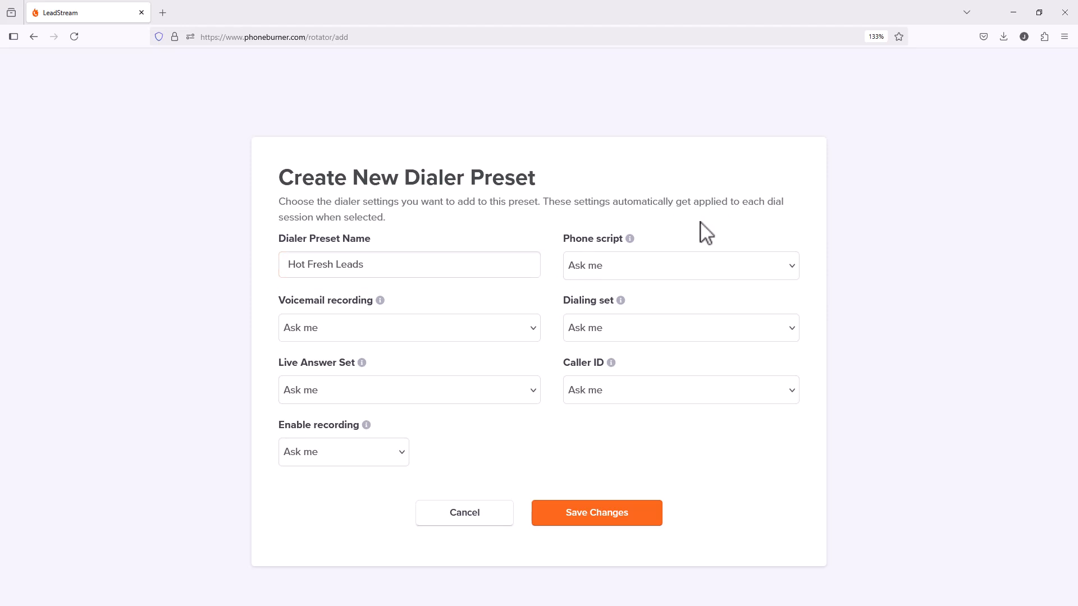
Step: Set the preset's phone script to Follow-up script and its voicemail recording to the personal Voicemail #1
{"action": "left_click", "coordinate": [657, 271]}
{"action": "left_click", "coordinate": [644, 330]}
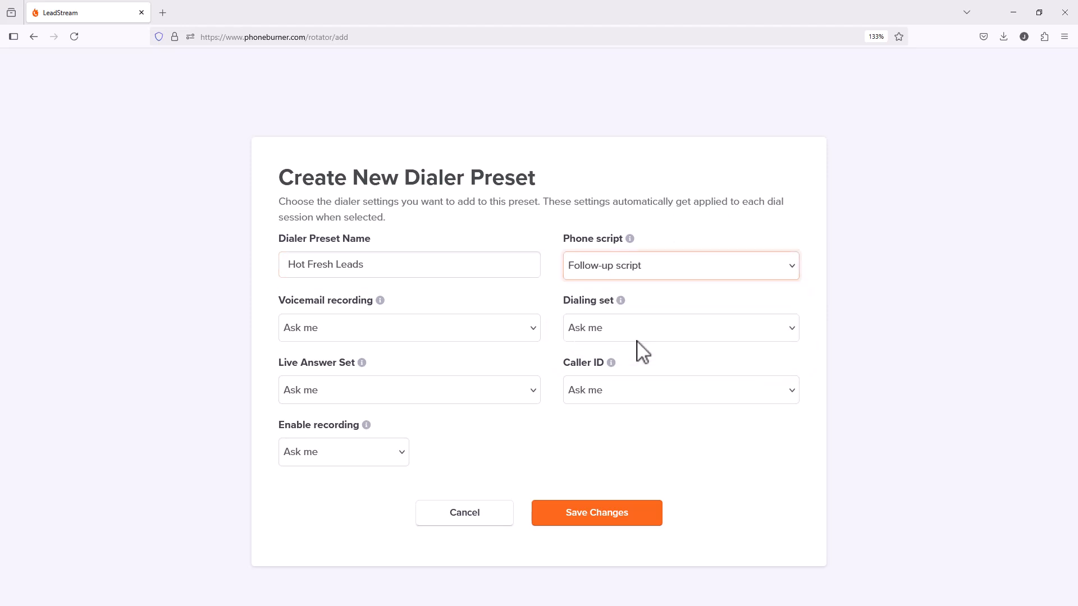
{"action": "left_click", "coordinate": [387, 336]}
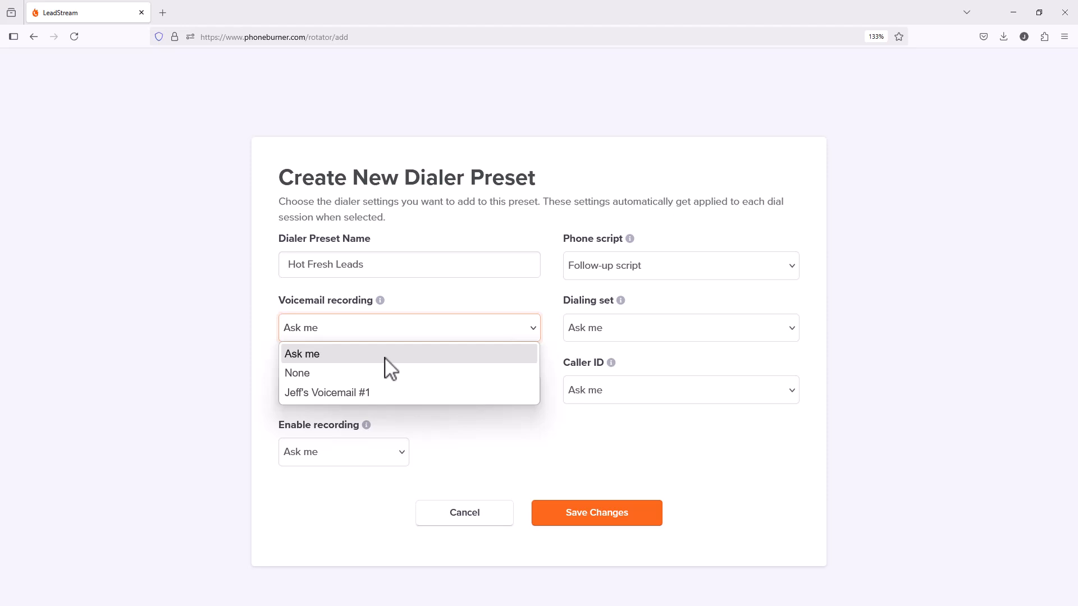
{"action": "left_click", "coordinate": [385, 394]}
Step: Set both the dialing set and the live answer set of the preset to Default
{"action": "left_click", "coordinate": [625, 333]}
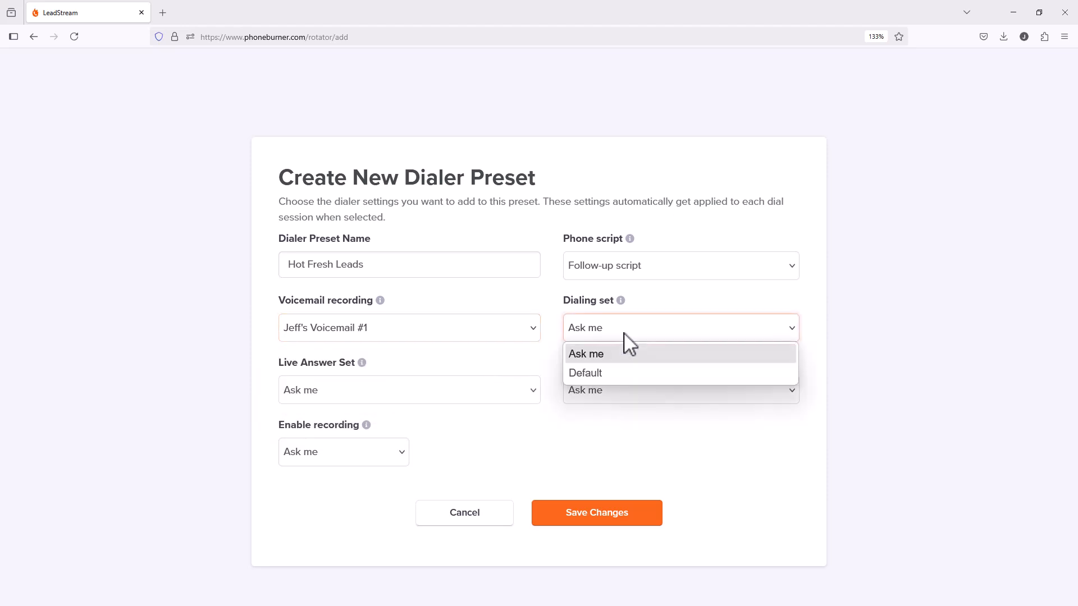
{"action": "left_click", "coordinate": [605, 375]}
{"action": "left_click", "coordinate": [467, 393]}
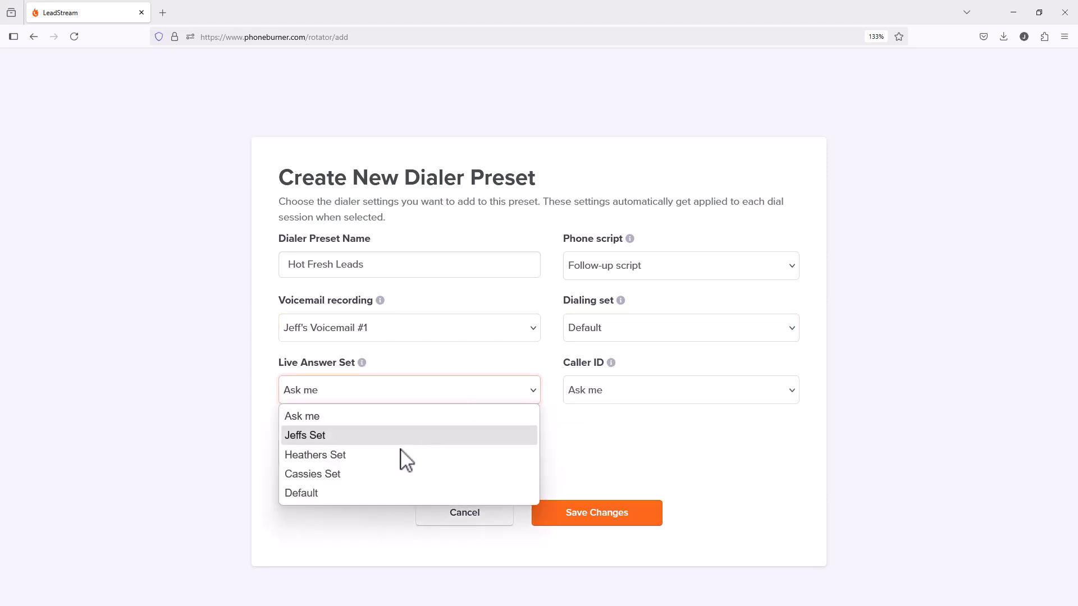
{"action": "left_click", "coordinate": [344, 494]}
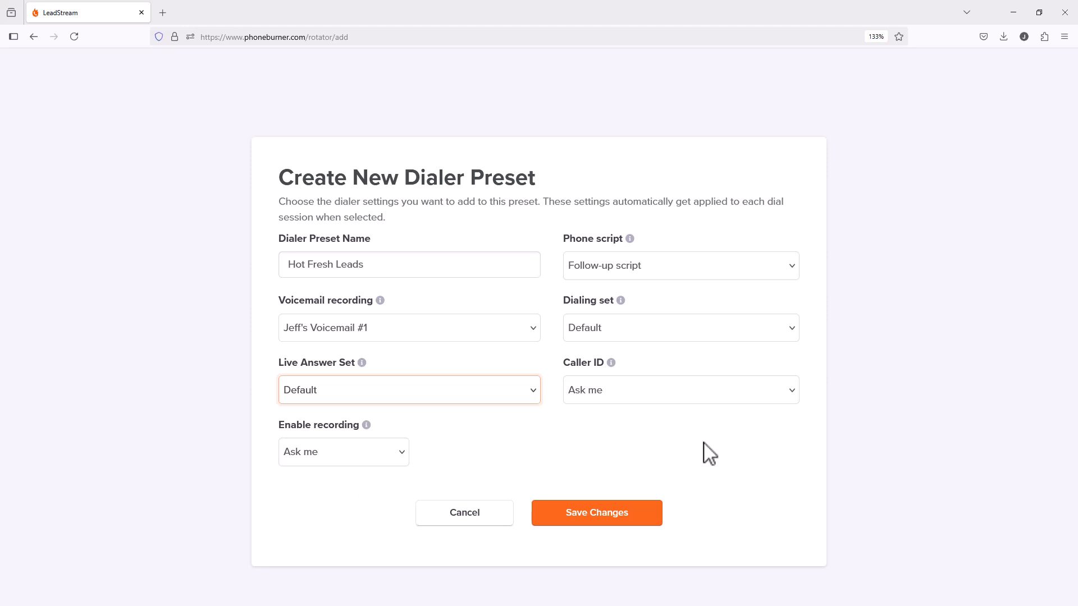
Step: Use the Office number as the preset's caller ID and set Enable recording to Yes
{"action": "left_click", "coordinate": [688, 393]}
{"action": "left_click", "coordinate": [678, 434]}
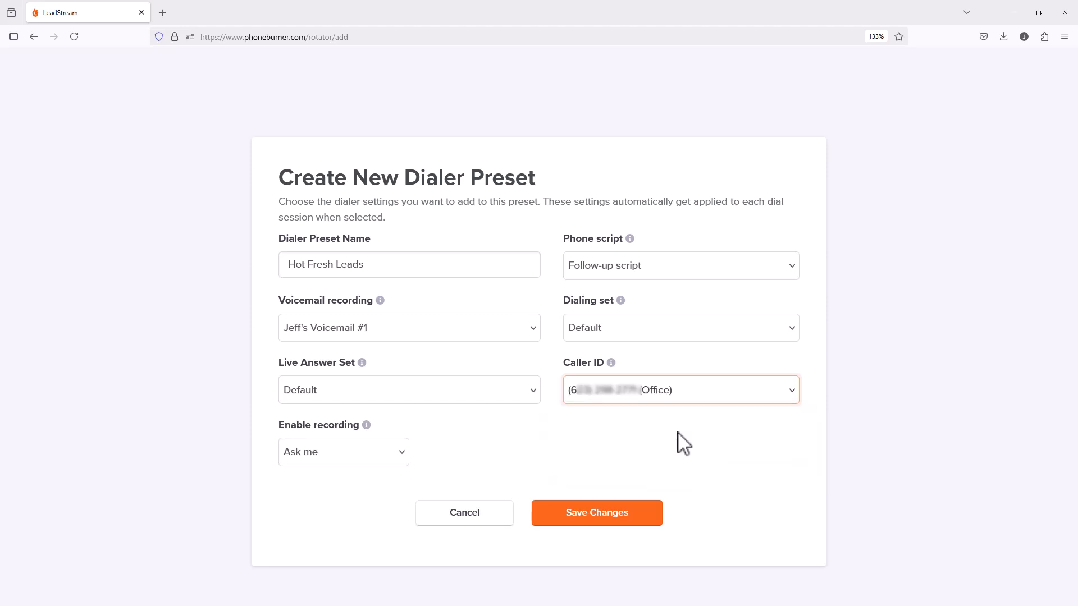
{"action": "left_click", "coordinate": [380, 456]}
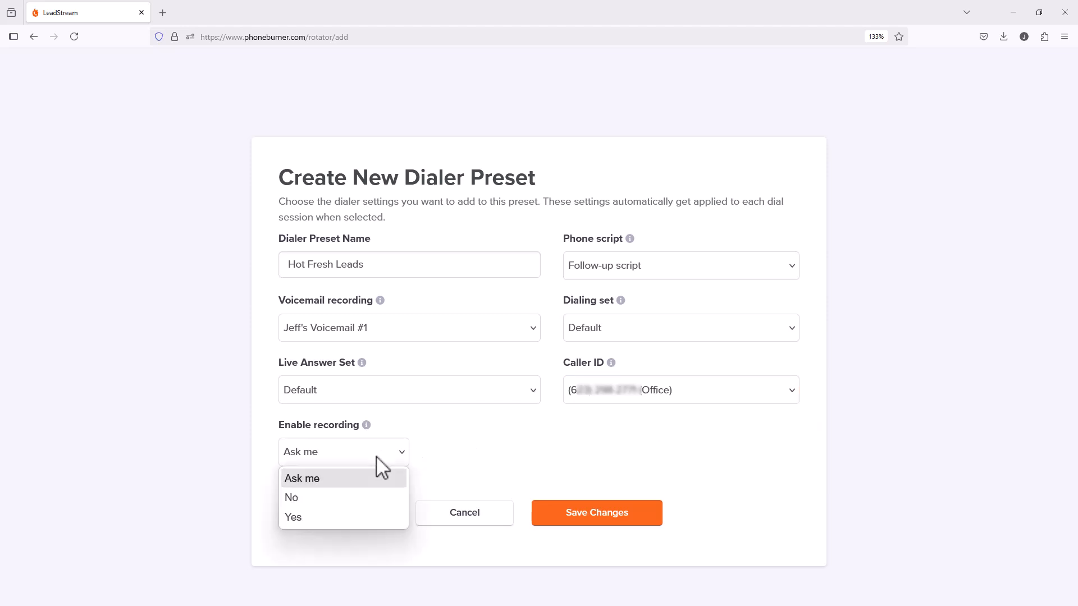
{"action": "left_click", "coordinate": [335, 515]}
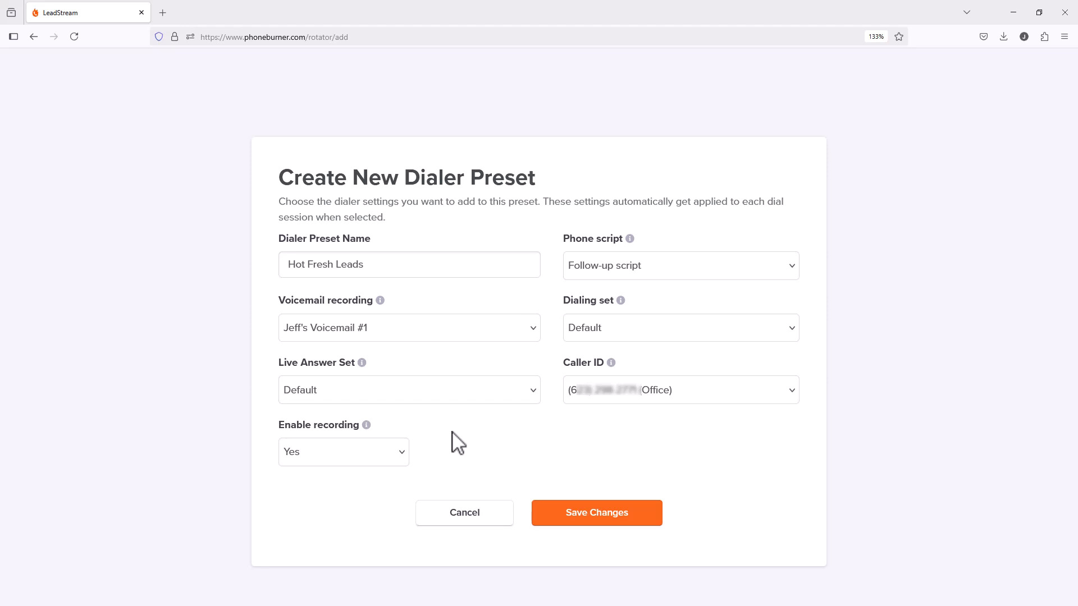
Step: Check the available phone script choices, keep Follow-up script, and save the dialer preset
{"action": "left_click", "coordinate": [679, 277]}
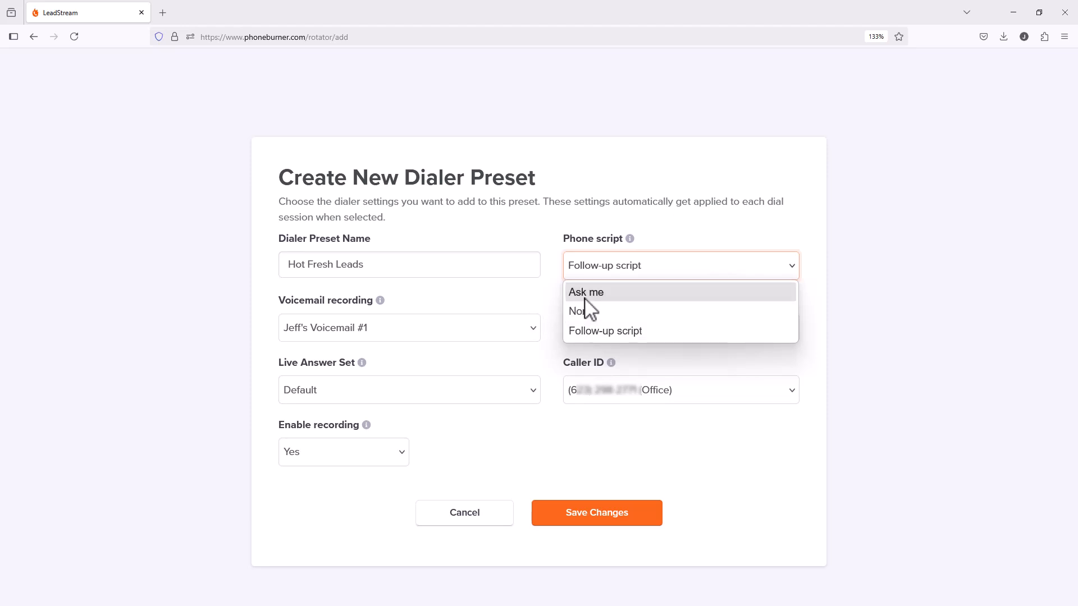
{"action": "left_click", "coordinate": [539, 298]}
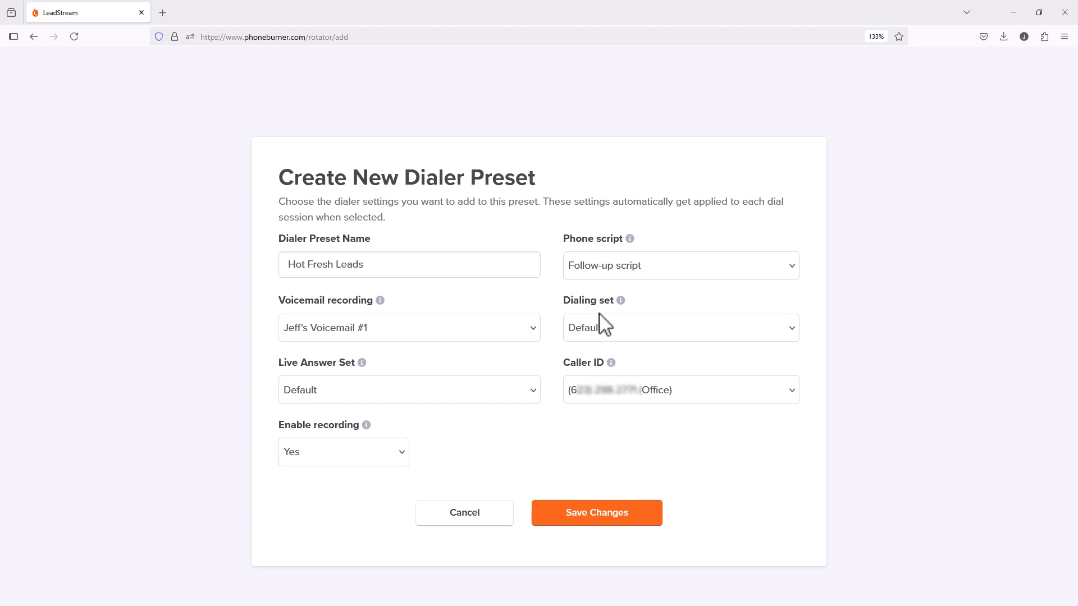
{"action": "left_click", "coordinate": [600, 505]}
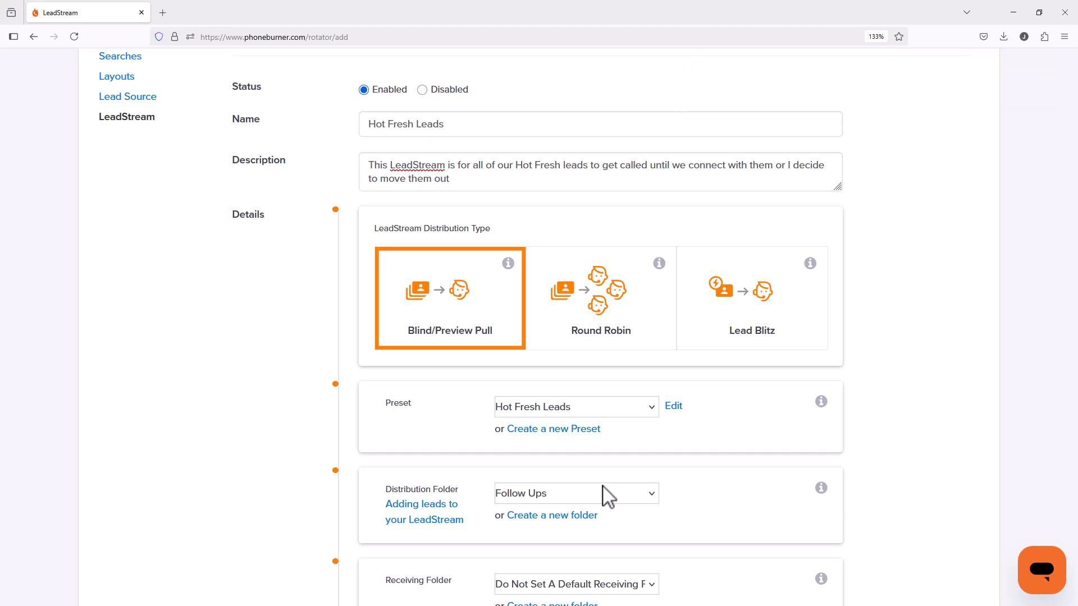
Step: Create a new distribution folder named "Hot Fresh Leads" for the LeadStream, leaving its parent folder blank
{"action": "scroll", "coordinate": [655, 470], "scroll_direction": "down", "scroll_amount": 3}
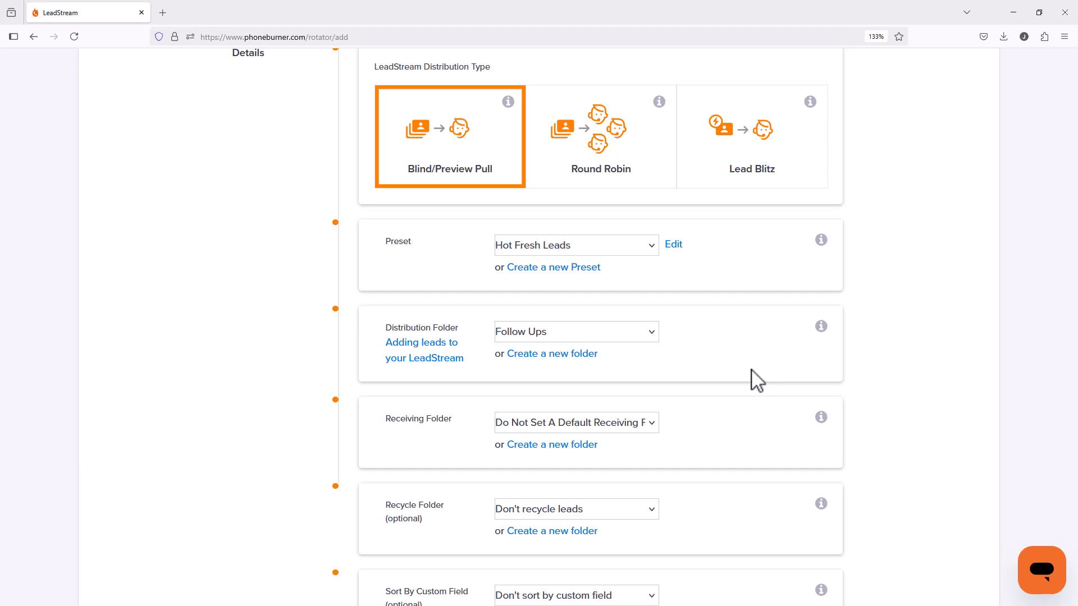
{"action": "left_click", "coordinate": [550, 354]}
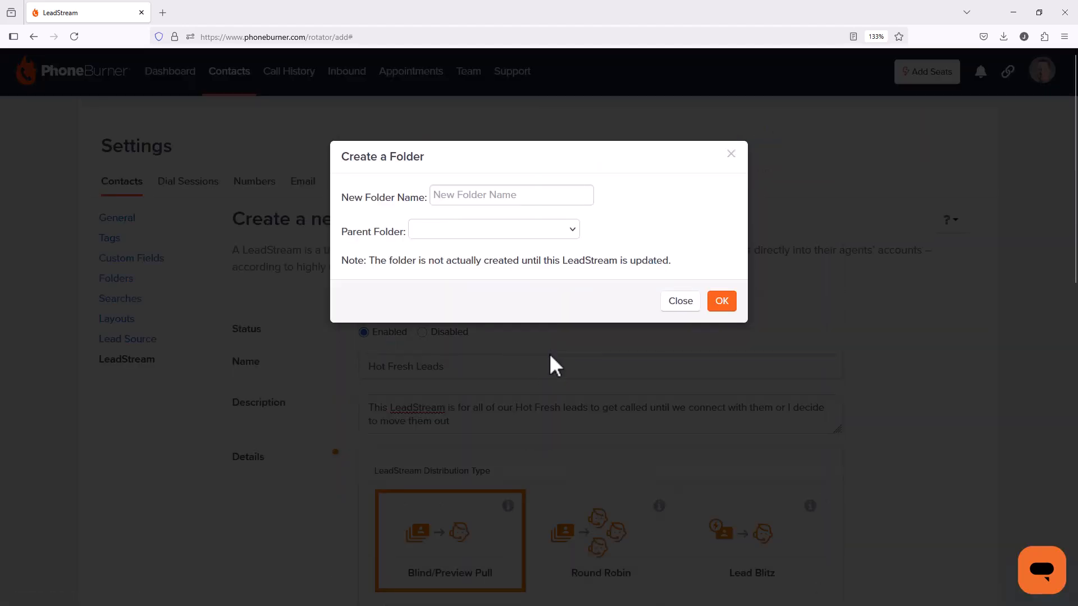
{"action": "left_click", "coordinate": [462, 196]}
{"action": "type", "text": "Hot F"}
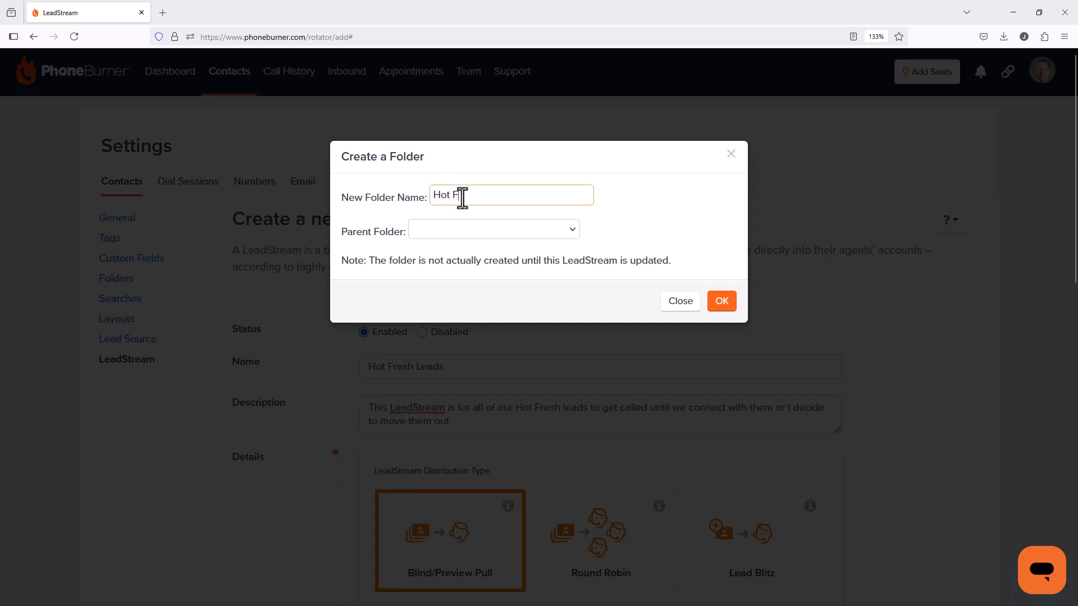
{"action": "type", "text": "resh Leads"}
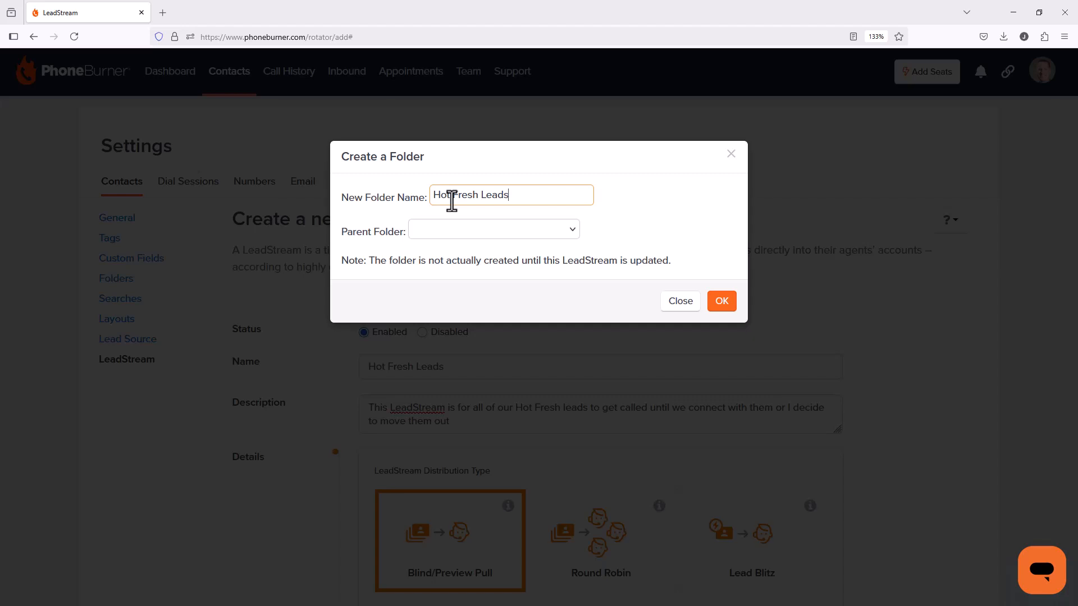
{"action": "left_click", "coordinate": [491, 232]}
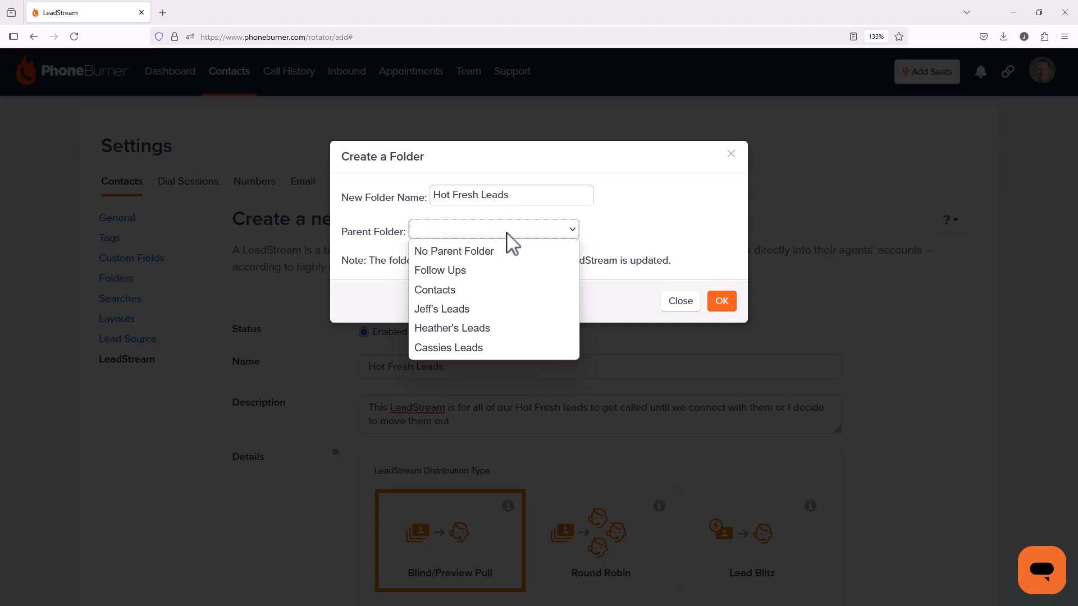
{"action": "left_click", "coordinate": [633, 219]}
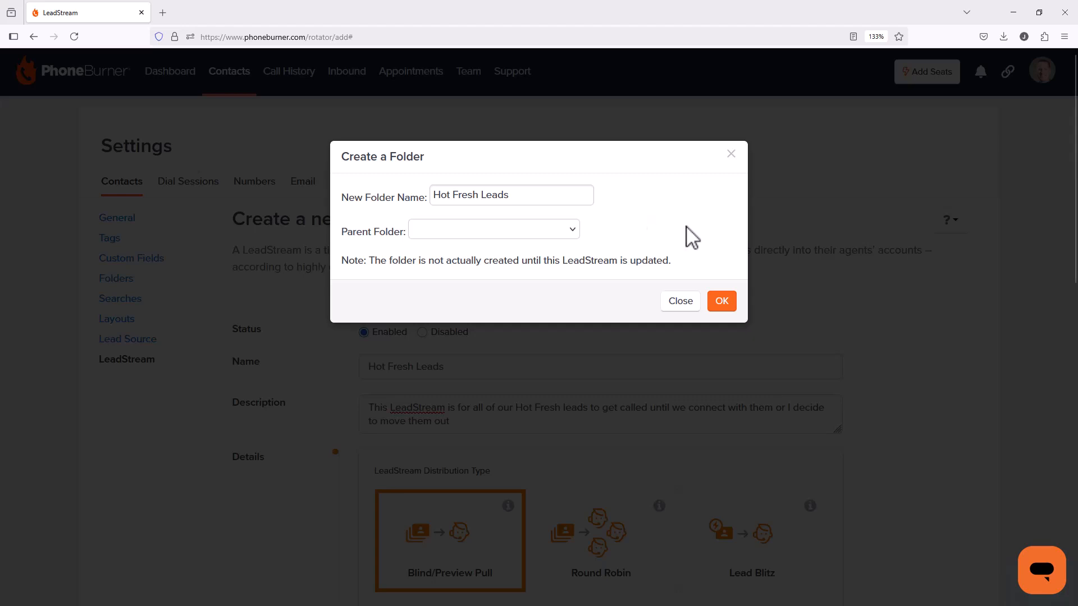
{"action": "left_click", "coordinate": [721, 306]}
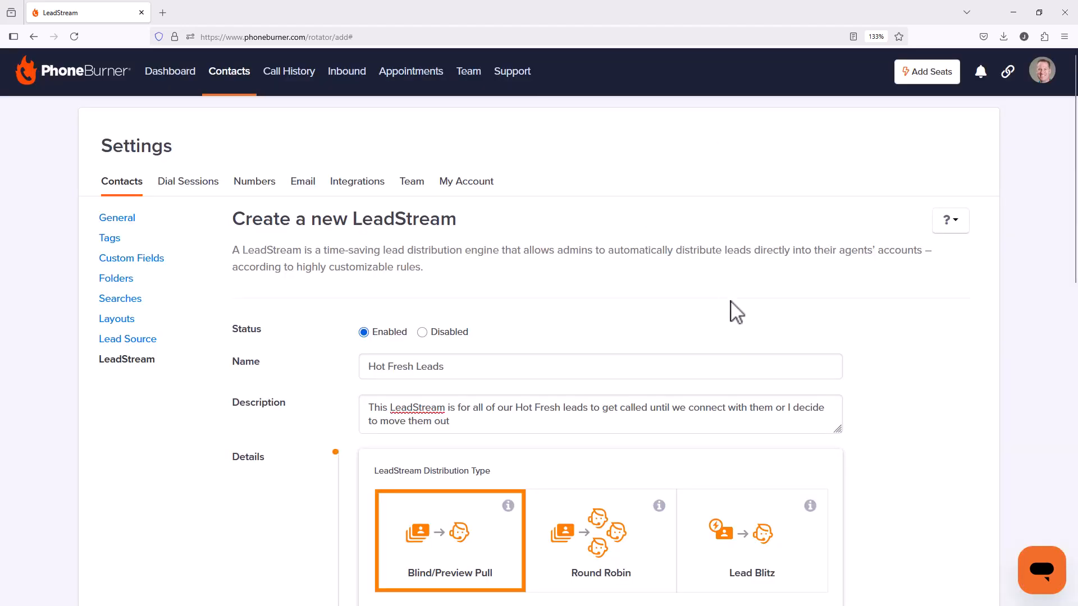
Step: Create a new receiving folder named "Hot Fresh RCV" for the LeadStream, leaving its parent folder blank
{"action": "scroll", "coordinate": [788, 289], "scroll_direction": "down", "scroll_amount": 5}
{"action": "scroll", "coordinate": [794, 298], "scroll_direction": "down", "scroll_amount": 6}
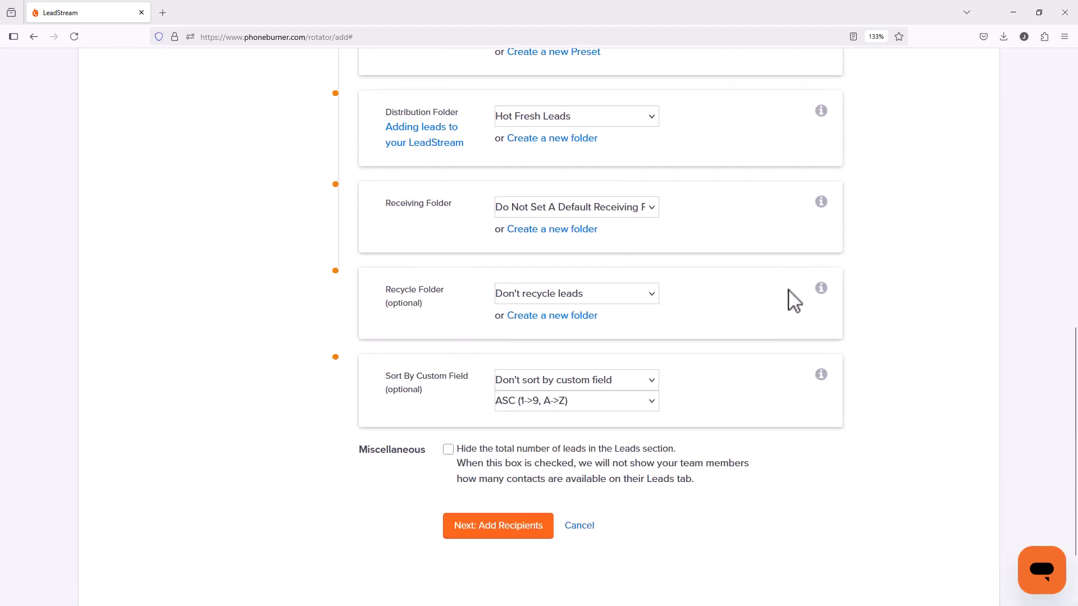
{"action": "scroll", "coordinate": [795, 298], "scroll_direction": "up", "scroll_amount": 3}
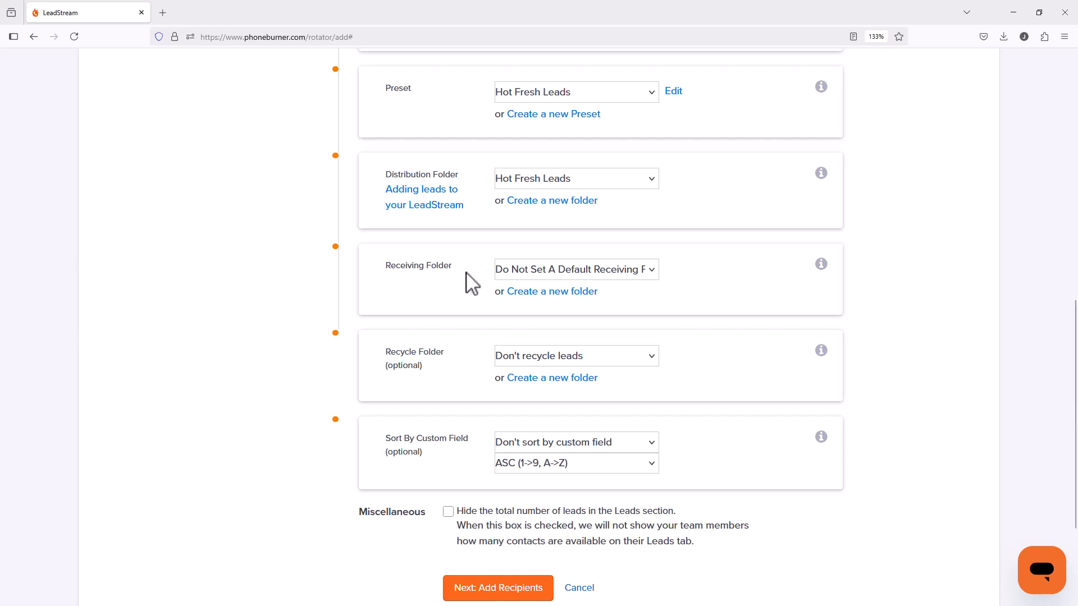
{"action": "left_click", "coordinate": [545, 292]}
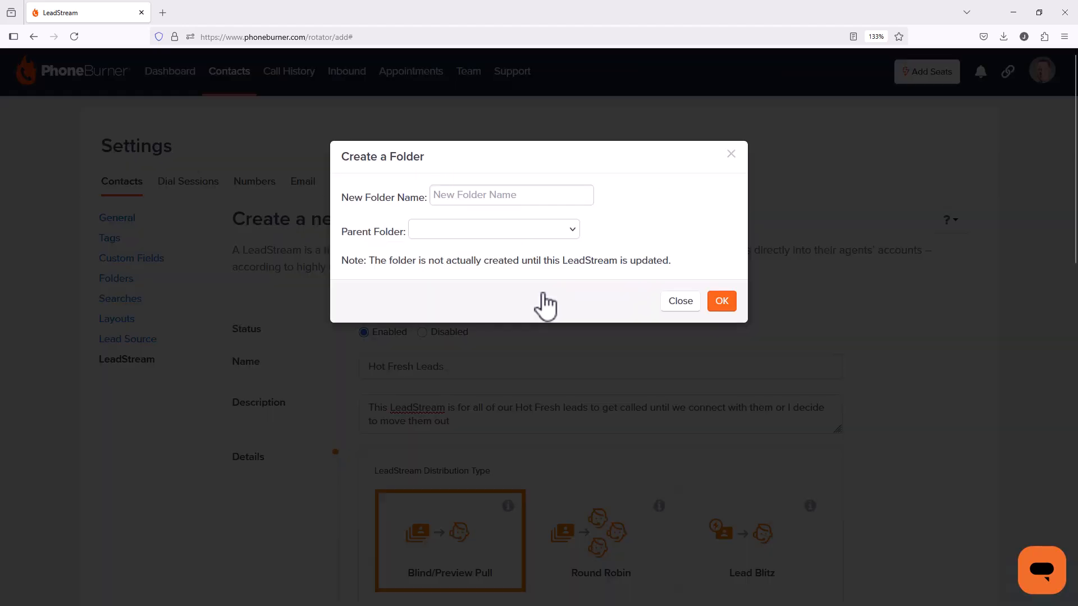
{"action": "left_click", "coordinate": [493, 195]}
{"action": "type", "text": "Hot Fres"}
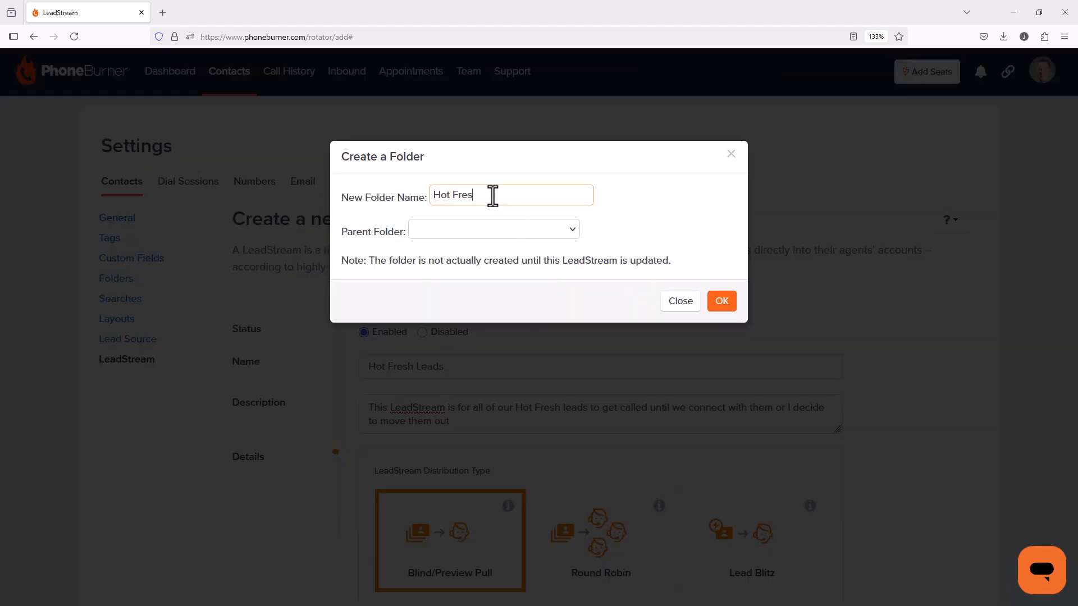
{"action": "type", "text": "h Leads"}
{"action": "key", "text": "BackSpace"}
{"action": "key", "text": "BackSpace"}
{"action": "key", "text": "BackSpace"}
{"action": "key", "text": "BackSpace"}
{"action": "key", "text": "BackSpace"}
{"action": "type", "text": "RoM"}
{"action": "left_click", "coordinate": [719, 306]}
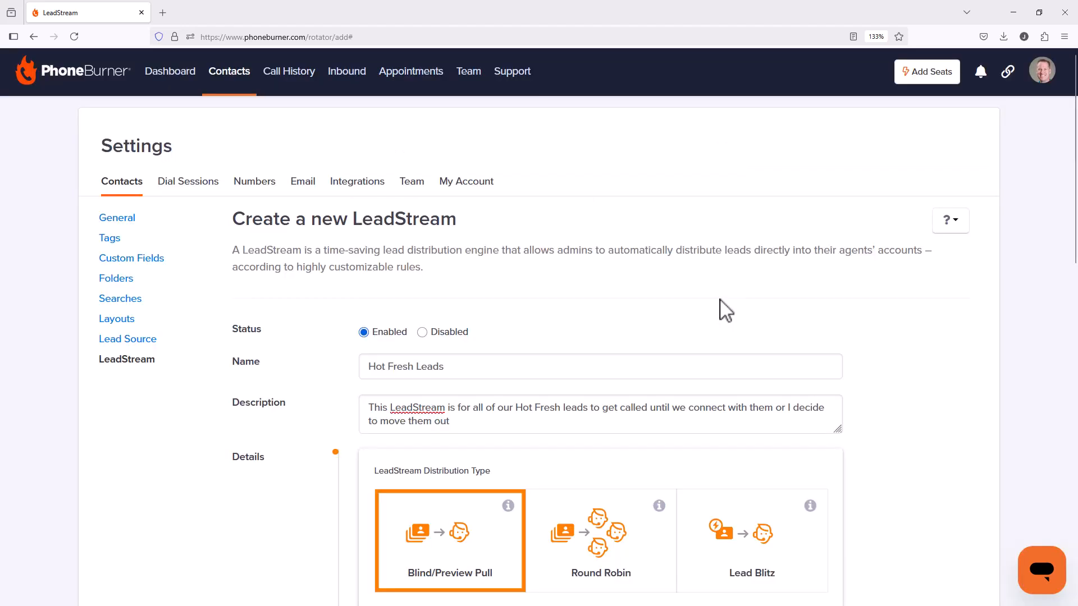
Step: Set Lock Receiving Folder to Yes for the default receiving folder
{"action": "scroll", "coordinate": [719, 310], "scroll_direction": "down", "scroll_amount": 8}
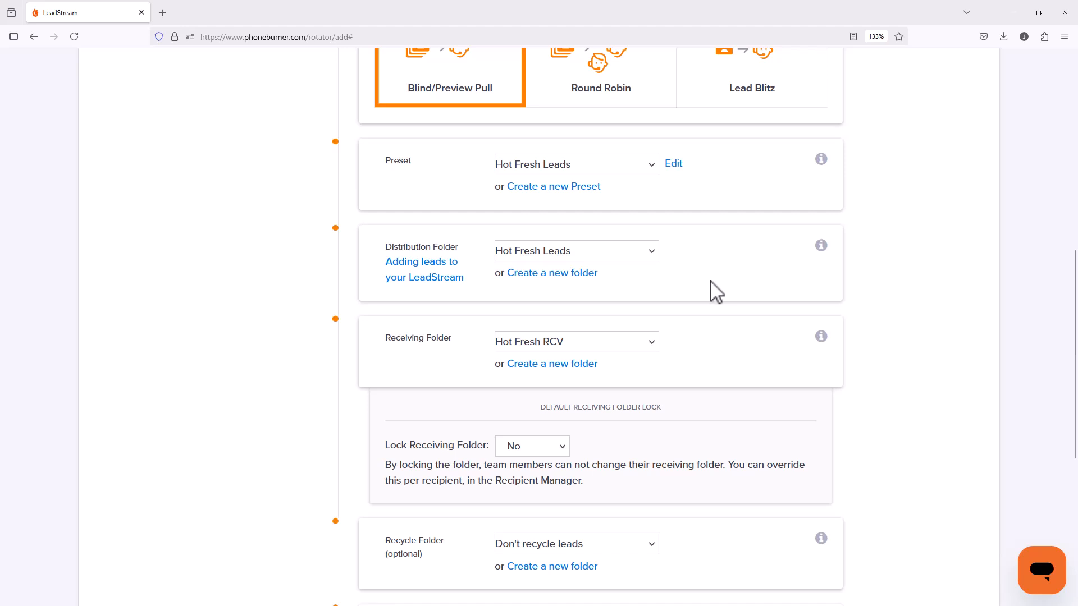
{"action": "scroll", "coordinate": [710, 289], "scroll_direction": "down", "scroll_amount": 1}
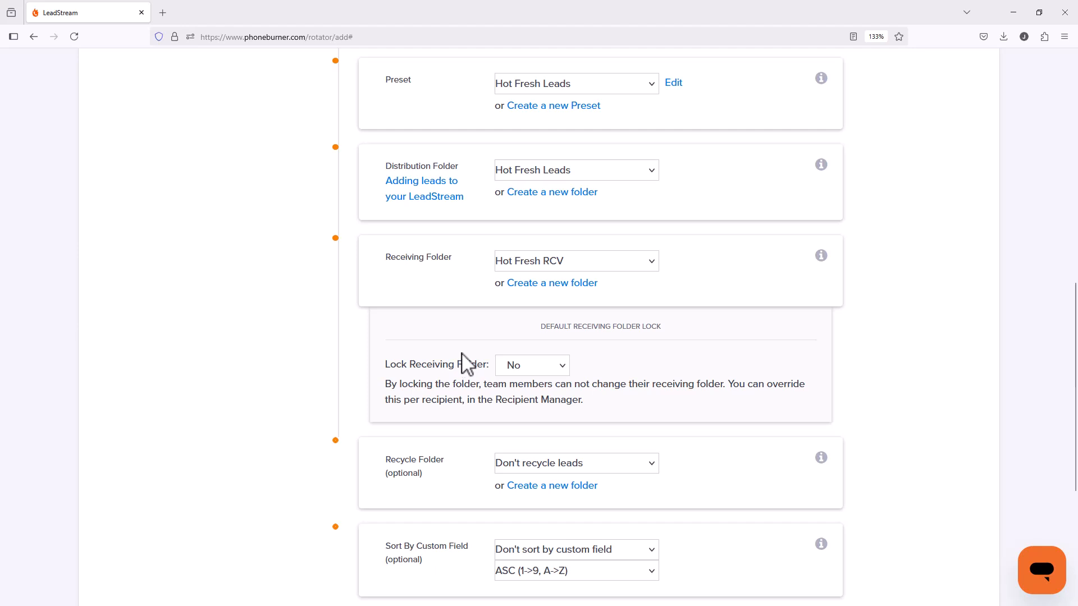
{"action": "left_click", "coordinate": [510, 366]}
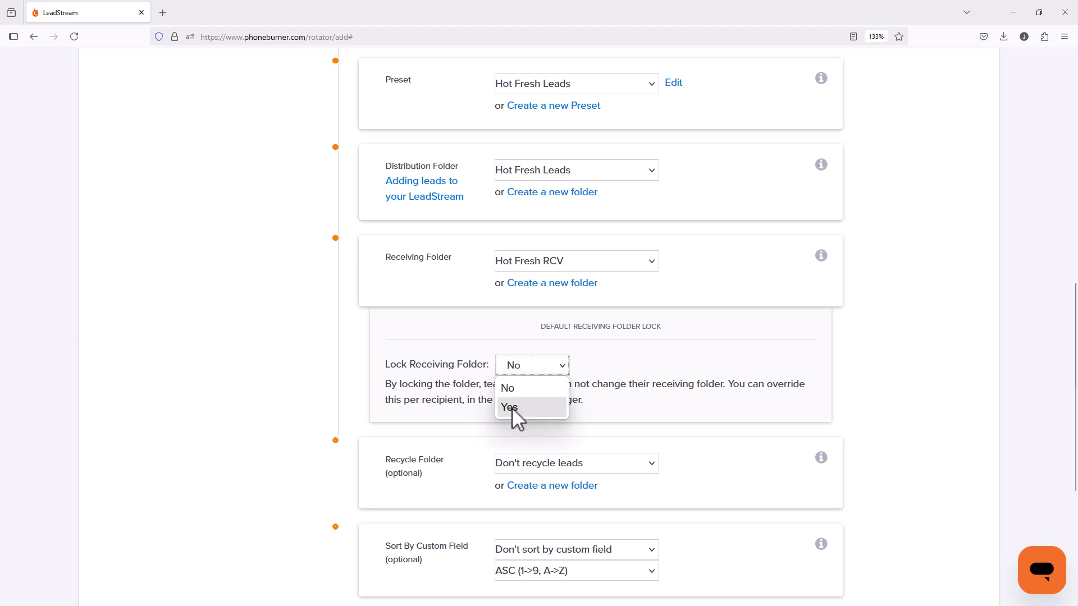
{"action": "left_click", "coordinate": [512, 408]}
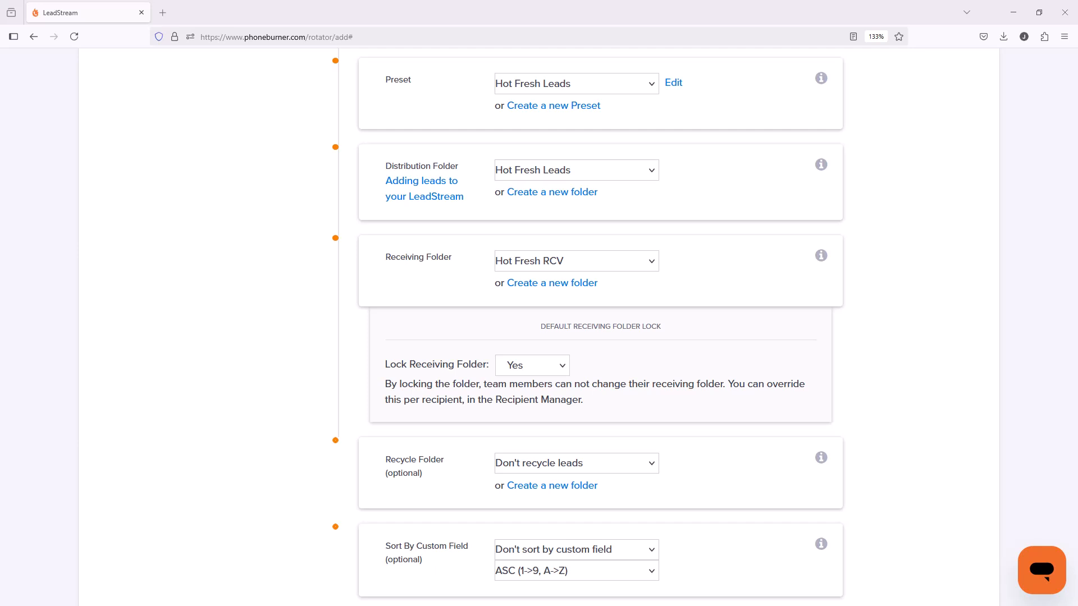
Step: Choose the Hot Fresh Leads folder as the recycle folder of the LeadStream
{"action": "scroll", "coordinate": [640, 401], "scroll_direction": "down", "scroll_amount": 3}
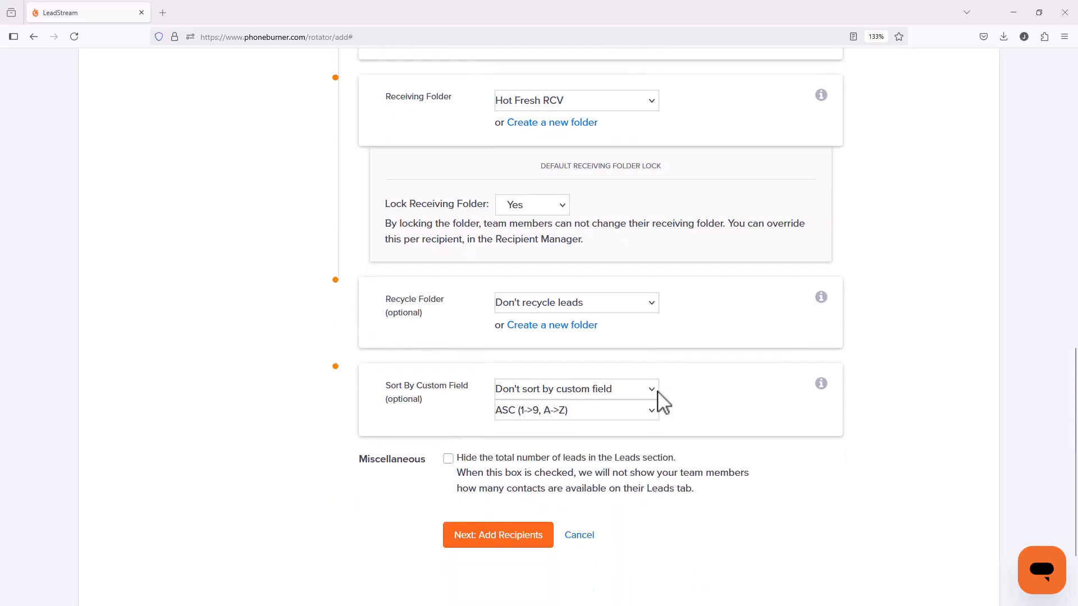
{"action": "scroll", "coordinate": [664, 401], "scroll_direction": "down", "scroll_amount": 2}
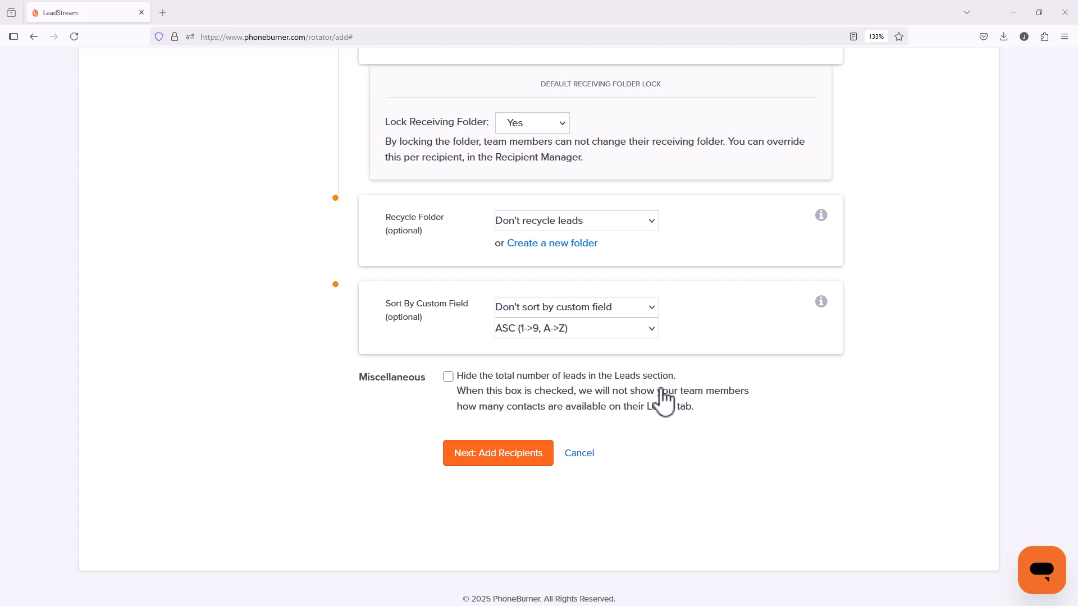
{"action": "left_click", "coordinate": [582, 222]}
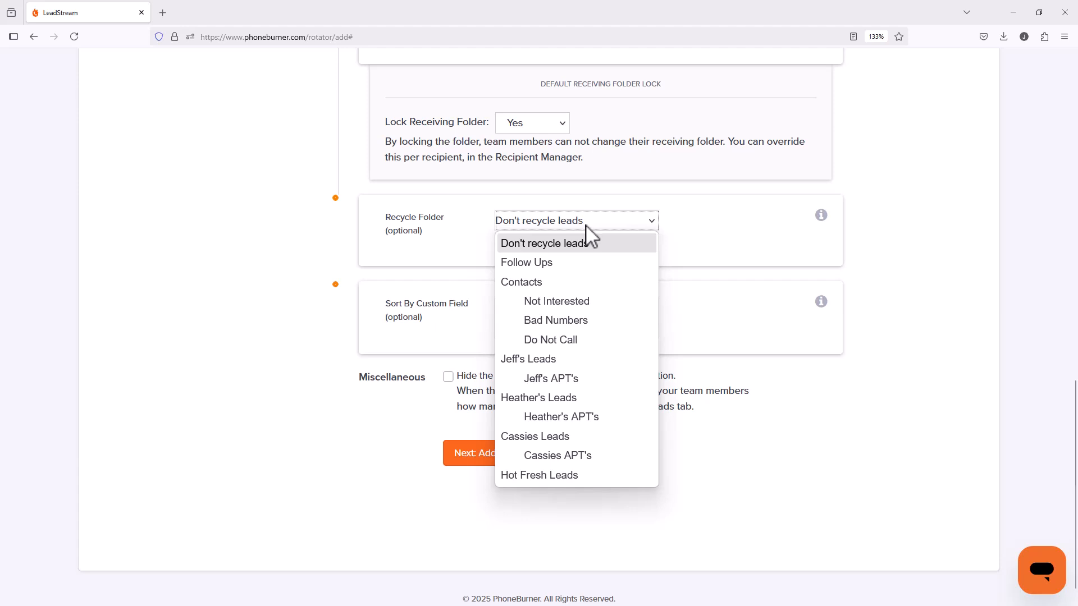
{"action": "left_click", "coordinate": [539, 475]}
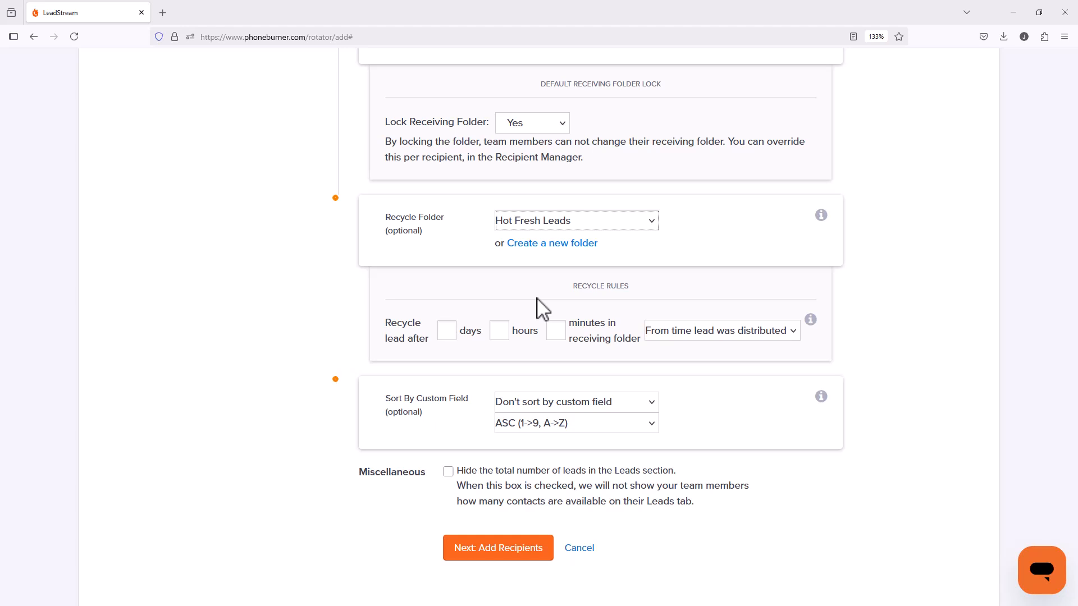
Step: Set leads to recycle after 2 hours, keep "From time lead was distributed", and proceed to adding recipients
{"action": "left_click", "coordinate": [501, 333]}
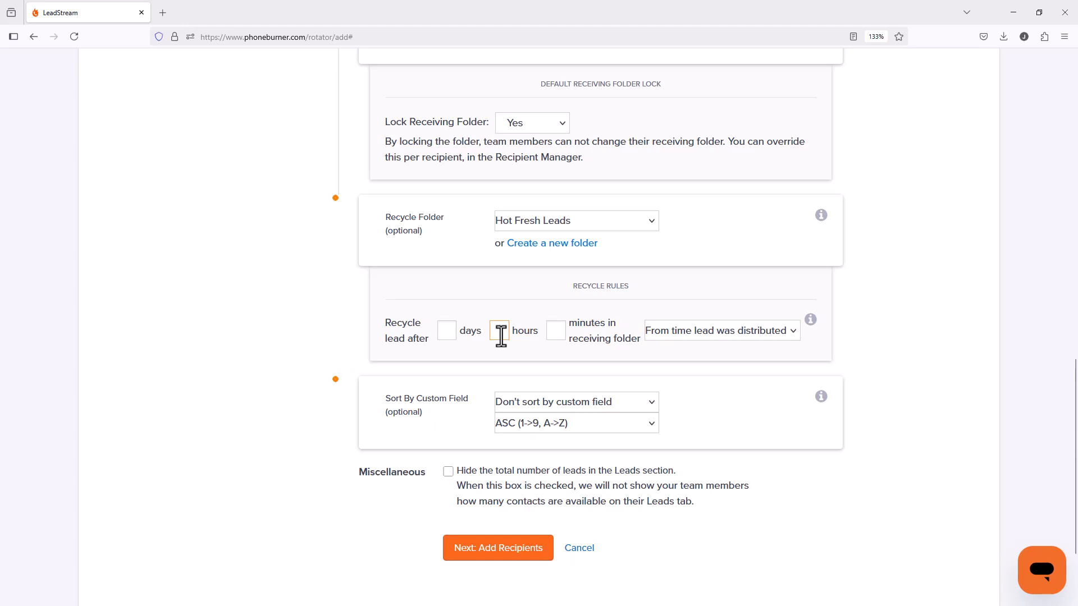
{"action": "type", "text": "2"}
{"action": "left_click", "coordinate": [664, 323]}
{"action": "left_click", "coordinate": [712, 331]}
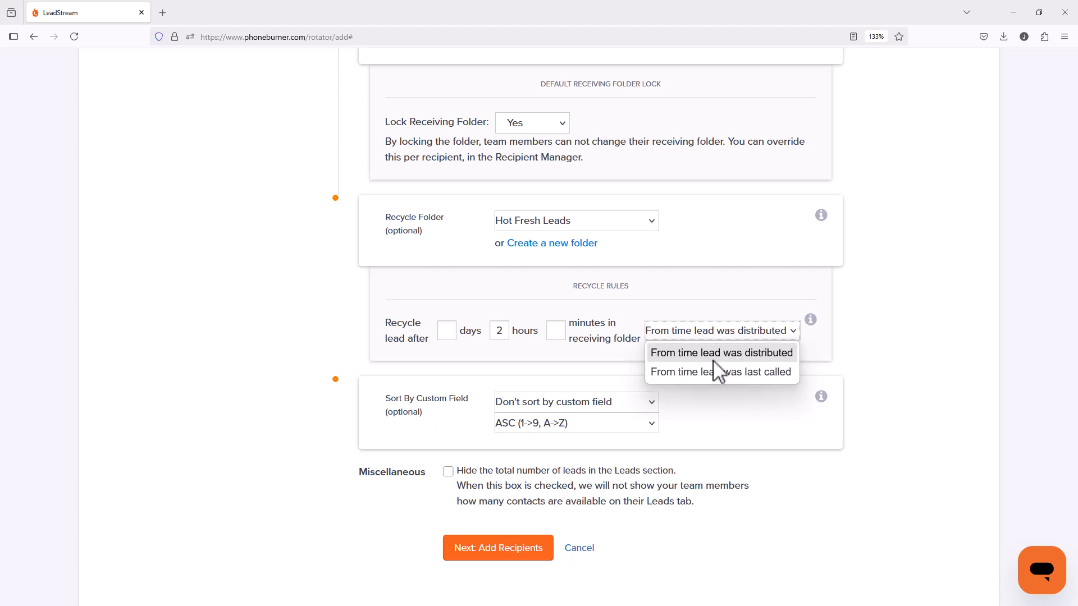
{"action": "left_click", "coordinate": [827, 340]}
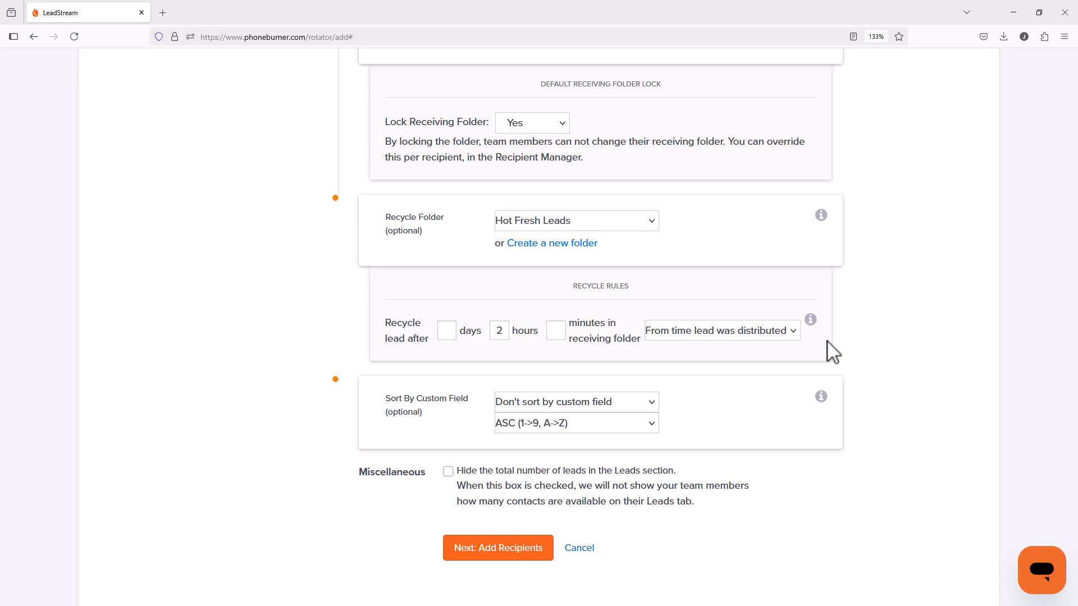
{"action": "scroll", "coordinate": [729, 387], "scroll_direction": "down", "scroll_amount": 3}
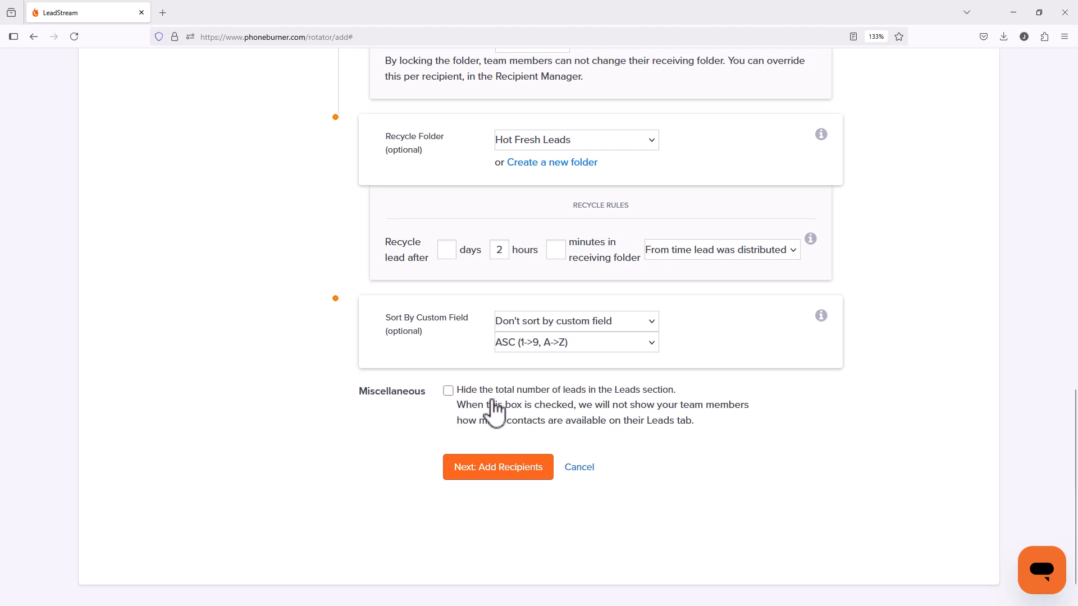
{"action": "left_click", "coordinate": [496, 476]}
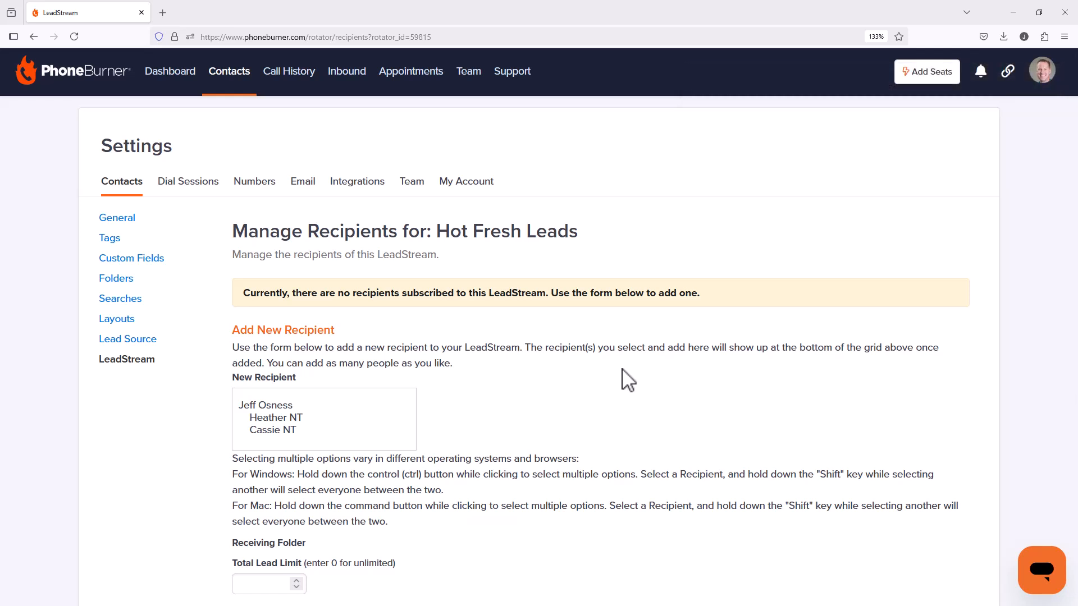
Step: Select the first and last listed team members as new recipients, leaving out the middle one
{"action": "scroll", "coordinate": [628, 381], "scroll_direction": "down", "scroll_amount": 5}
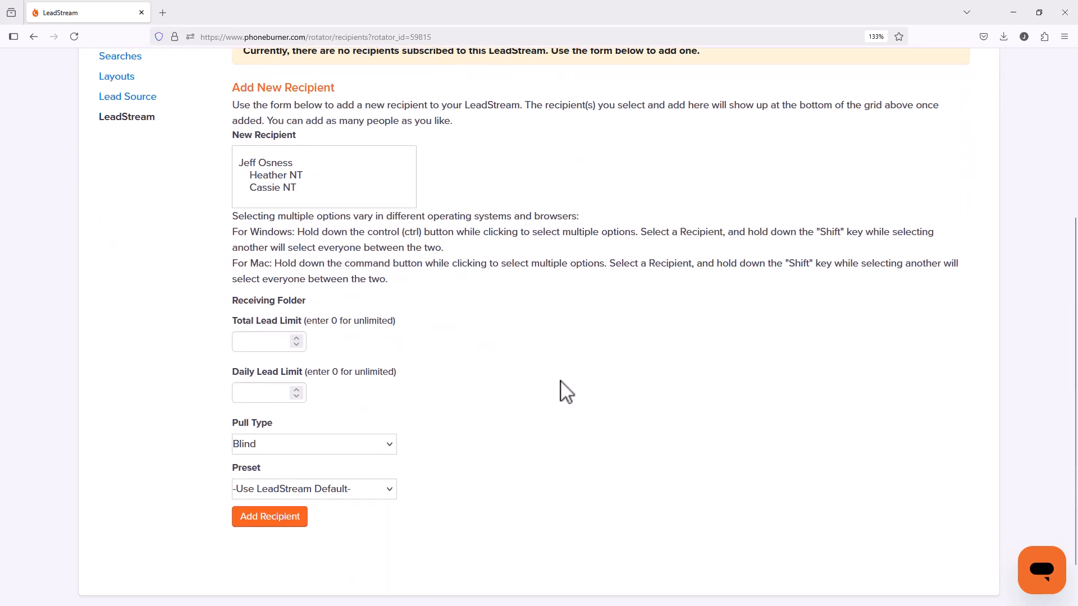
{"action": "left_click", "coordinate": [267, 163]}
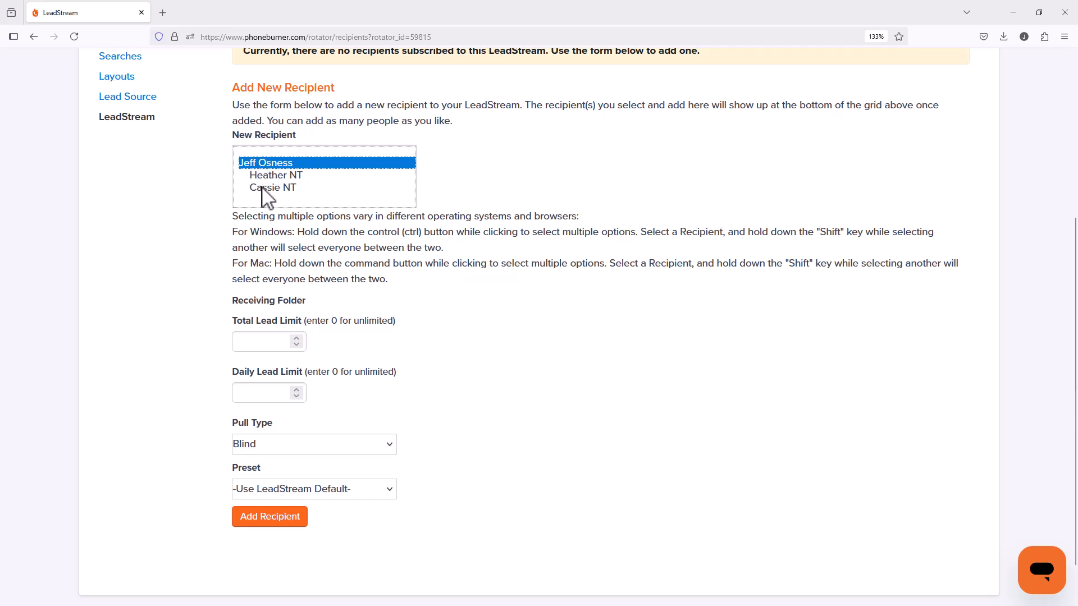
{"action": "left_click", "coordinate": [263, 188], "text": "shift"}
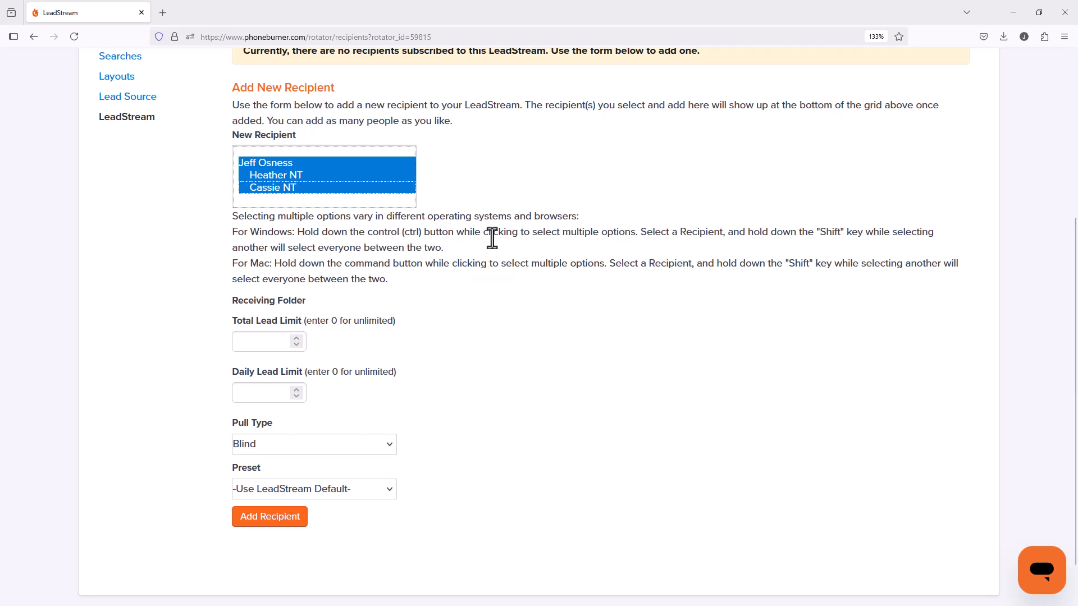
{"action": "left_click", "coordinate": [305, 162]}
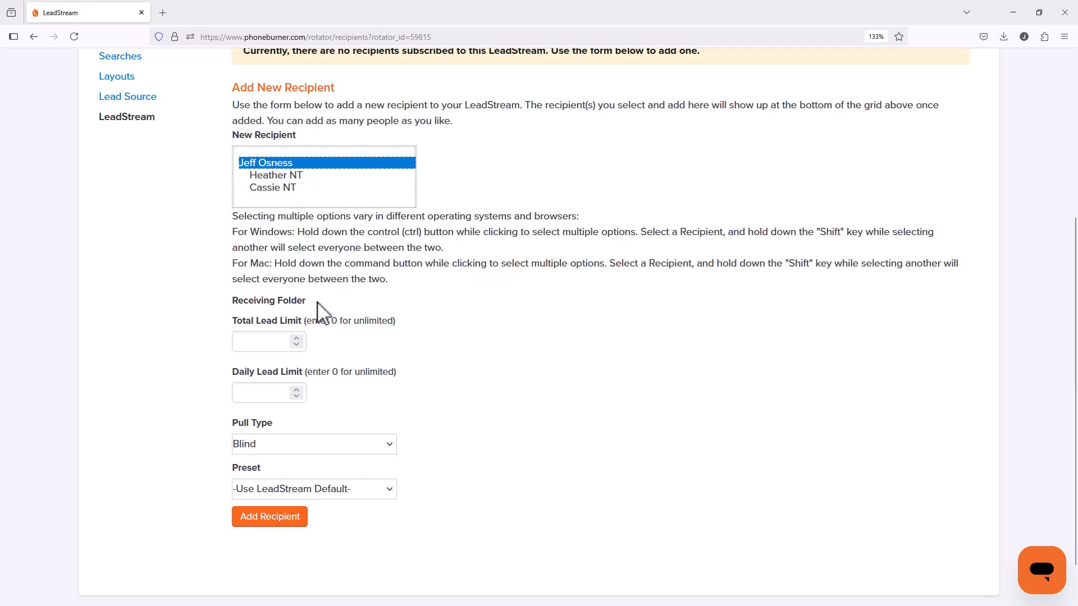
{"action": "left_click", "coordinate": [279, 189], "text": "ctrl"}
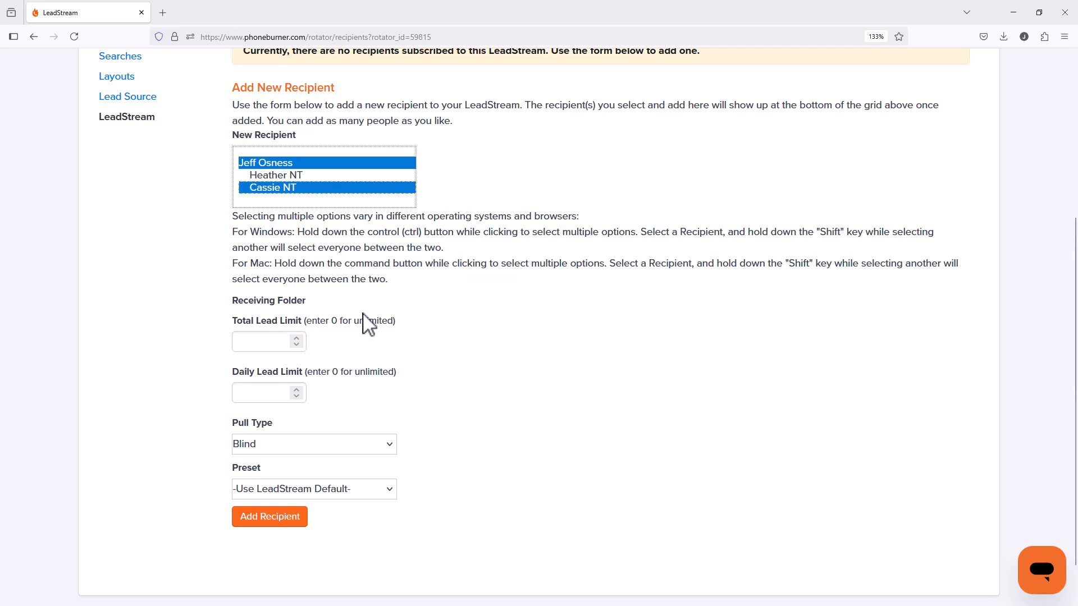
Step: Try a total lead limit of 1000 for the selected recipients and clear the limit again
{"action": "scroll", "coordinate": [370, 326], "scroll_direction": "down", "scroll_amount": 2}
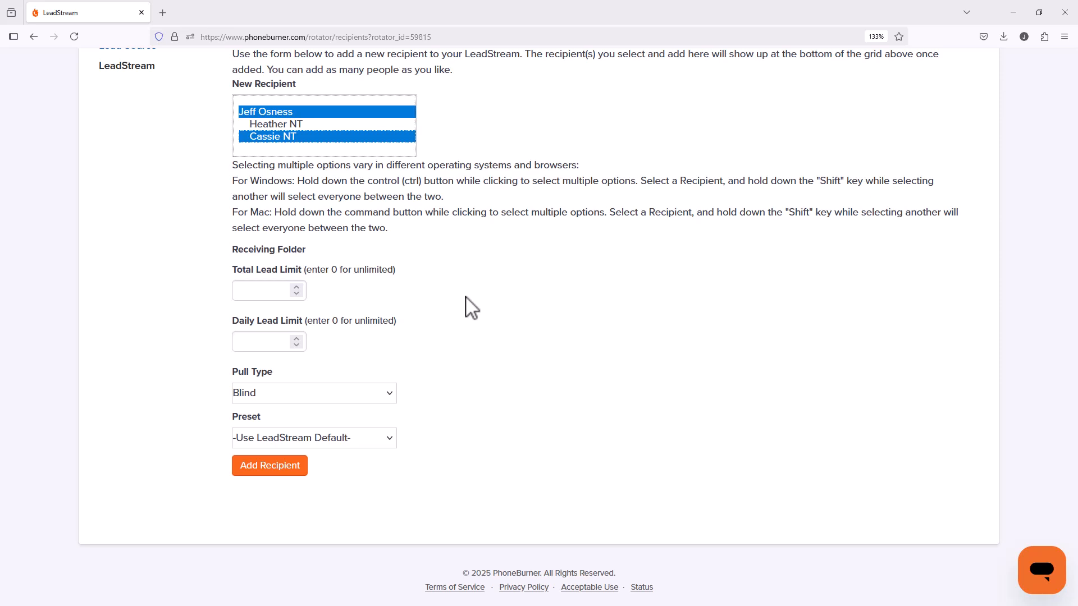
{"action": "left_click", "coordinate": [259, 298]}
{"action": "type", "text": "1000"}
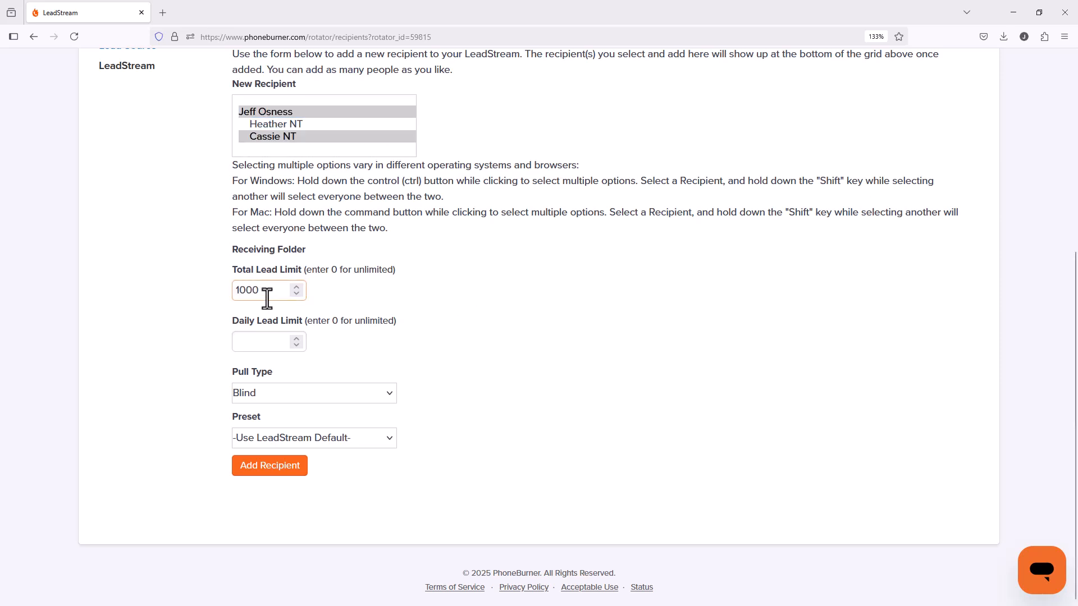
{"action": "left_click", "coordinate": [437, 303]}
{"action": "left_click", "coordinate": [284, 292]}
{"action": "key", "text": "BackSpace"}
{"action": "key", "text": "BackSpace"}
{"action": "key", "text": "BackSpace"}
{"action": "key", "text": "BackSpace"}
Step: Try a daily lead limit of 50 for the selected recipients and clear it again
{"action": "left_click", "coordinate": [270, 341]}
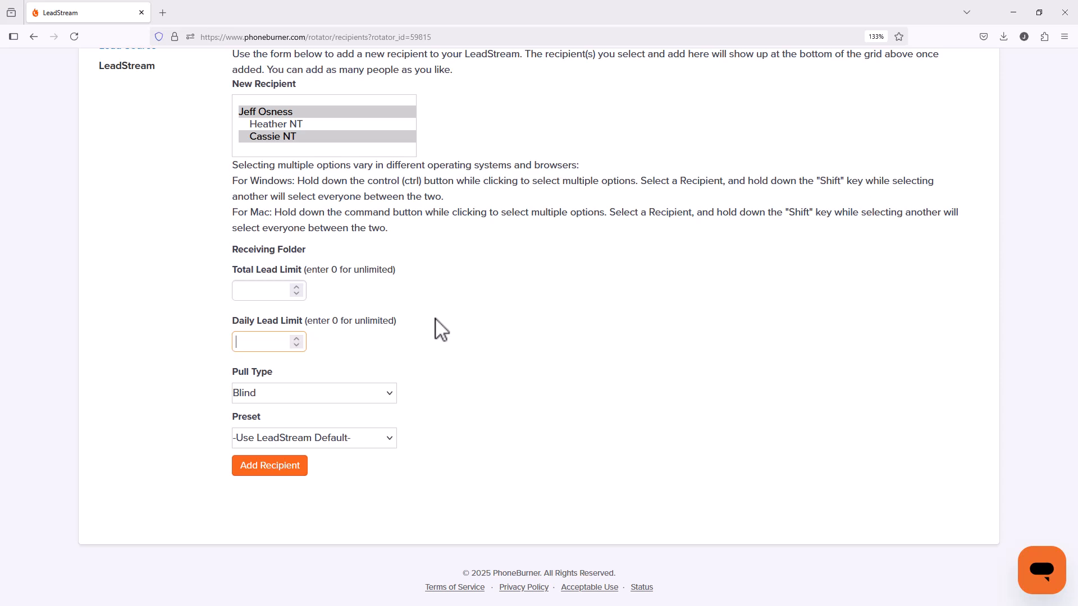
{"action": "type", "text": "50"}
{"action": "key", "text": "BackSpace"}
{"action": "key", "text": "BackSpace"}
Step: Check the pull type and preset choices, keep Blind and -Use LeadStream Default-, and add the two selected recipients
{"action": "left_click", "coordinate": [318, 392]}
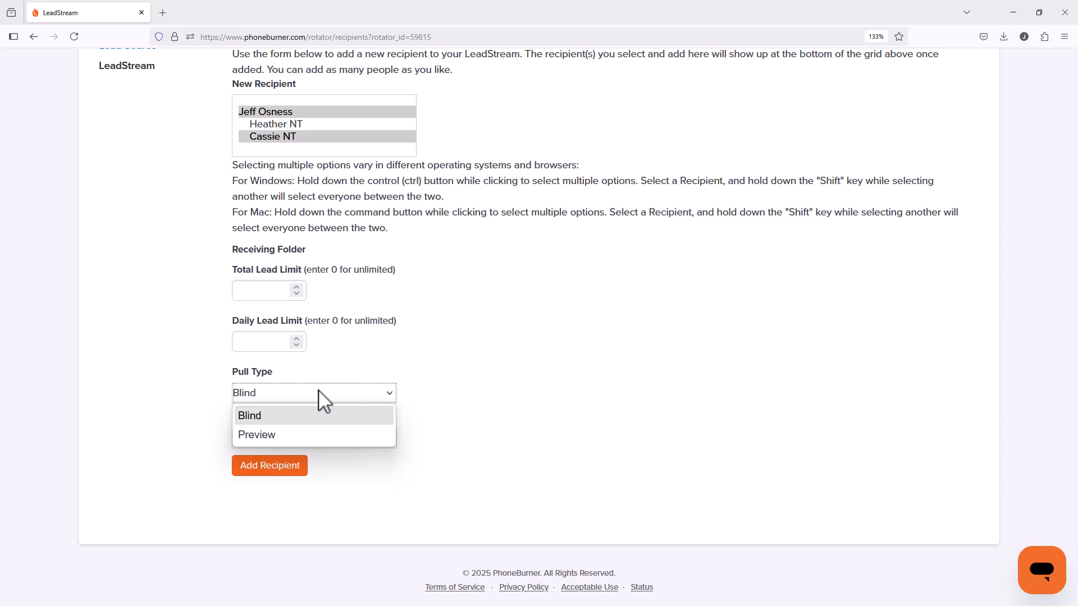
{"action": "left_click", "coordinate": [404, 355]}
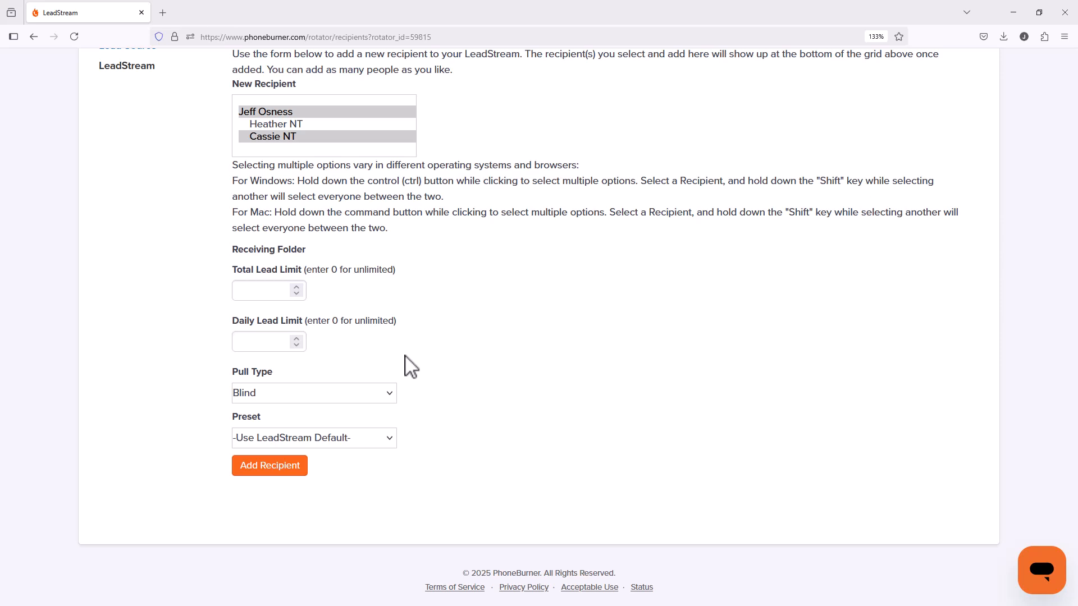
{"action": "left_click", "coordinate": [324, 439]}
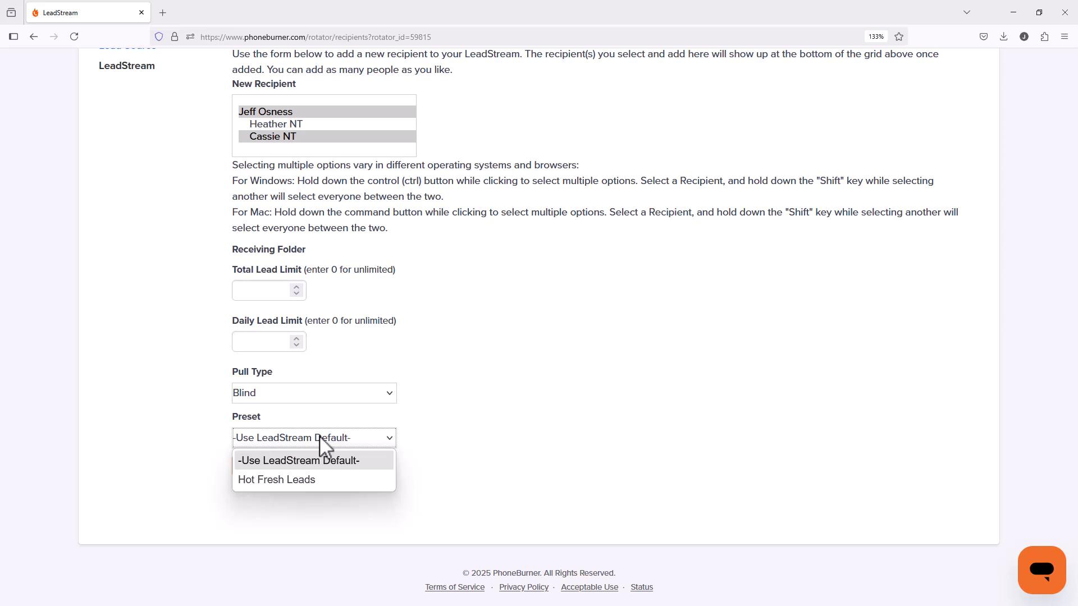
{"action": "left_click", "coordinate": [428, 438]}
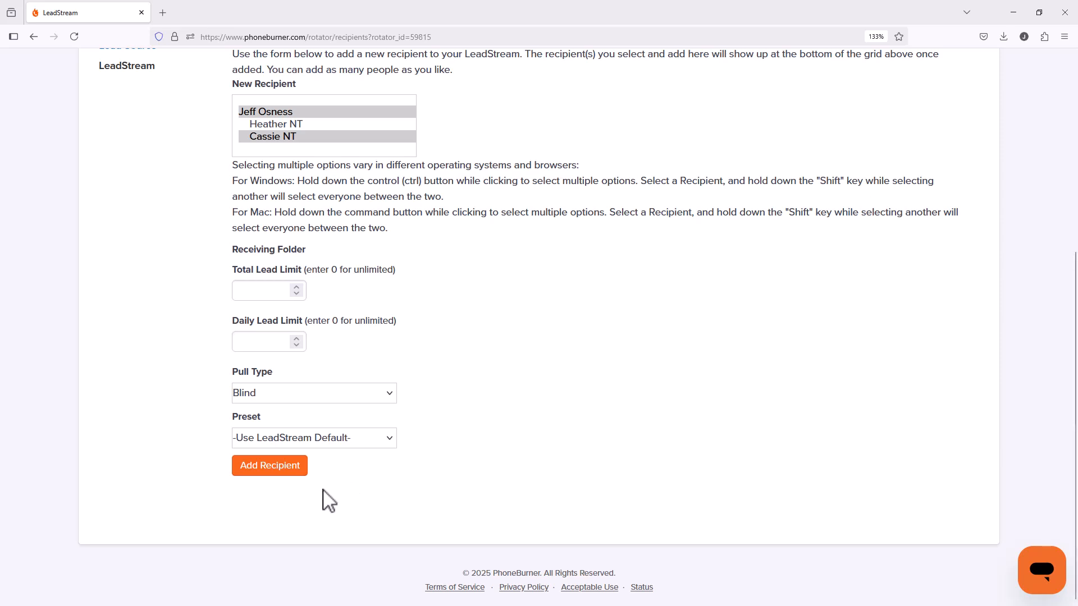
{"action": "left_click", "coordinate": [275, 470]}
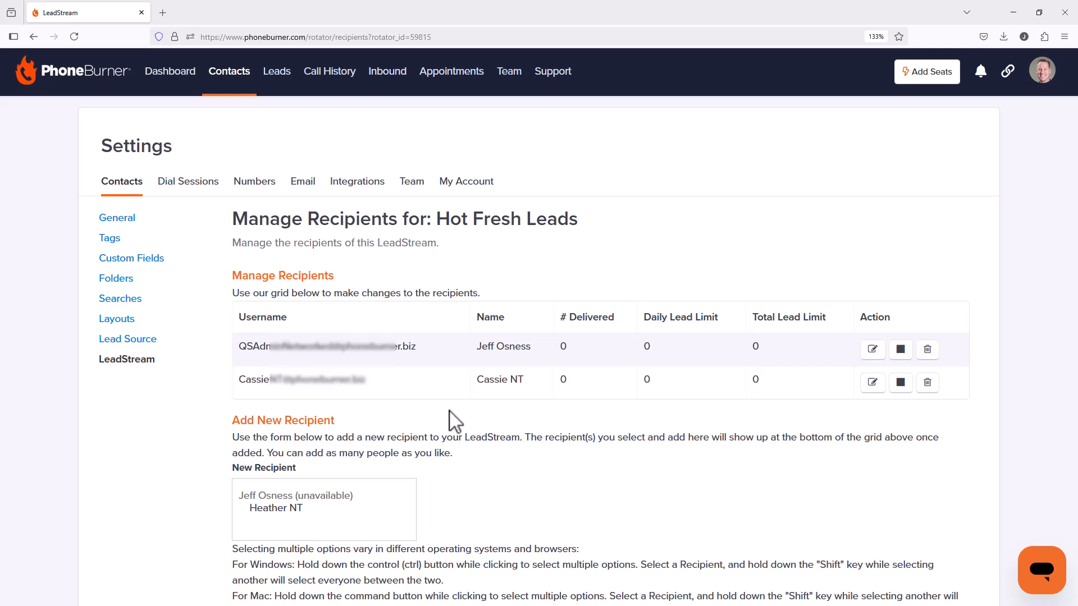
Step: Select the remaining available team member as a new recipient and set the daily lead limit to 30
{"action": "scroll", "coordinate": [472, 441], "scroll_direction": "down", "scroll_amount": 4}
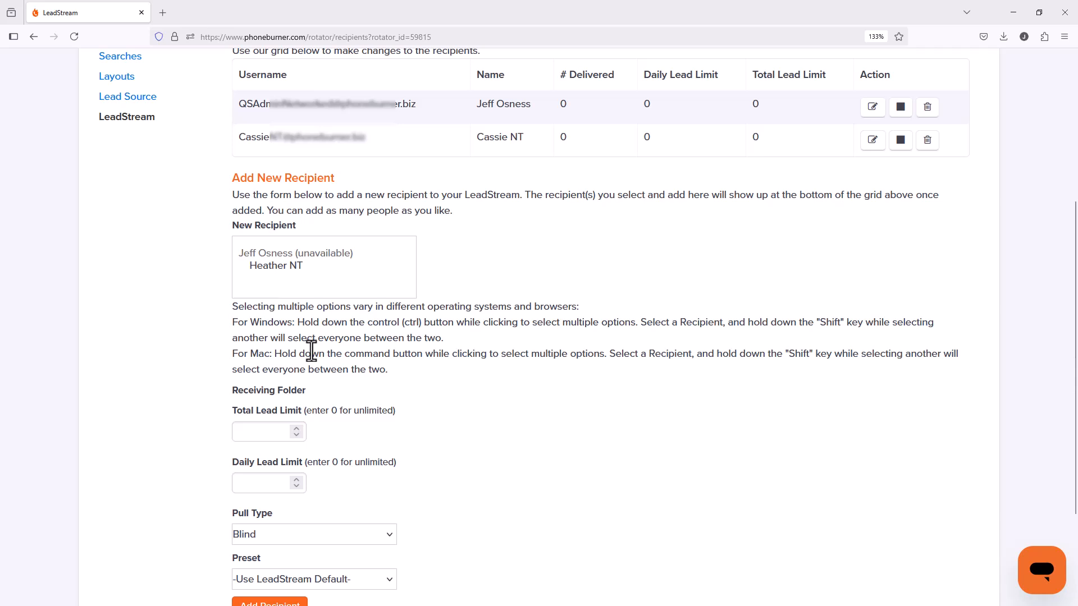
{"action": "left_click", "coordinate": [293, 267]}
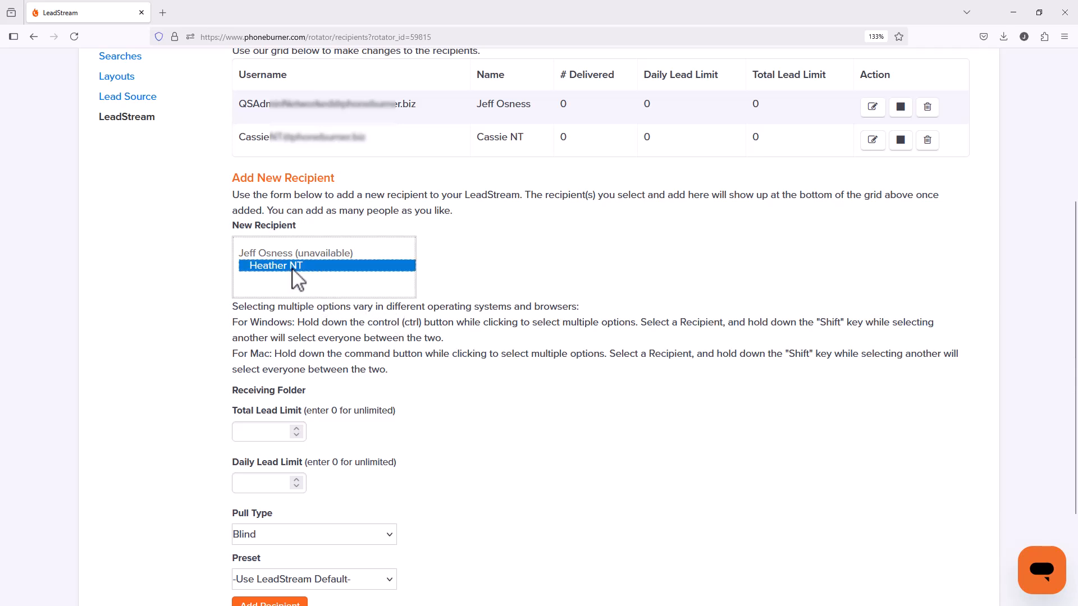
{"action": "scroll", "coordinate": [294, 315], "scroll_direction": "down", "scroll_amount": 5}
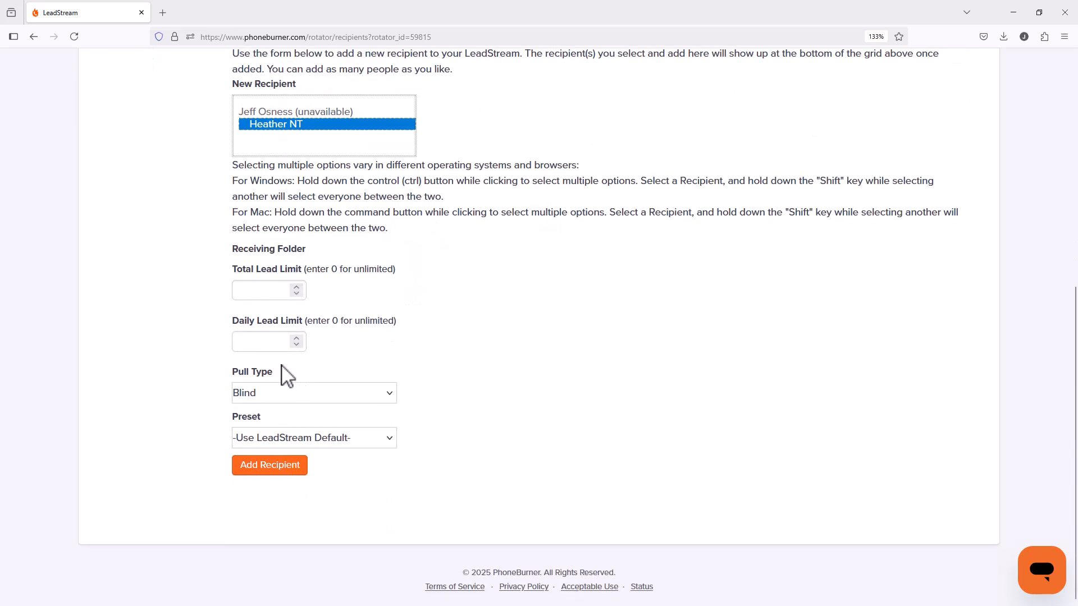
{"action": "left_click", "coordinate": [271, 344]}
{"action": "type", "text": "30"}
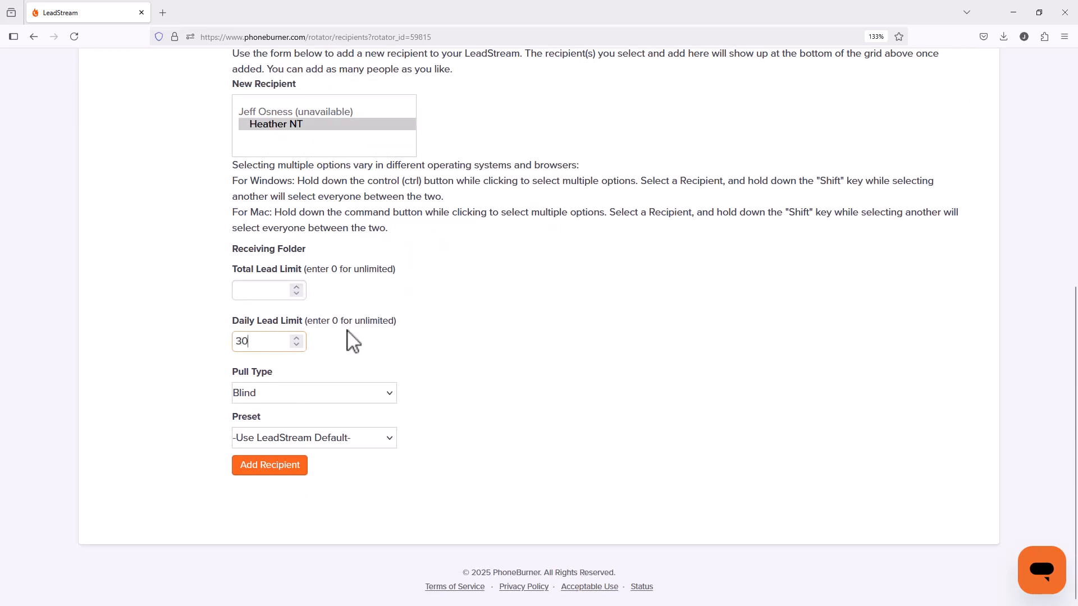
{"action": "left_click", "coordinate": [383, 341]}
Step: Check the preset choices, keep -Use LeadStream Default-, and add the selected recipient to the LeadStream
{"action": "left_click", "coordinate": [351, 437]}
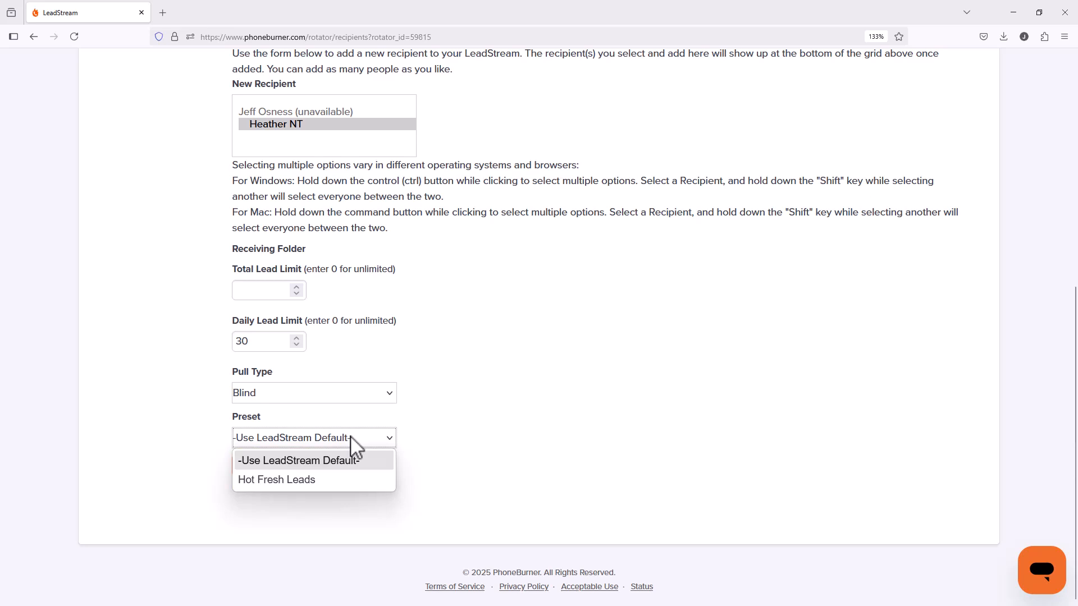
{"action": "left_click", "coordinate": [454, 432]}
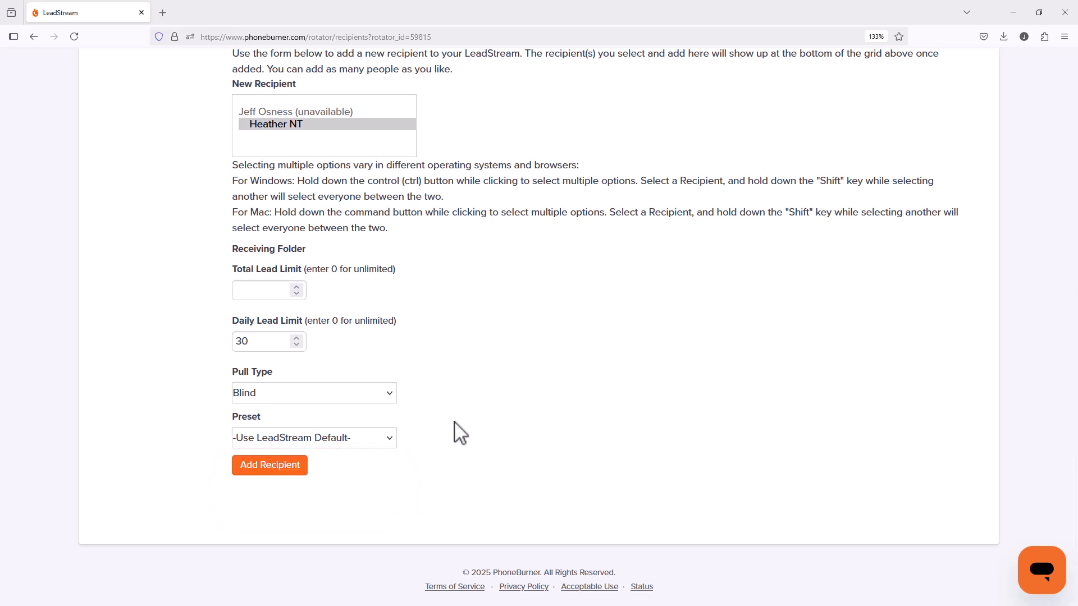
{"action": "left_click", "coordinate": [294, 472]}
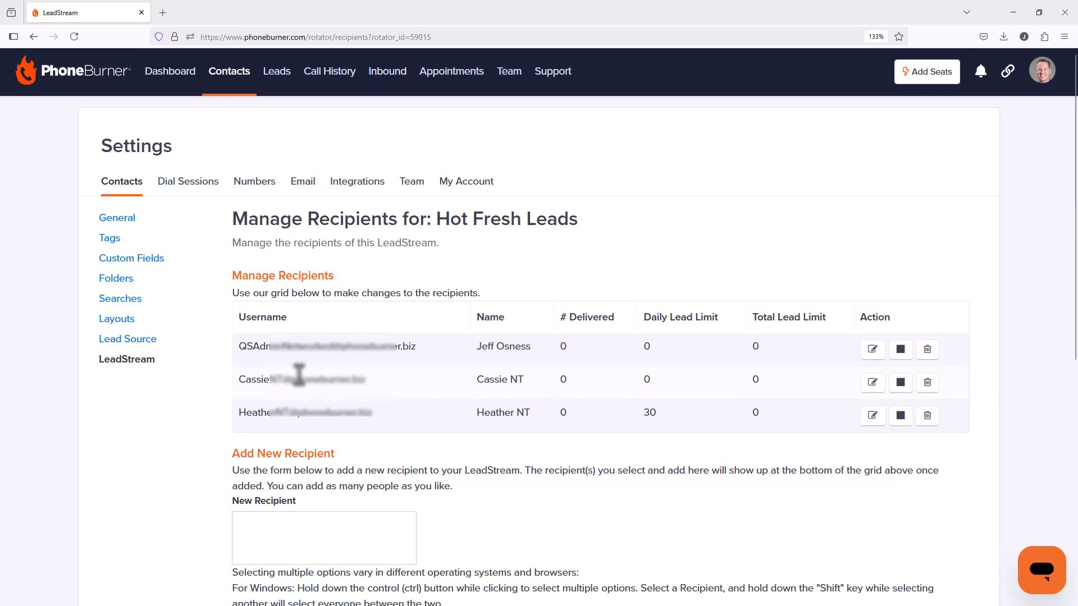
Step: Review the first recipient's editable settings without saving, and view the Hot Fresh Leads stream on the Leads page
{"action": "left_click", "coordinate": [874, 352]}
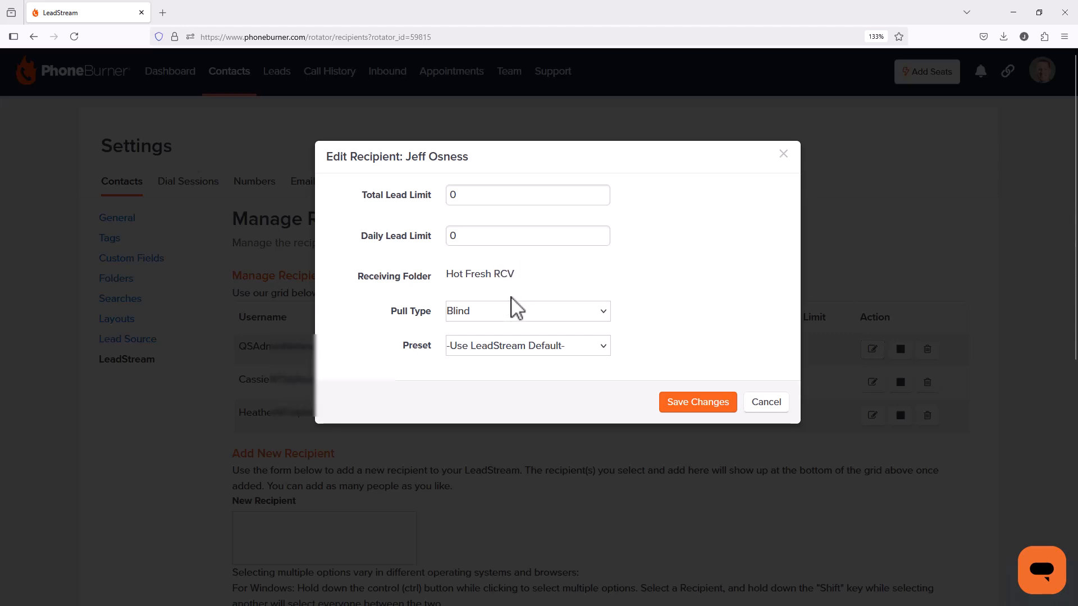
{"action": "left_click", "coordinate": [757, 404]}
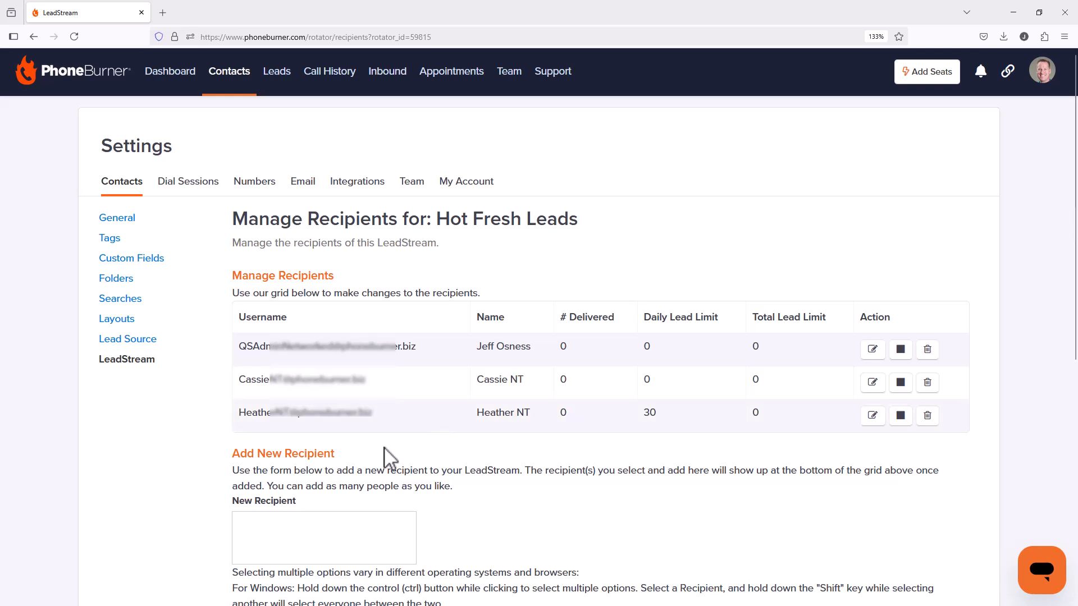
{"action": "left_click", "coordinate": [281, 72]}
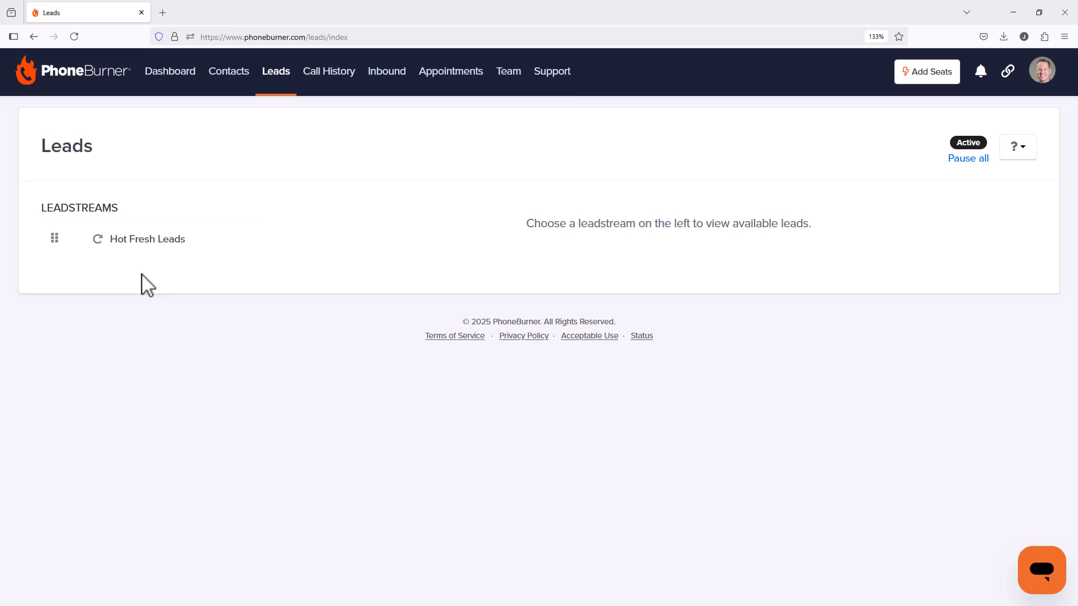
{"action": "left_click", "coordinate": [143, 240]}
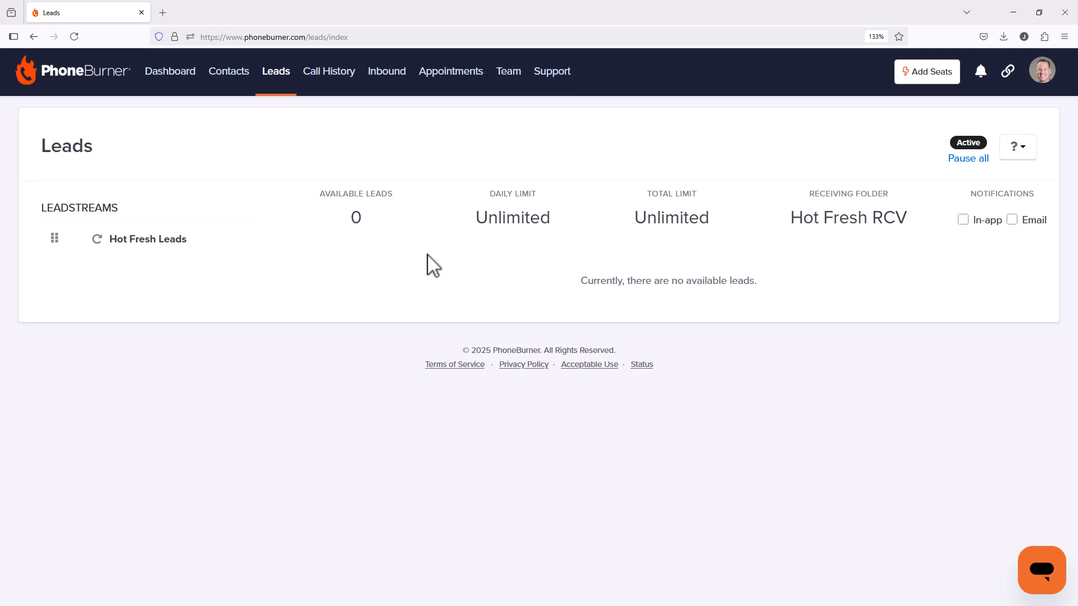
Step: Start a contact import from the contact manager and upload the file Super Hero List PB Biz.csv
{"action": "left_click", "coordinate": [238, 78]}
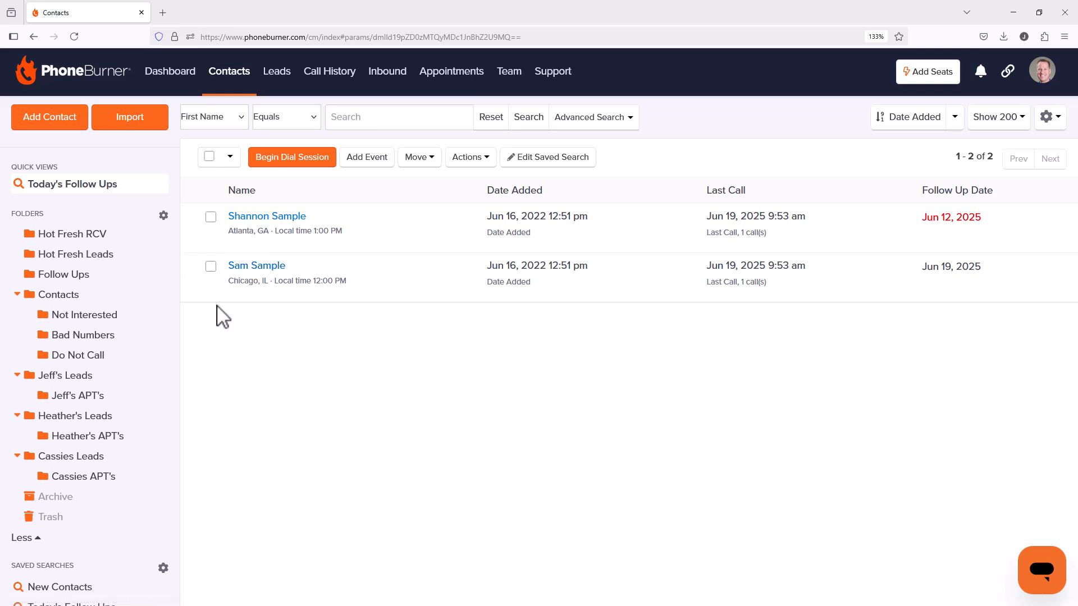
{"action": "left_click", "coordinate": [78, 296]}
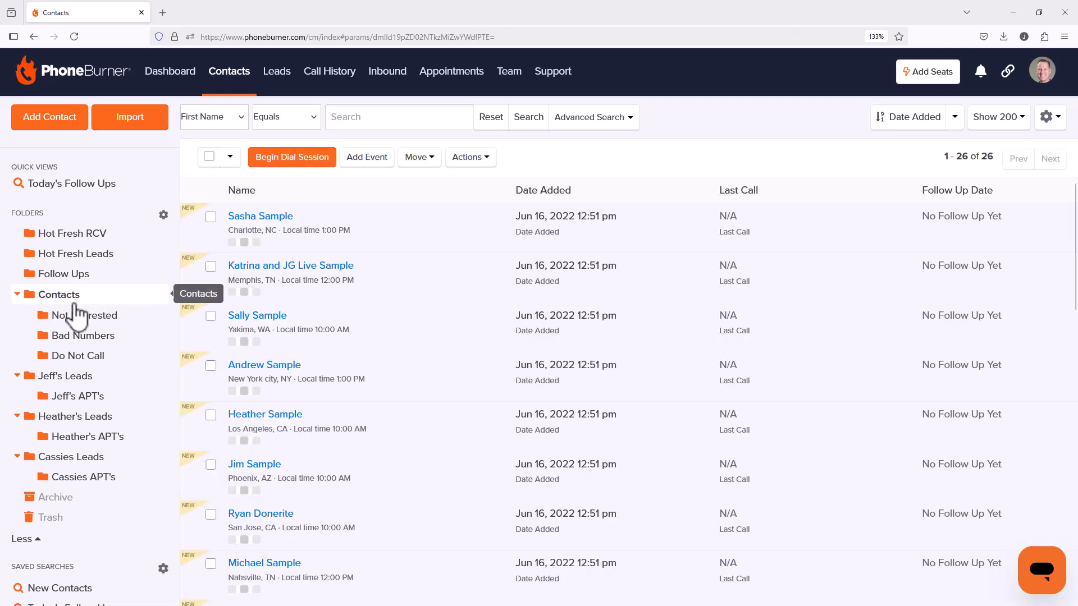
{"action": "left_click", "coordinate": [115, 128]}
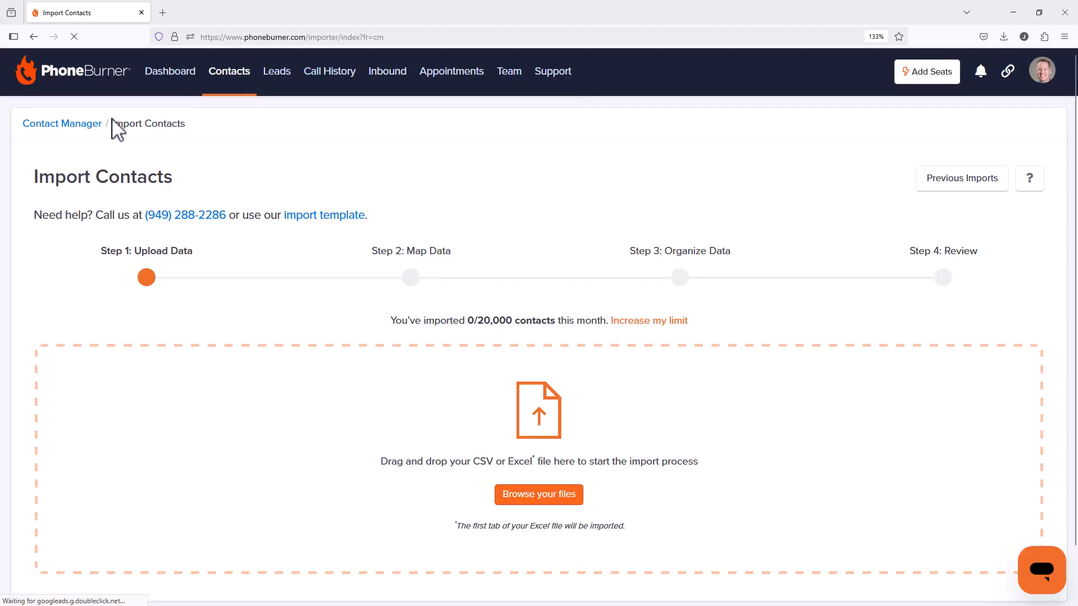
{"action": "left_click", "coordinate": [541, 496]}
{"action": "scroll", "coordinate": [289, 149], "scroll_direction": "down", "scroll_amount": 10}
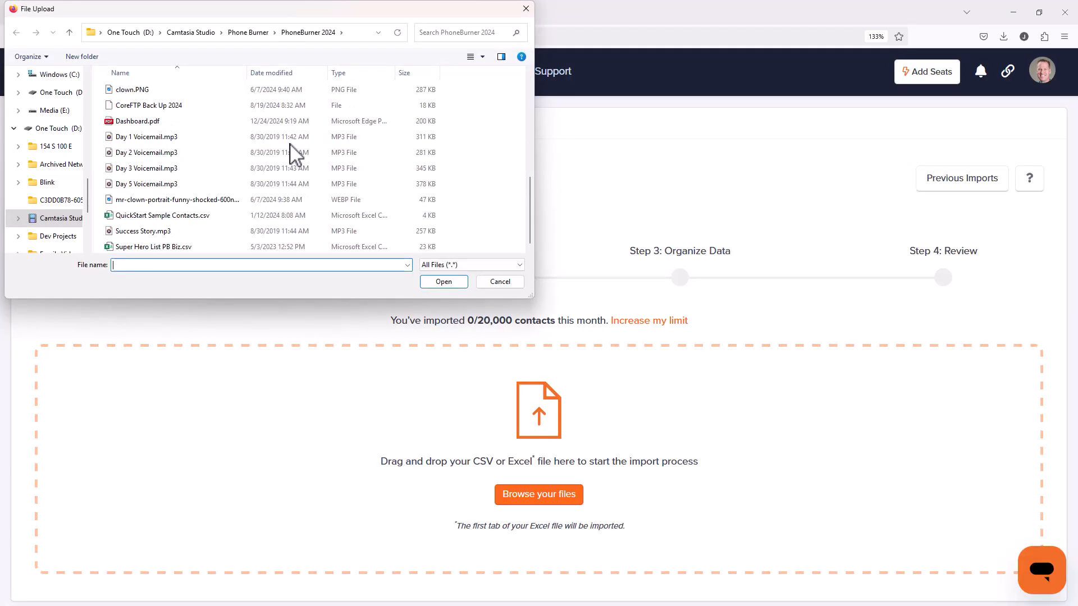
{"action": "left_click", "coordinate": [275, 247]}
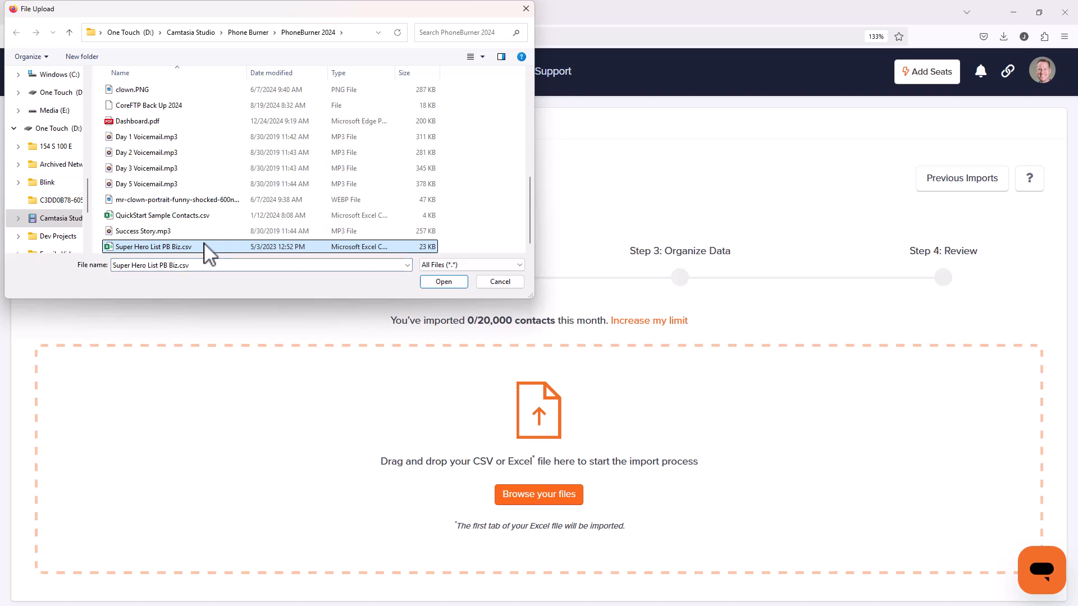
{"action": "left_click", "coordinate": [449, 284]}
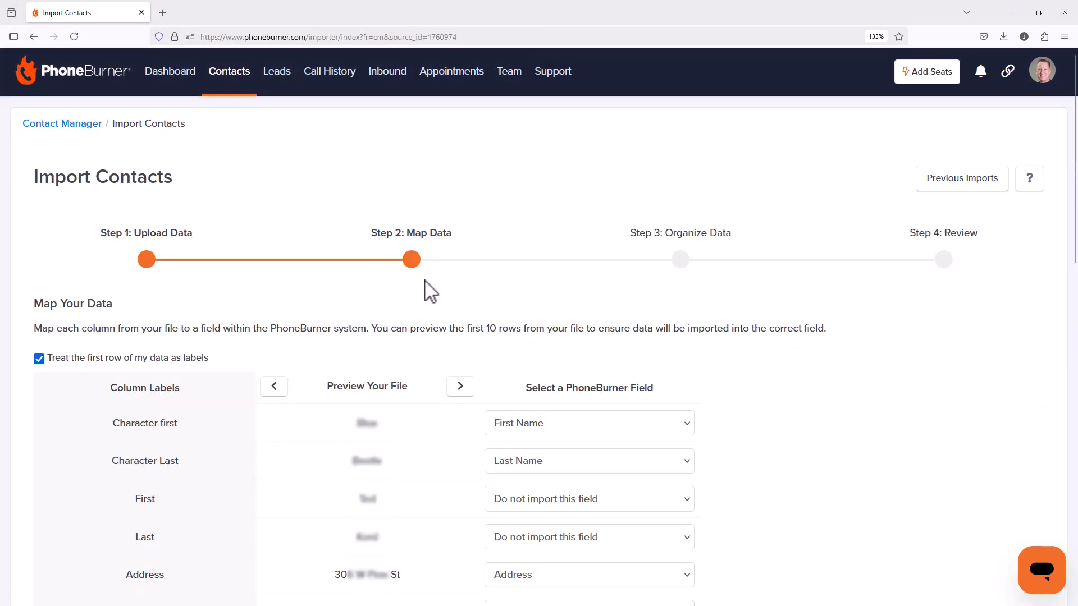
Step: Map the Additional Number column to Phone 2 (Home), keep the other field mappings, and continue to organizing the data
{"action": "scroll", "coordinate": [428, 289], "scroll_direction": "down", "scroll_amount": 3}
{"action": "scroll", "coordinate": [390, 357], "scroll_direction": "up", "scroll_amount": 3}
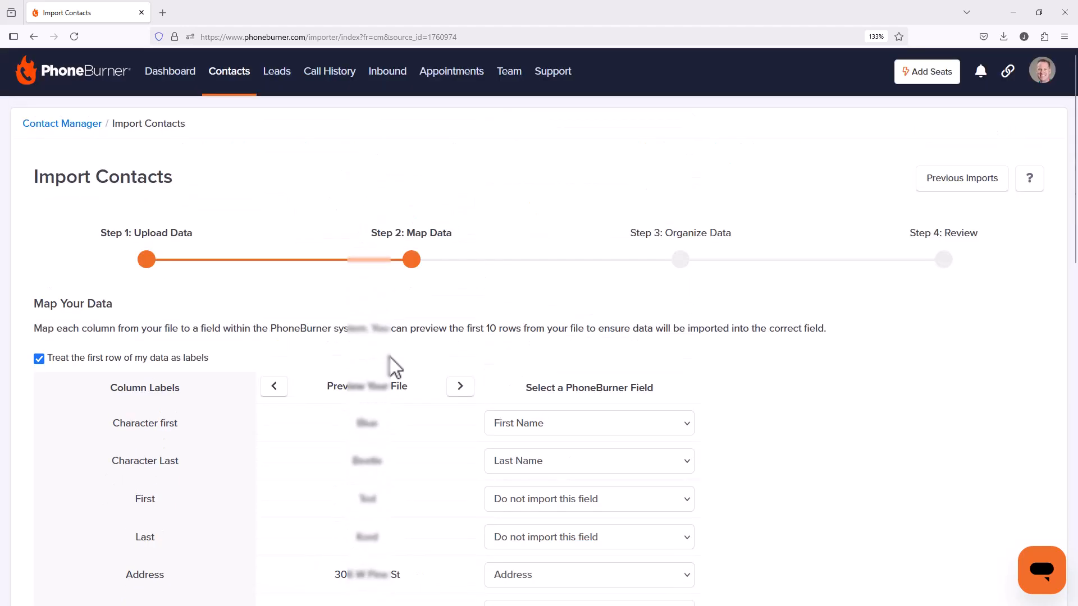
{"action": "scroll", "coordinate": [390, 371], "scroll_direction": "down", "scroll_amount": 9}
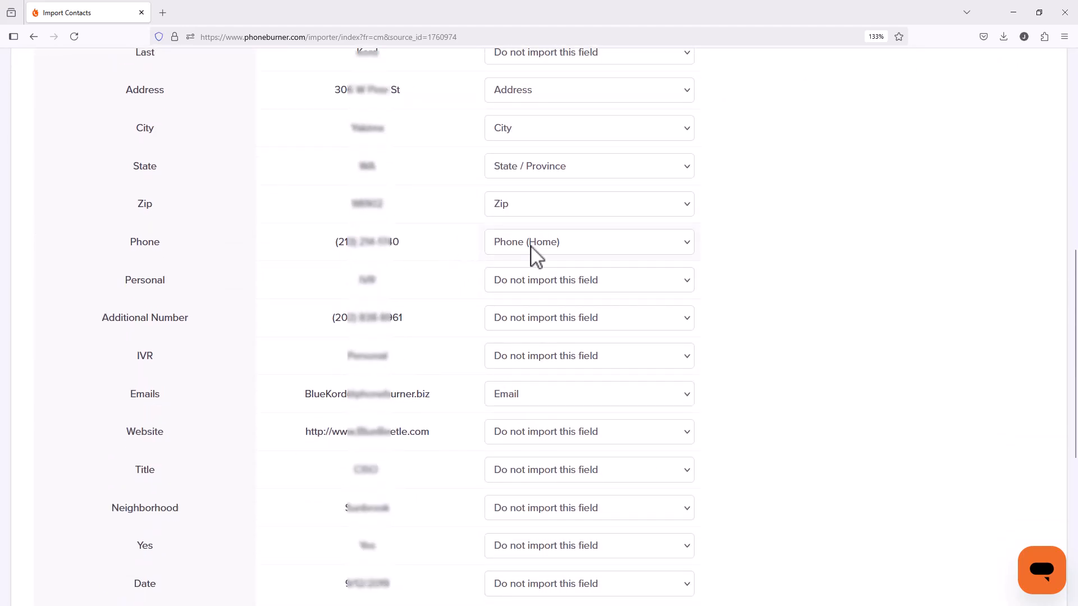
{"action": "left_click", "coordinate": [510, 314]}
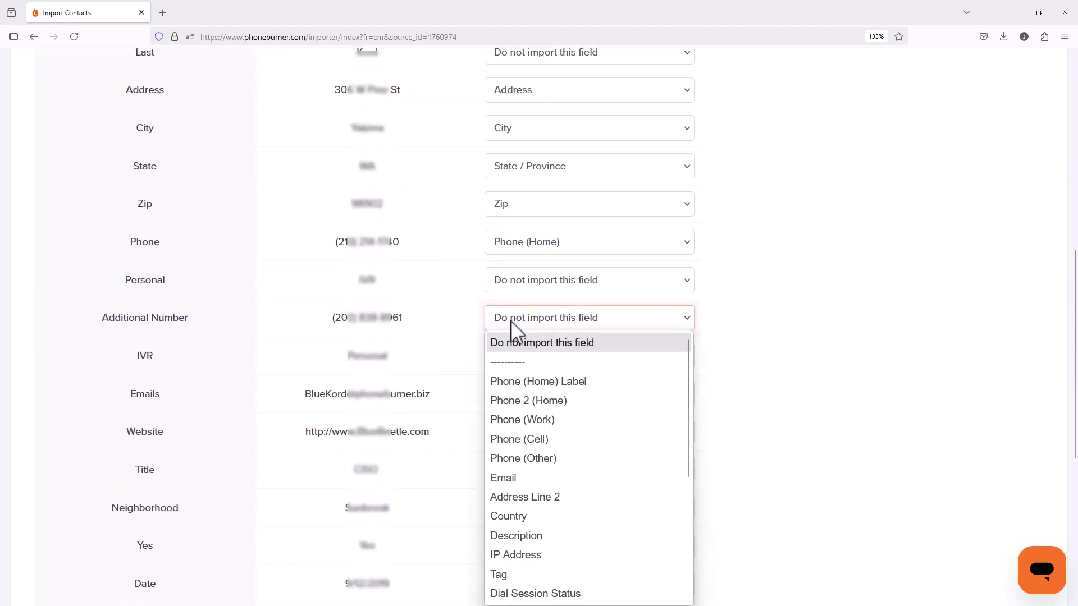
{"action": "left_click", "coordinate": [525, 399]}
{"action": "scroll", "coordinate": [466, 382], "scroll_direction": "down", "scroll_amount": 2}
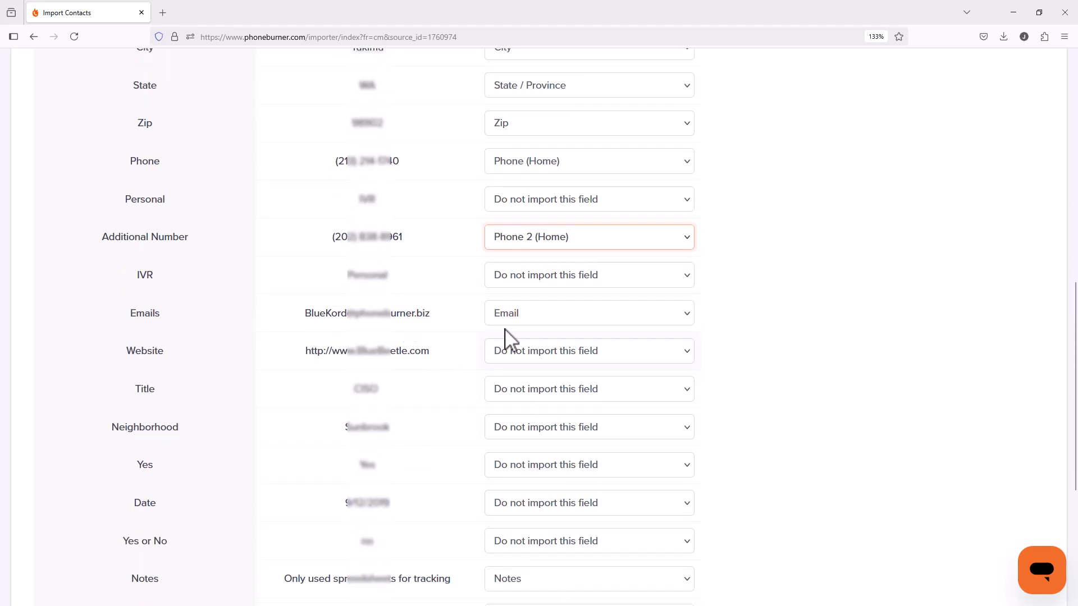
{"action": "scroll", "coordinate": [482, 424], "scroll_direction": "down", "scroll_amount": 6}
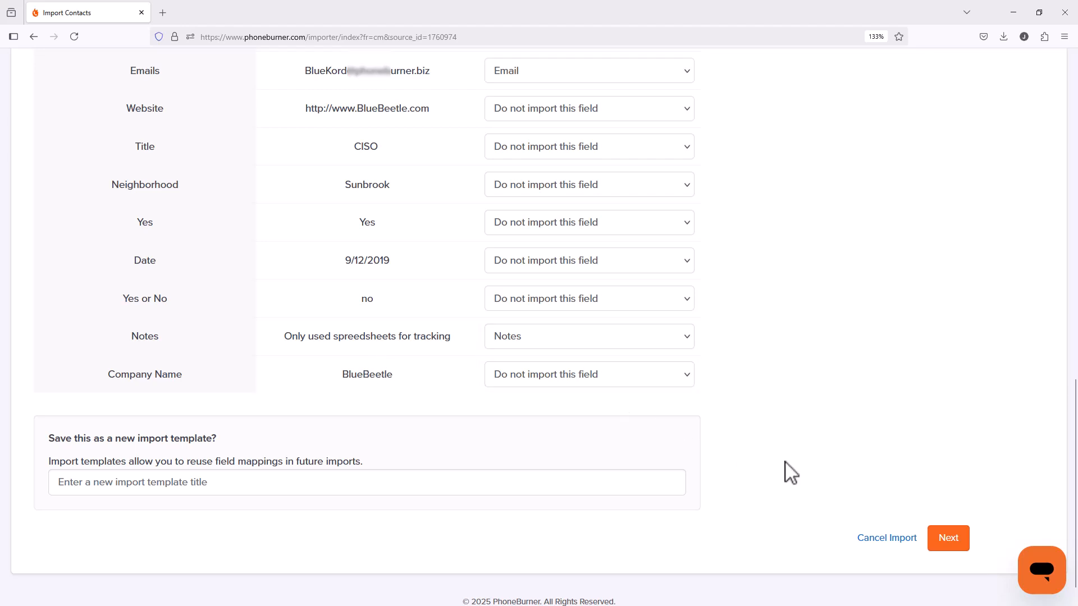
{"action": "left_click", "coordinate": [949, 541]}
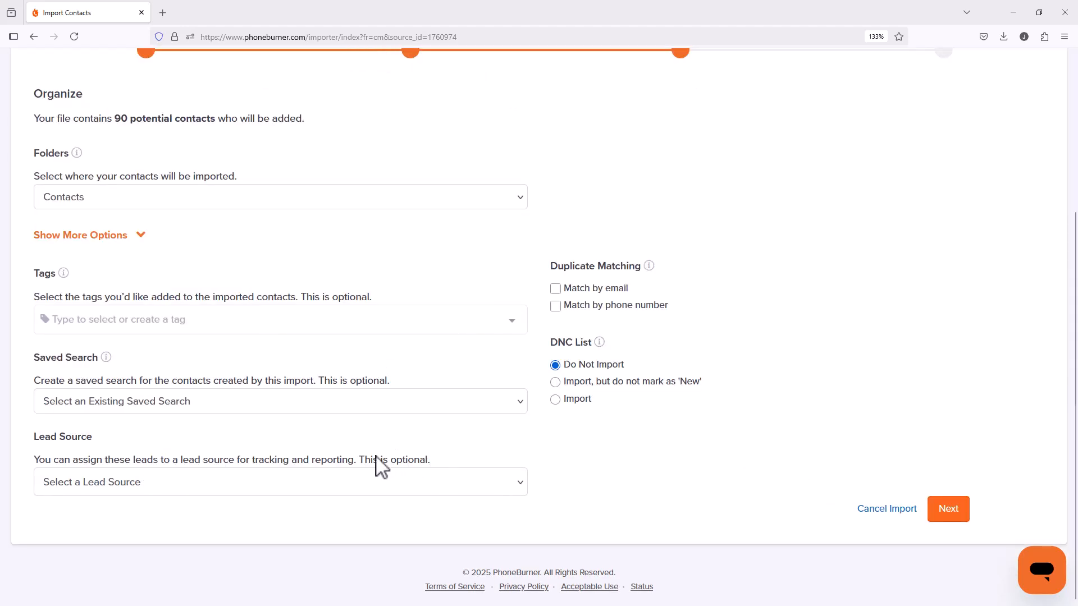
Step: Choose Hot Fresh Leads as the folder the contacts are imported into
{"action": "scroll", "coordinate": [275, 382], "scroll_direction": "up", "scroll_amount": 2}
{"action": "left_click", "coordinate": [90, 286]}
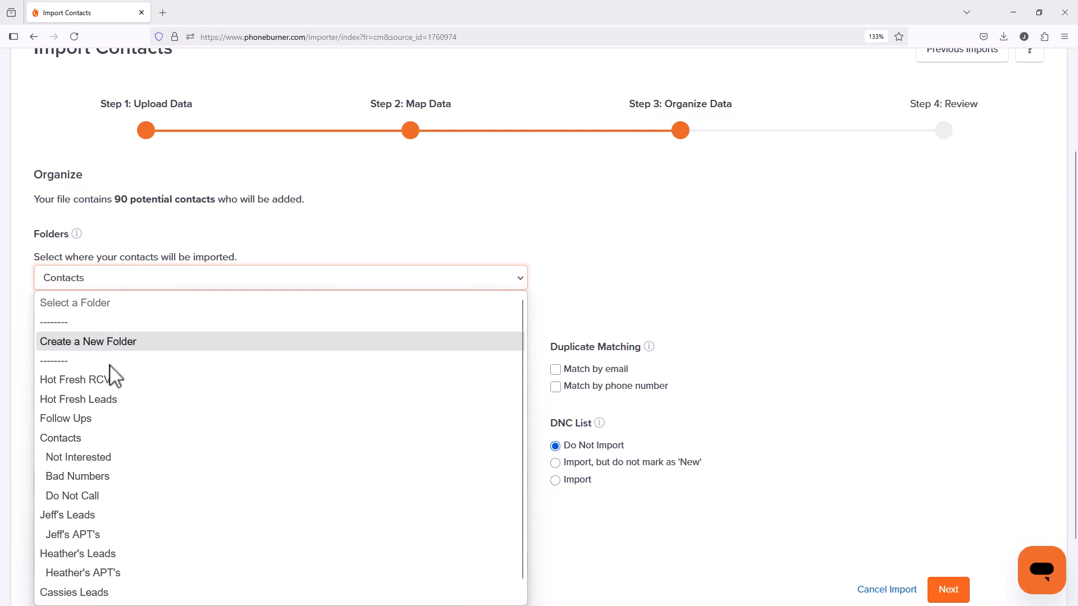
{"action": "left_click", "coordinate": [118, 408]}
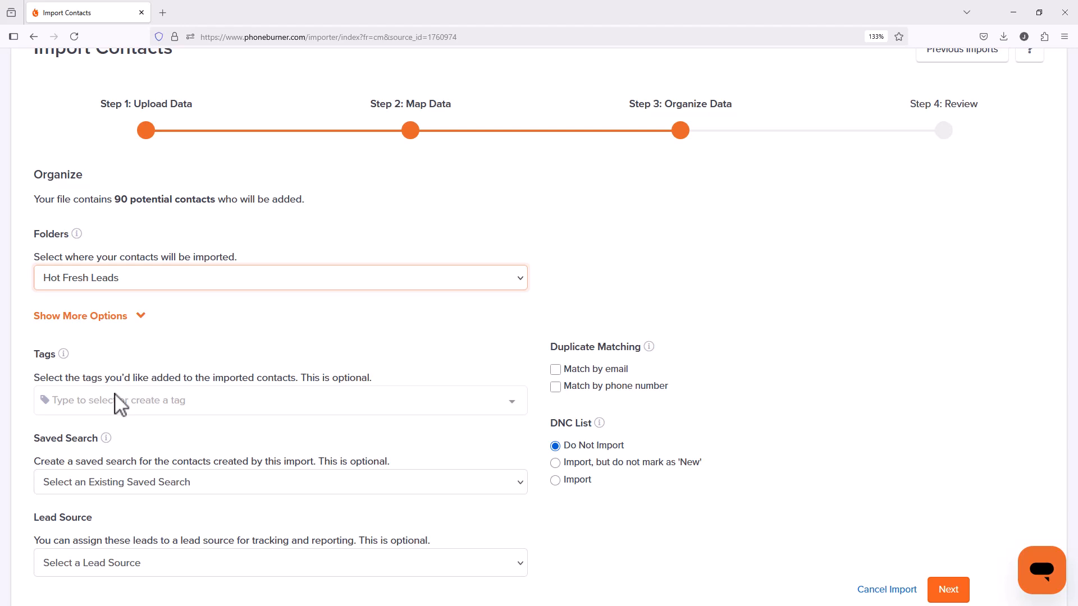
Step: Assign the import to a new lead source named Hot Fresh Leads and continue to the review
{"action": "scroll", "coordinate": [146, 427], "scroll_direction": "down", "scroll_amount": 2}
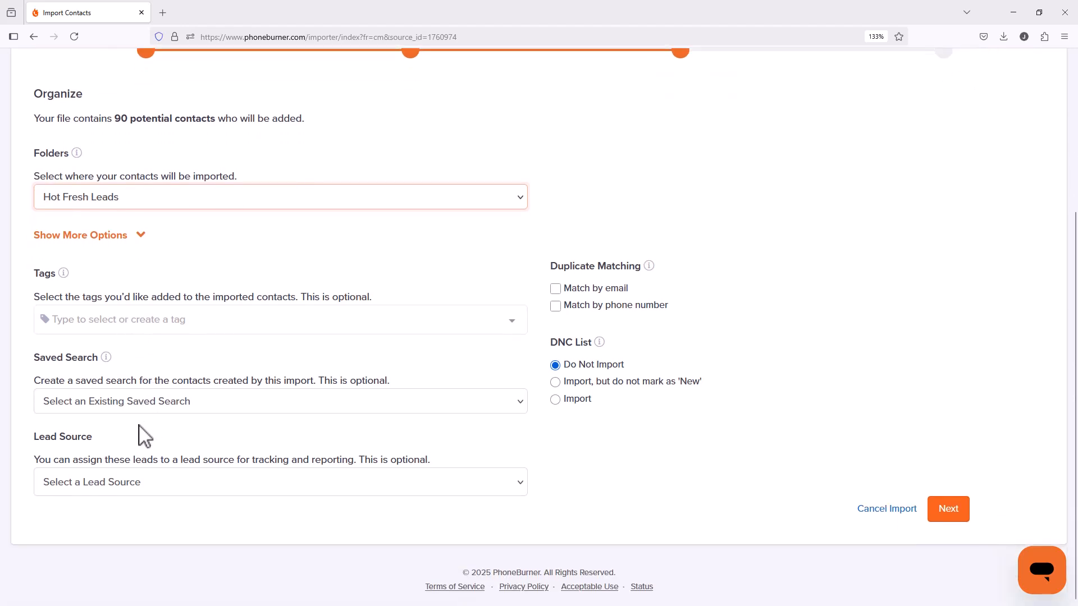
{"action": "left_click", "coordinate": [143, 486]}
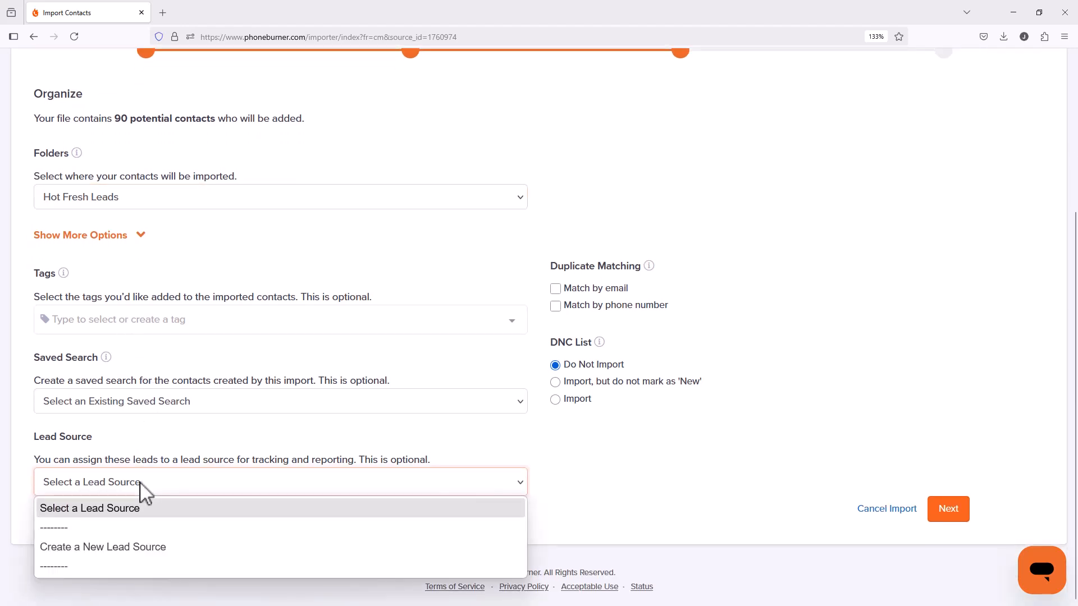
{"action": "left_click", "coordinate": [121, 554]}
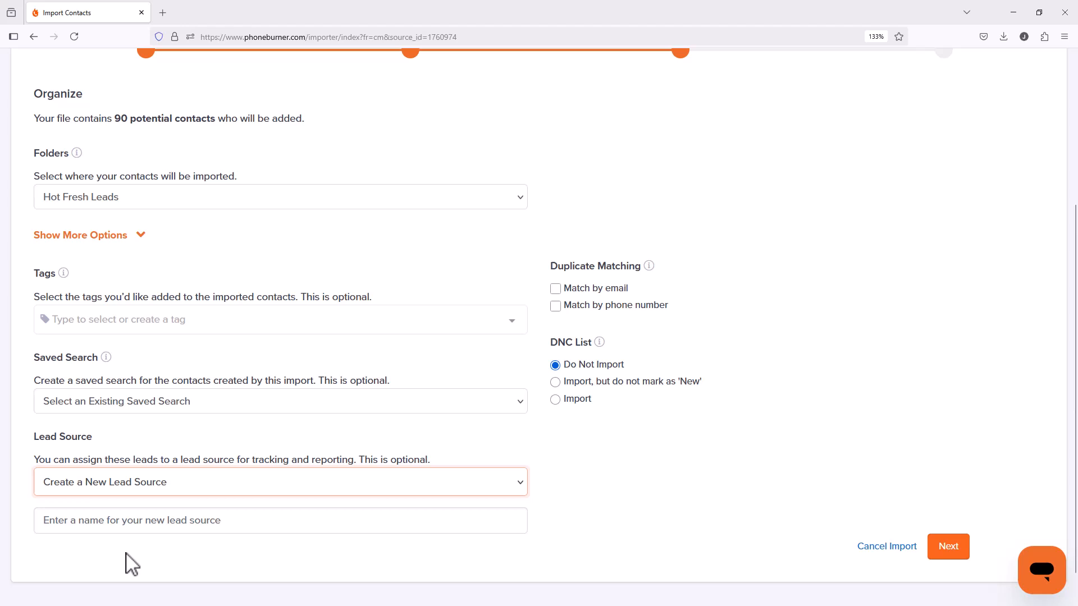
{"action": "left_click", "coordinate": [121, 521]}
{"action": "type", "text": "Hot "}
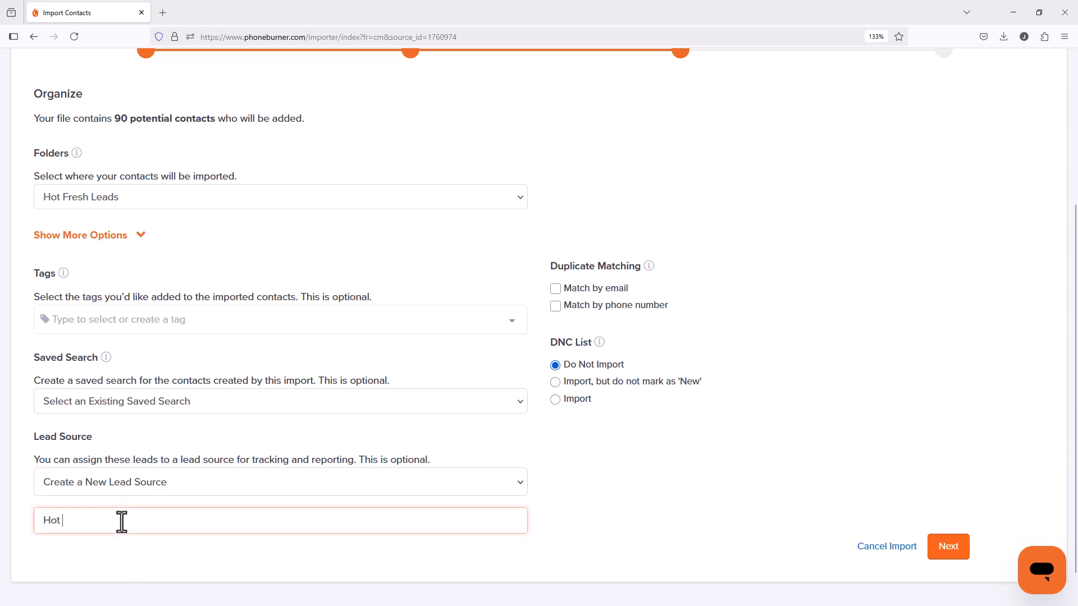
{"action": "type", "text": "Fresh Leads"}
{"action": "left_click", "coordinate": [649, 526]}
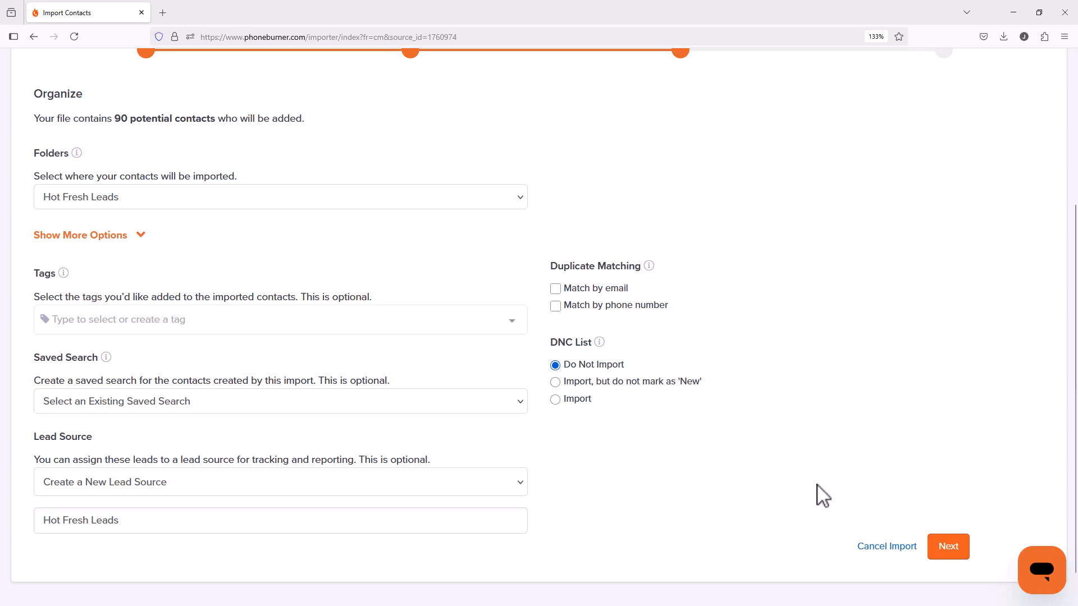
{"action": "left_click", "coordinate": [954, 555]}
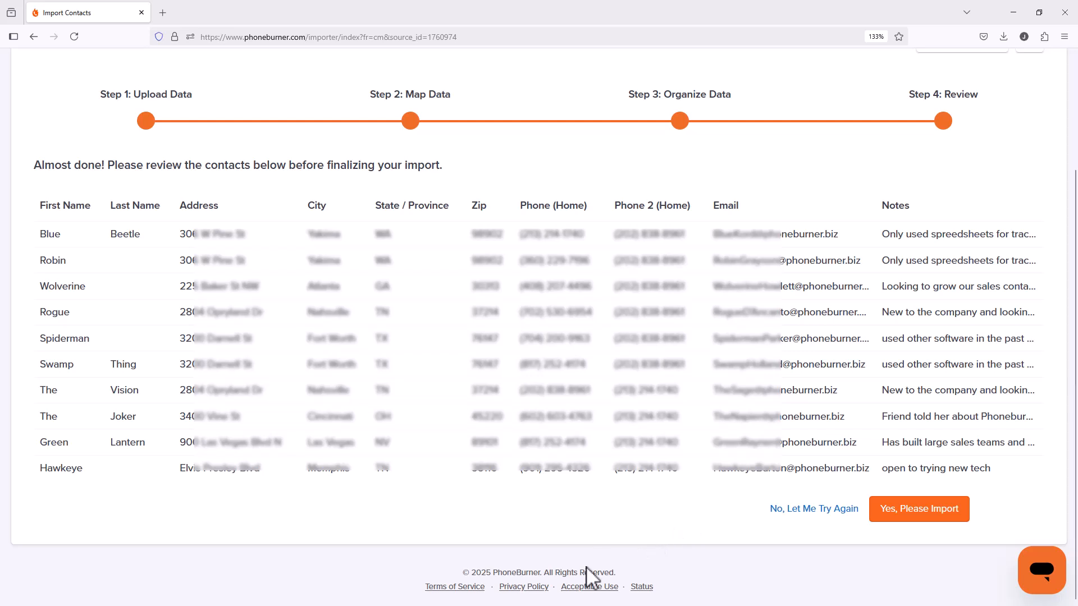
Step: Approve the reviewed contacts for import and view the imported contacts once processing finishes
{"action": "left_click", "coordinate": [906, 511]}
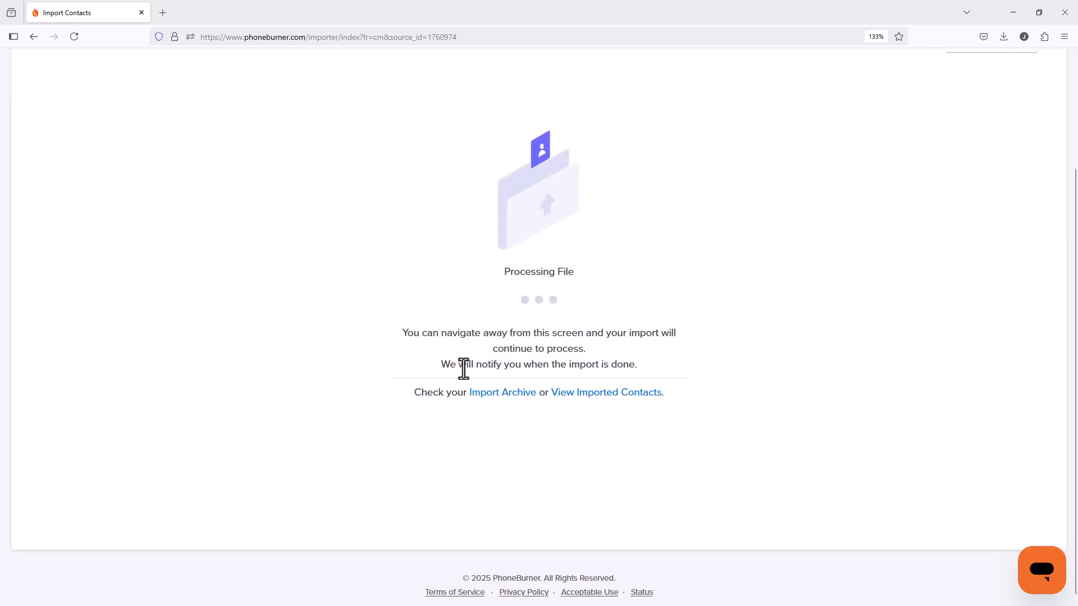
{"action": "scroll", "coordinate": [670, 238], "scroll_direction": "up", "scroll_amount": 1}
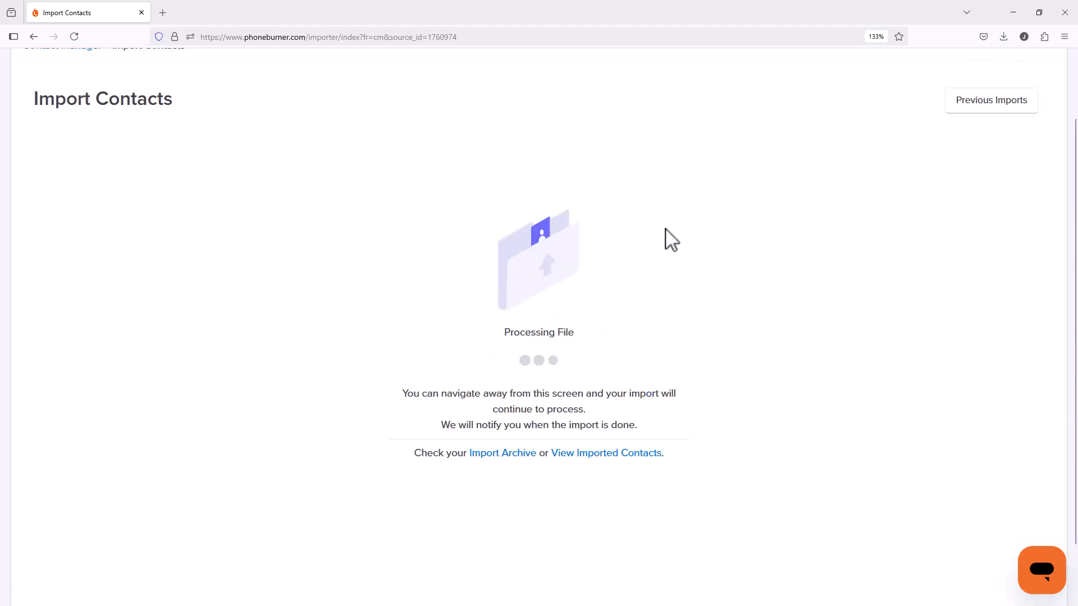
{"action": "scroll", "coordinate": [668, 239], "scroll_direction": "up", "scroll_amount": 2}
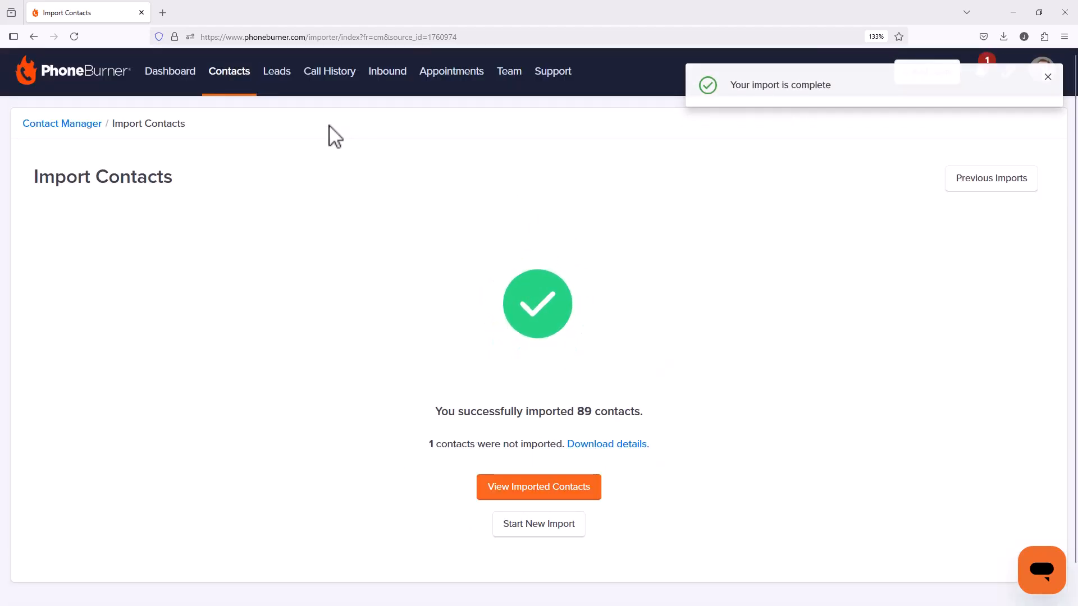
{"action": "left_click", "coordinate": [512, 493]}
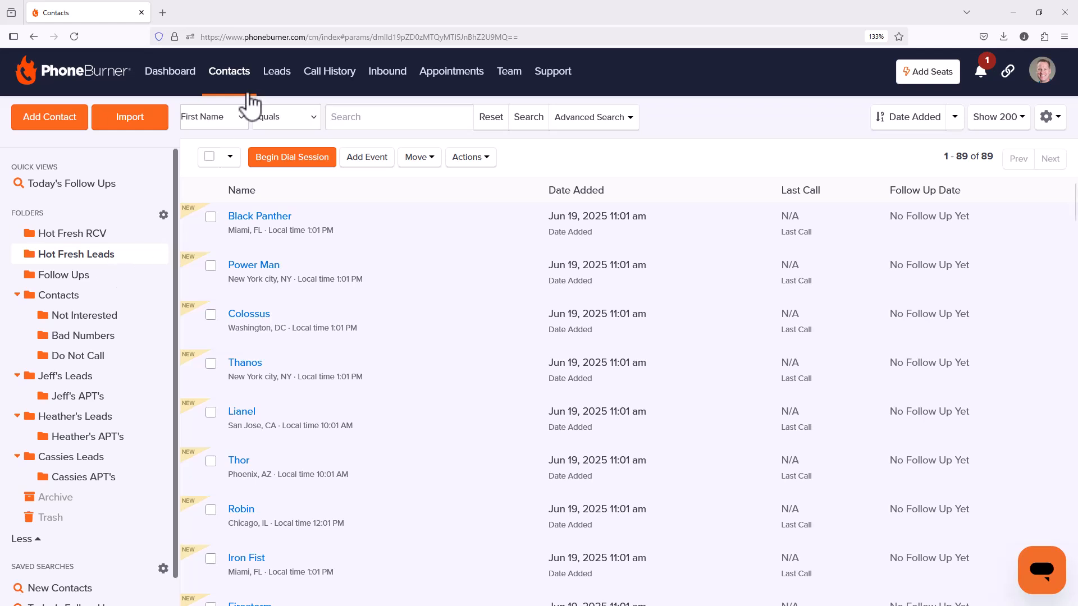
Step: Open the Hot Fresh Leads LeadStream on the Leads page and begin a dial session from it
{"action": "left_click", "coordinate": [277, 71]}
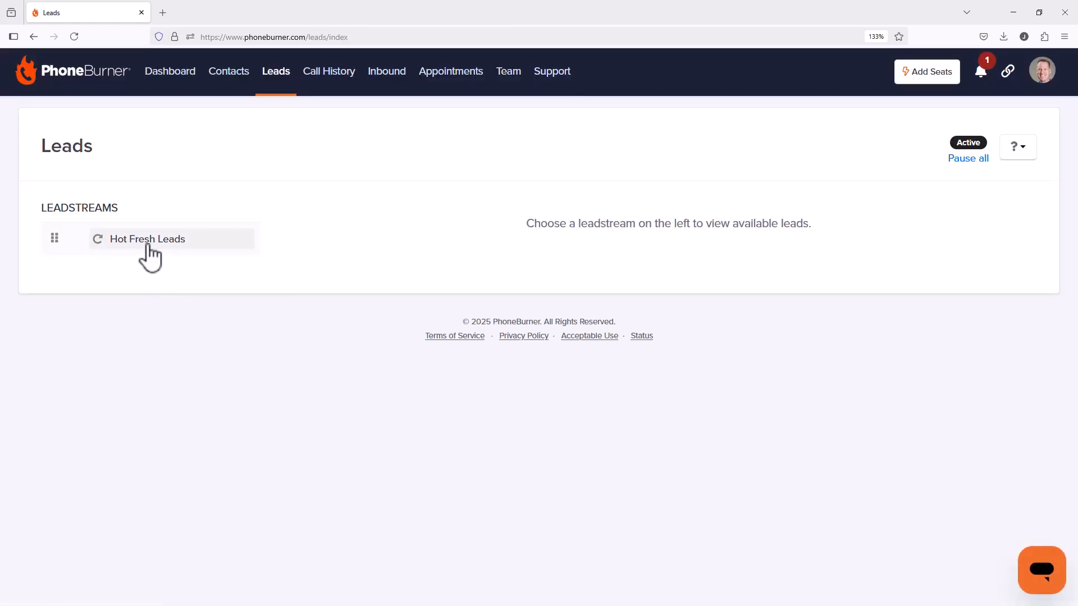
{"action": "left_click", "coordinate": [148, 246]}
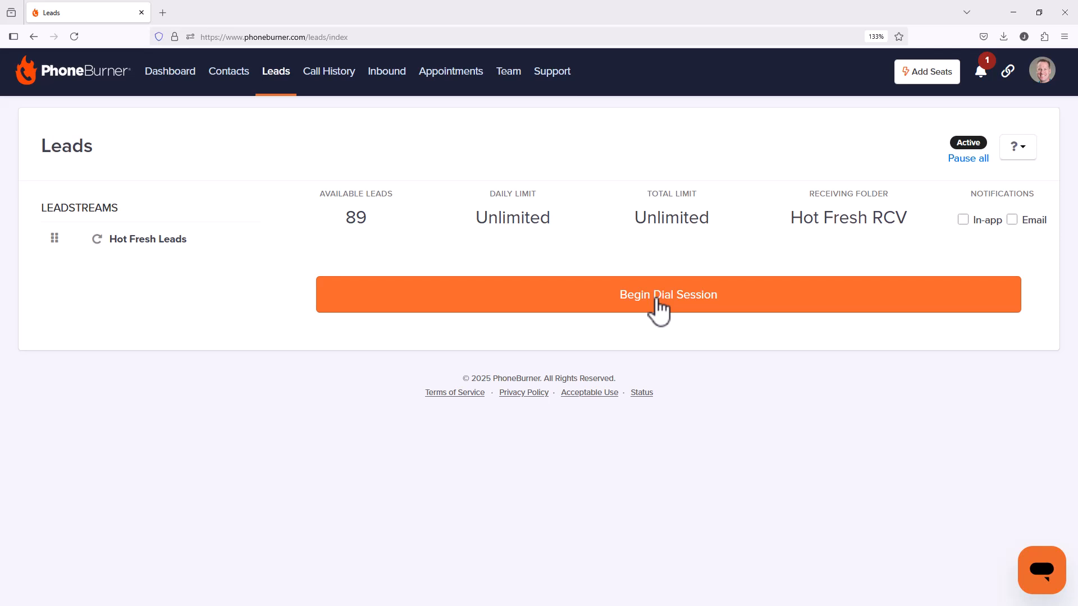
{"action": "left_click", "coordinate": [658, 303]}
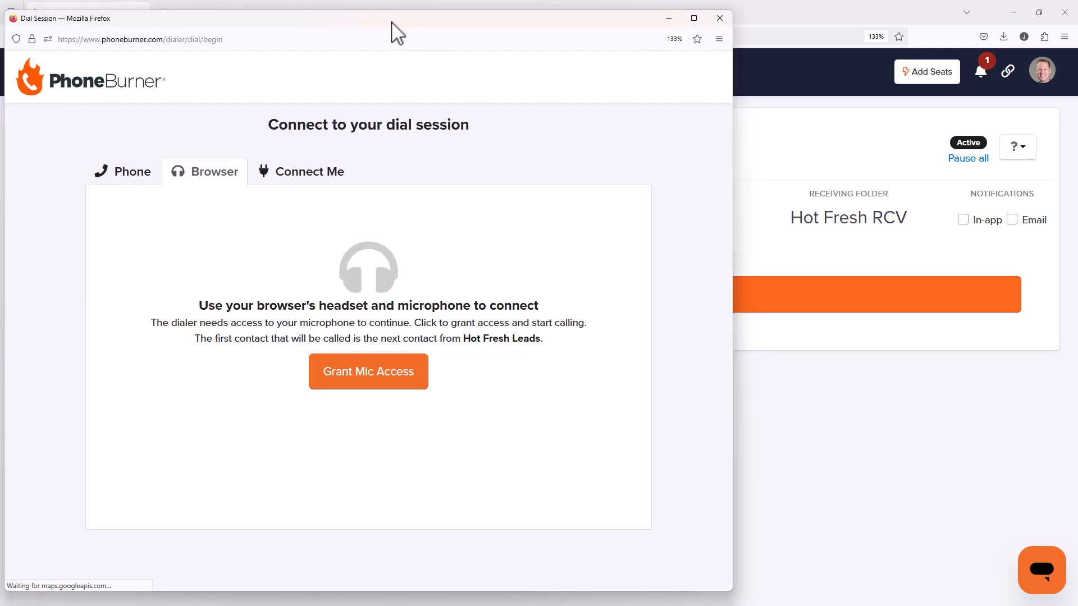
Step: Grant the dial session microphone access through the browser and start dialing
{"action": "left_click_drag", "start_coordinate": [396, 25], "coordinate": [442, 24]}
{"action": "left_click", "coordinate": [426, 375]}
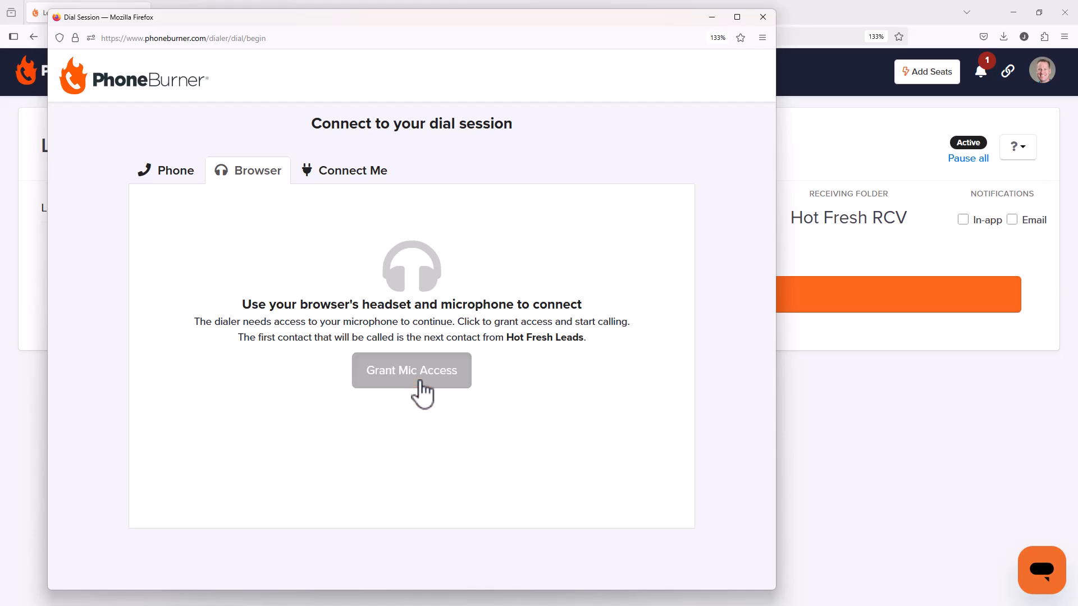
{"action": "left_click", "coordinate": [247, 119]}
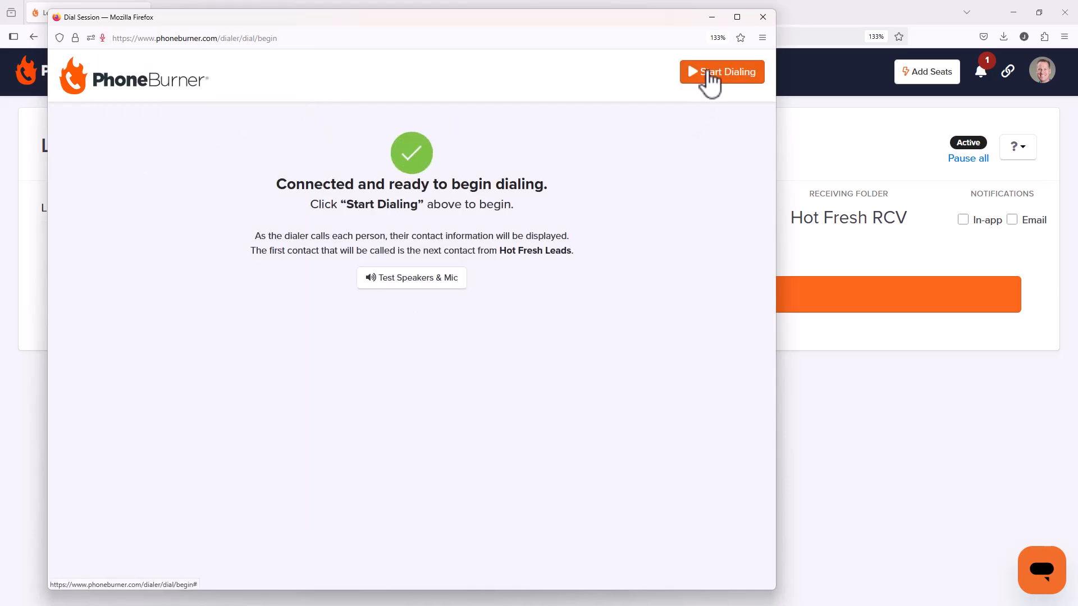
{"action": "left_click", "coordinate": [708, 75]}
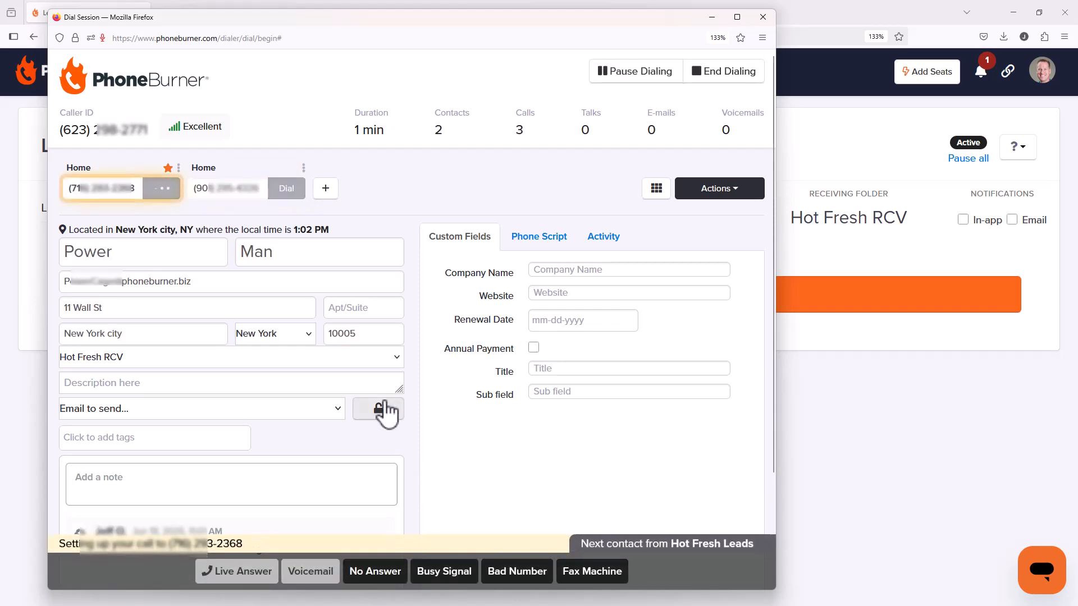
Step: Log the current contact's first number as Voicemail and the second number as No Answer
{"action": "left_click", "coordinate": [317, 578]}
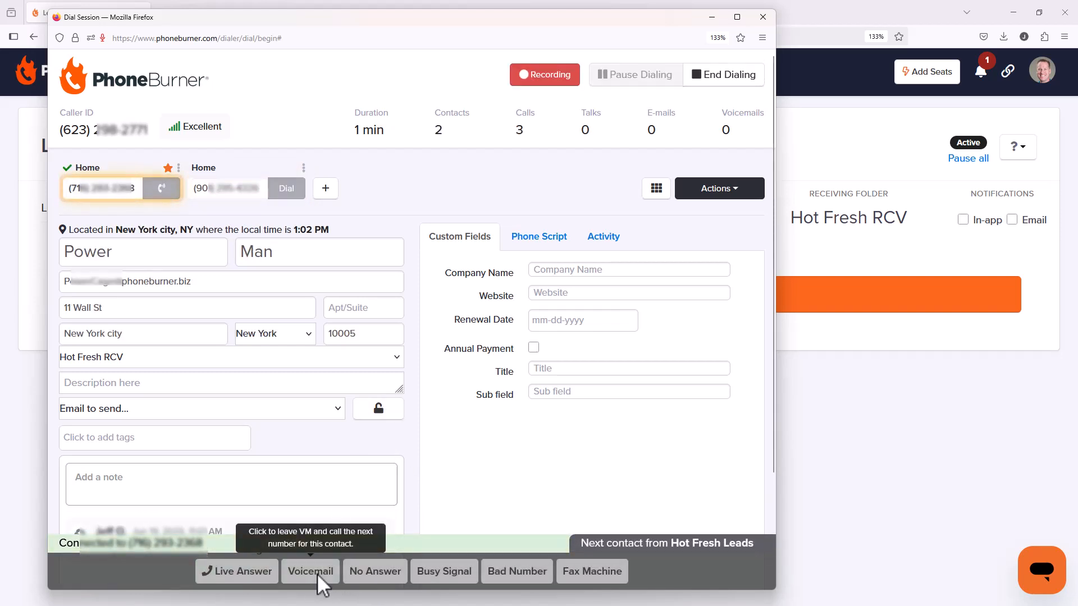
{"action": "left_click", "coordinate": [371, 573]}
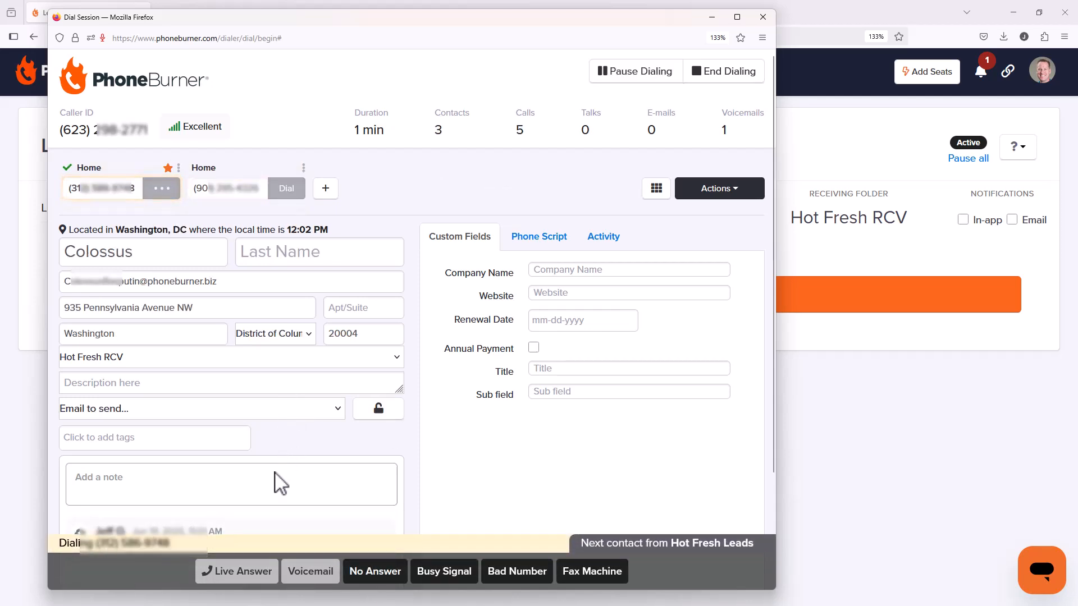
Step: Take the next contact's call as a live answer, end the call, and move the dial session window out of view
{"action": "left_click", "coordinate": [248, 574]}
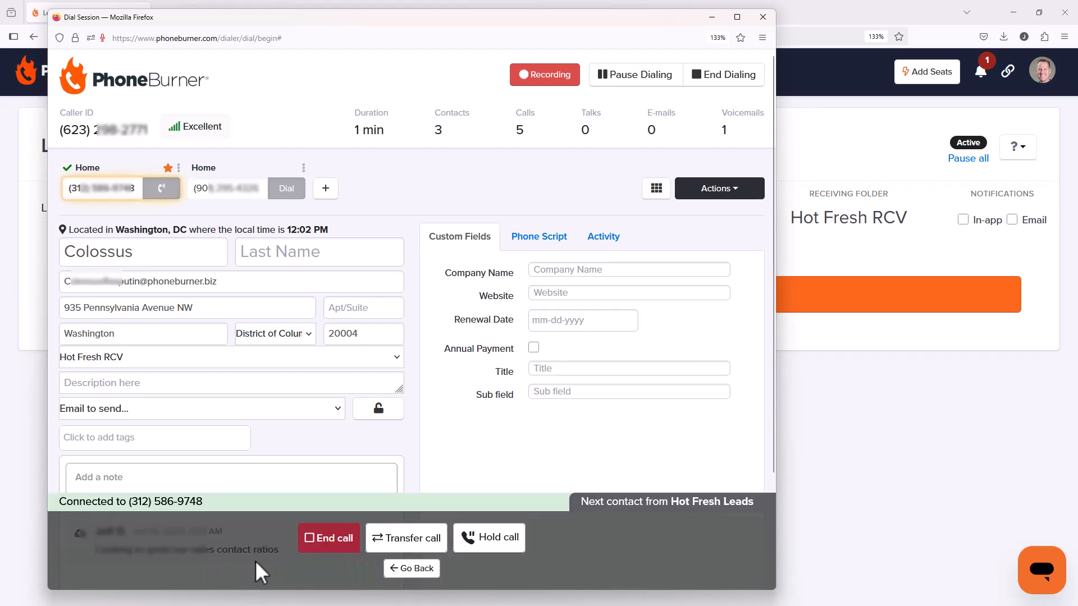
{"action": "left_click", "coordinate": [331, 540]}
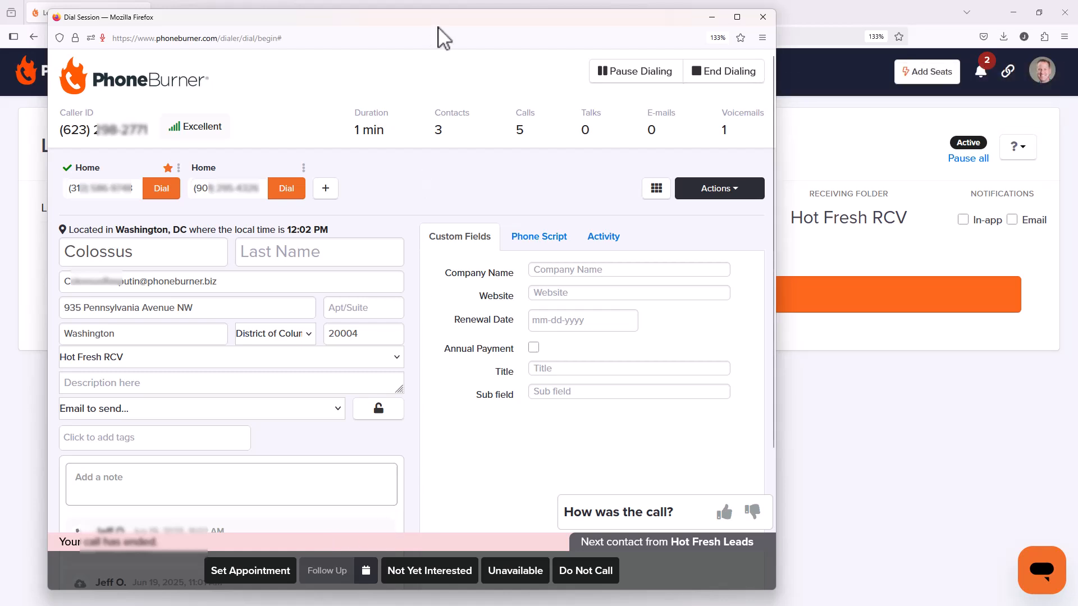
{"action": "left_click_drag", "start_coordinate": [442, 21], "coordinate": [0, 160]}
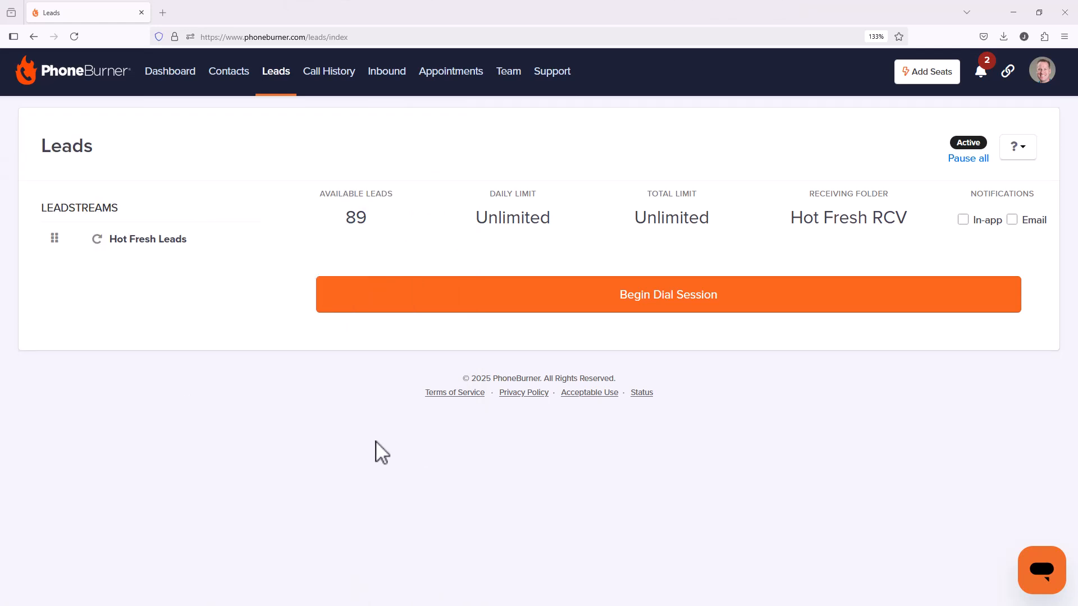
Step: Review the contacts remaining in the Hot Fresh Leads folder
{"action": "left_click", "coordinate": [233, 72]}
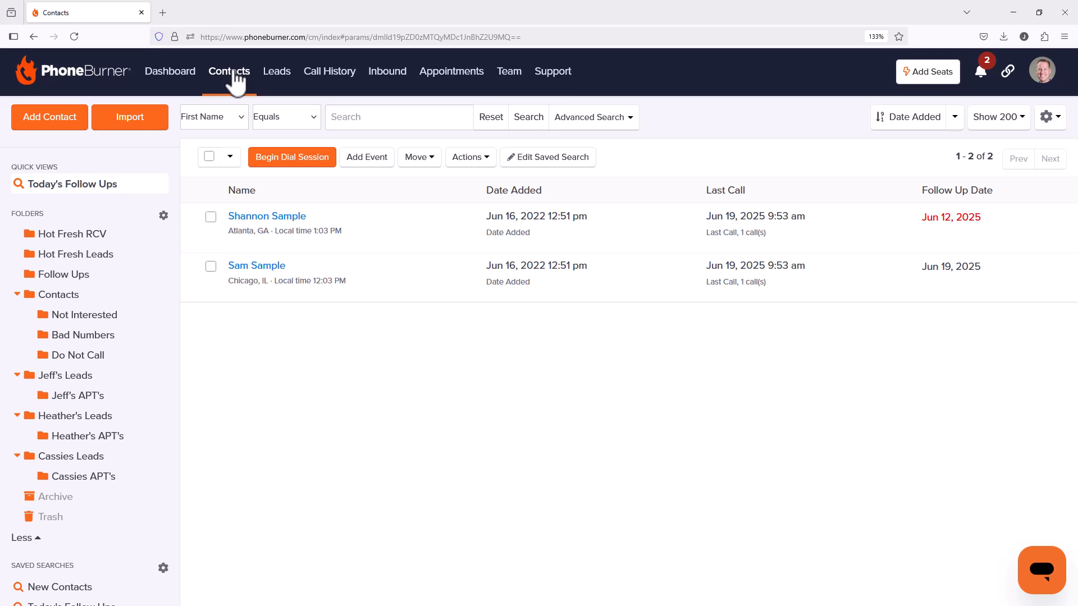
{"action": "left_click", "coordinate": [112, 257]}
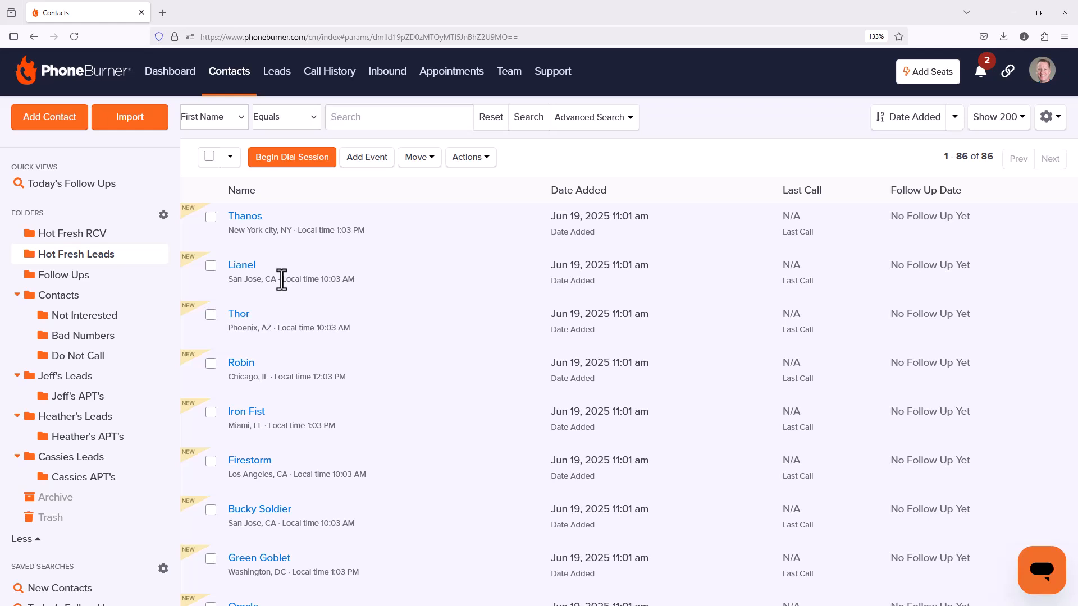
{"action": "scroll", "coordinate": [565, 289], "scroll_direction": "down", "scroll_amount": 4}
{"action": "scroll", "coordinate": [566, 301], "scroll_direction": "up", "scroll_amount": 4}
{"action": "scroll", "coordinate": [604, 321], "scroll_direction": "down", "scroll_amount": 2}
{"action": "scroll", "coordinate": [604, 322], "scroll_direction": "up", "scroll_amount": 2}
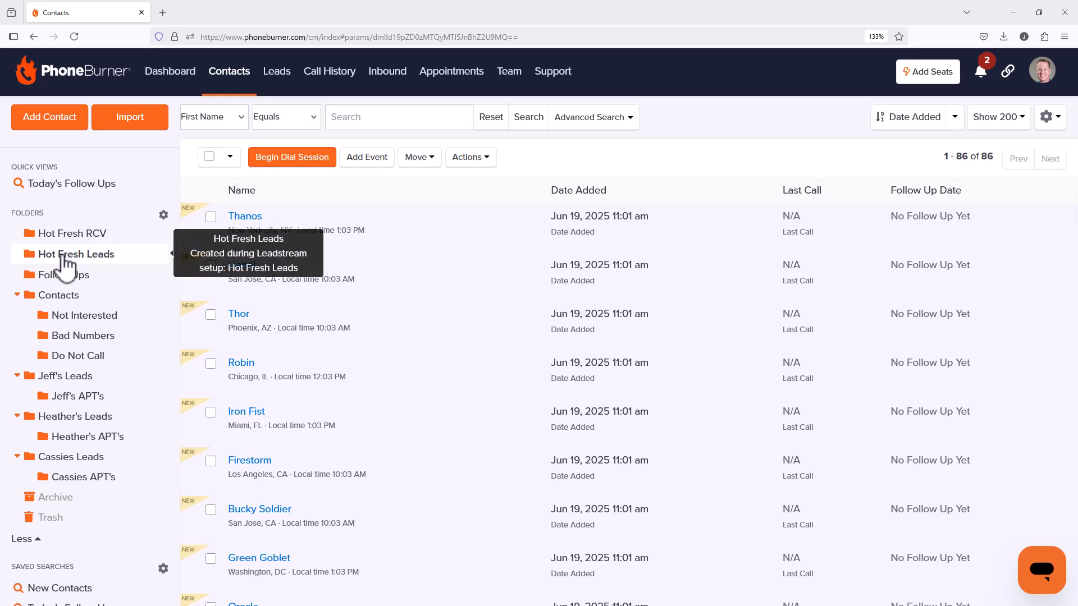
Step: Start a new contact and enter the contact's first name, last name and home phone number
{"action": "left_click", "coordinate": [70, 126]}
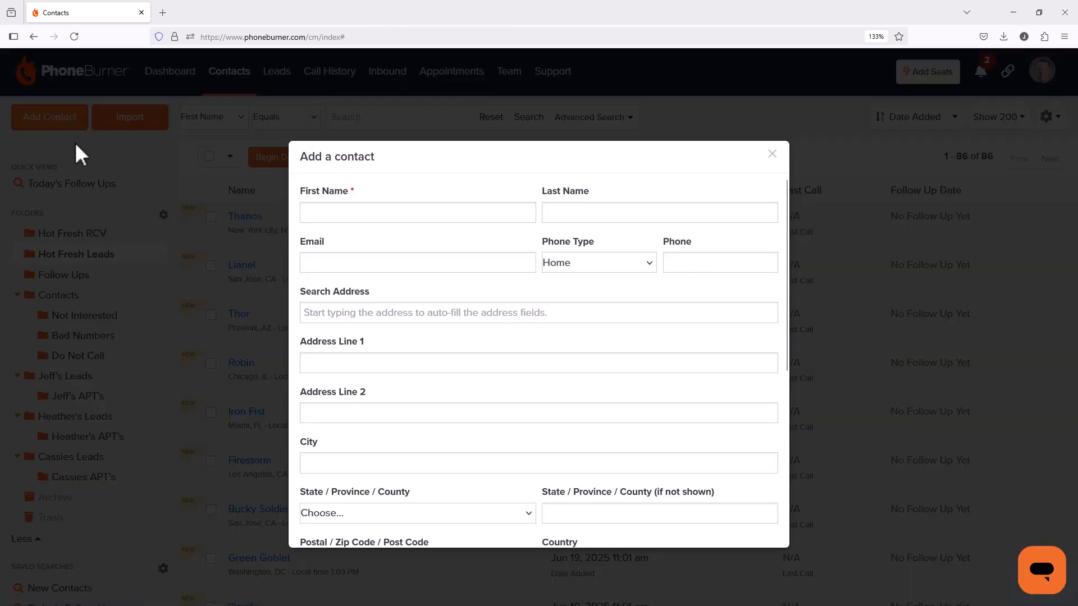
{"action": "left_click", "coordinate": [473, 212]}
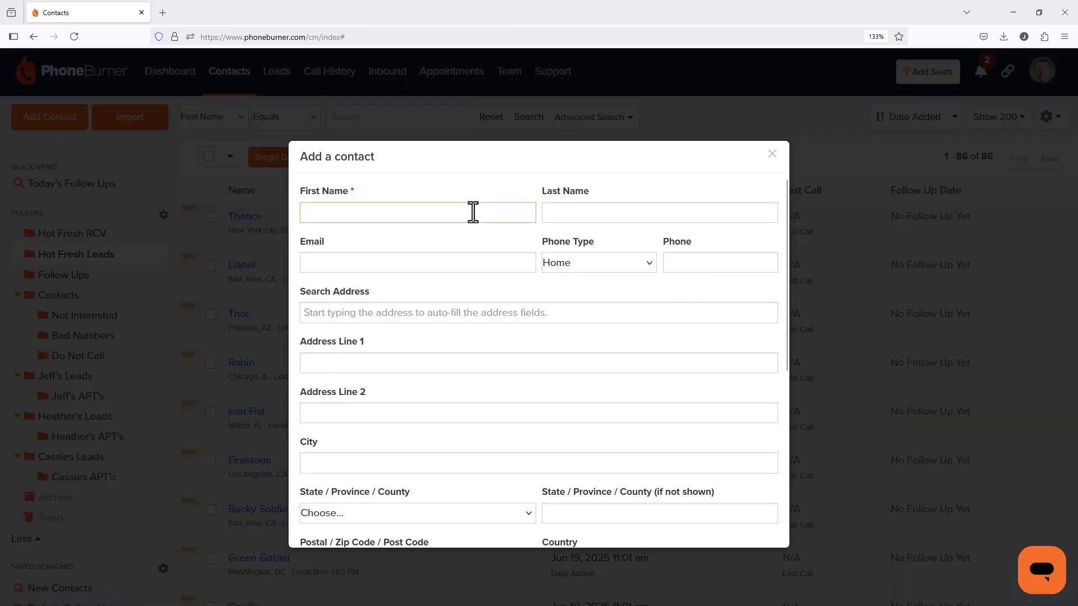
{"action": "type", "text": "Billy"}
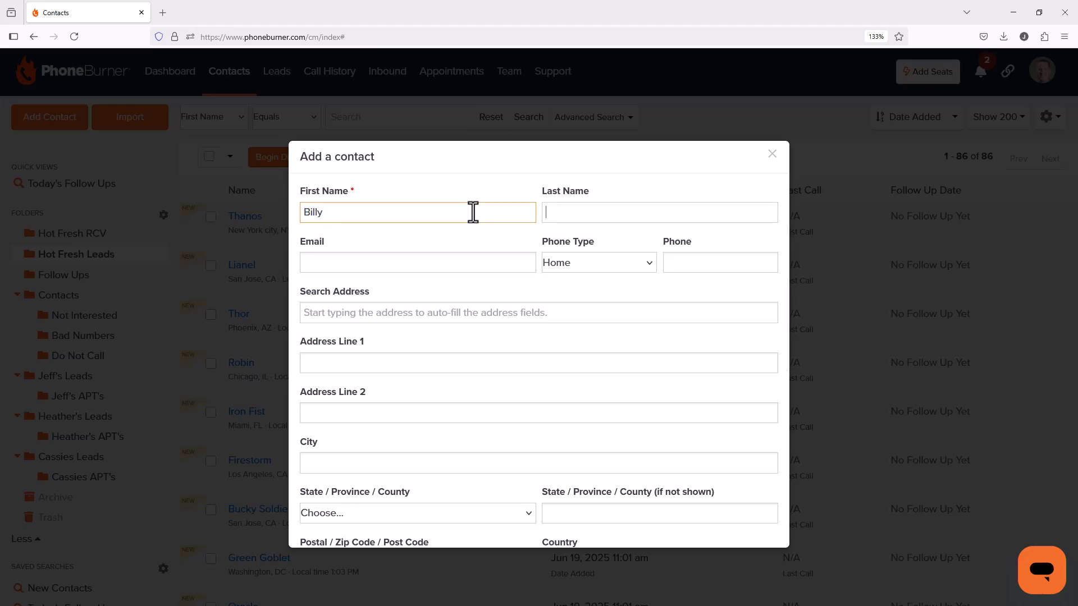
{"action": "key", "text": "Tab"}
{"action": "type", "text": "Demo"}
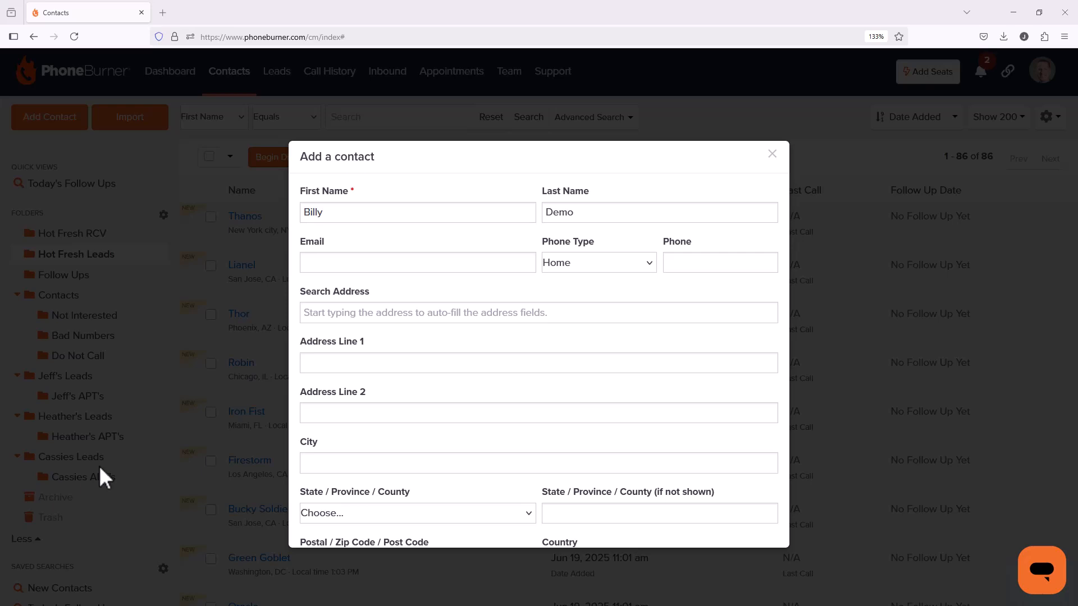
{"action": "left_click", "coordinate": [693, 263]}
{"action": "key", "text": "ctrl+v"}
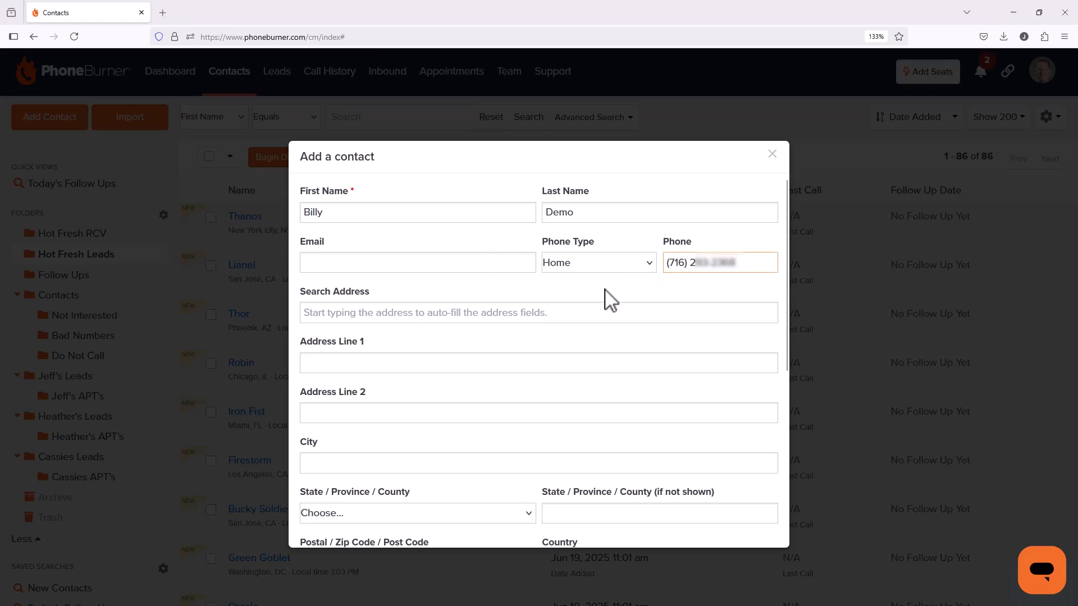
Step: Assign the new contact to the Hot Fresh Leads folder and add it
{"action": "scroll", "coordinate": [433, 337], "scroll_direction": "down", "scroll_amount": 3}
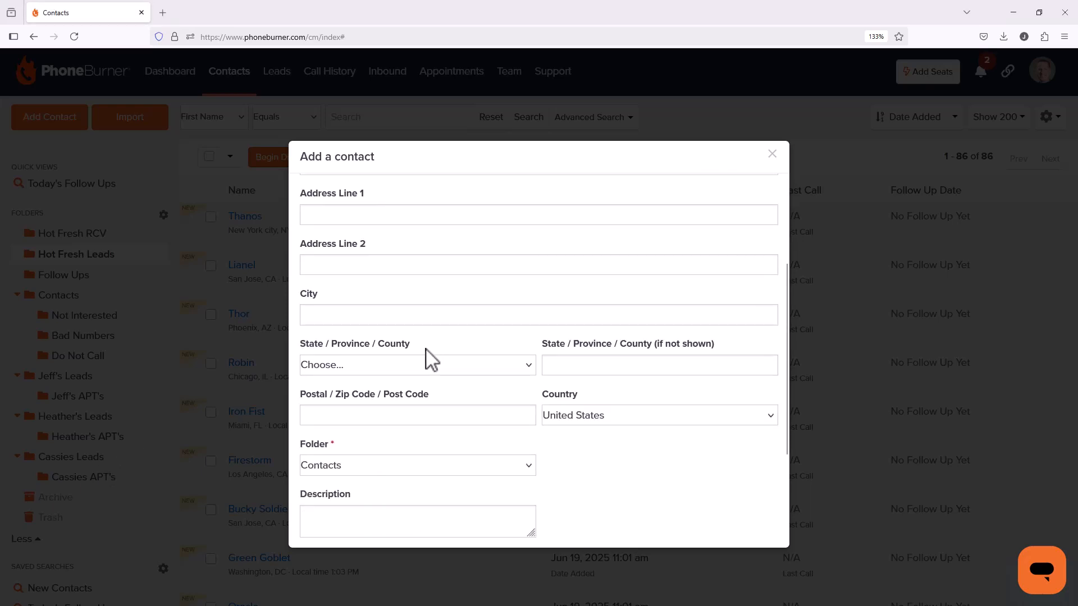
{"action": "scroll", "coordinate": [432, 360], "scroll_direction": "down", "scroll_amount": 3}
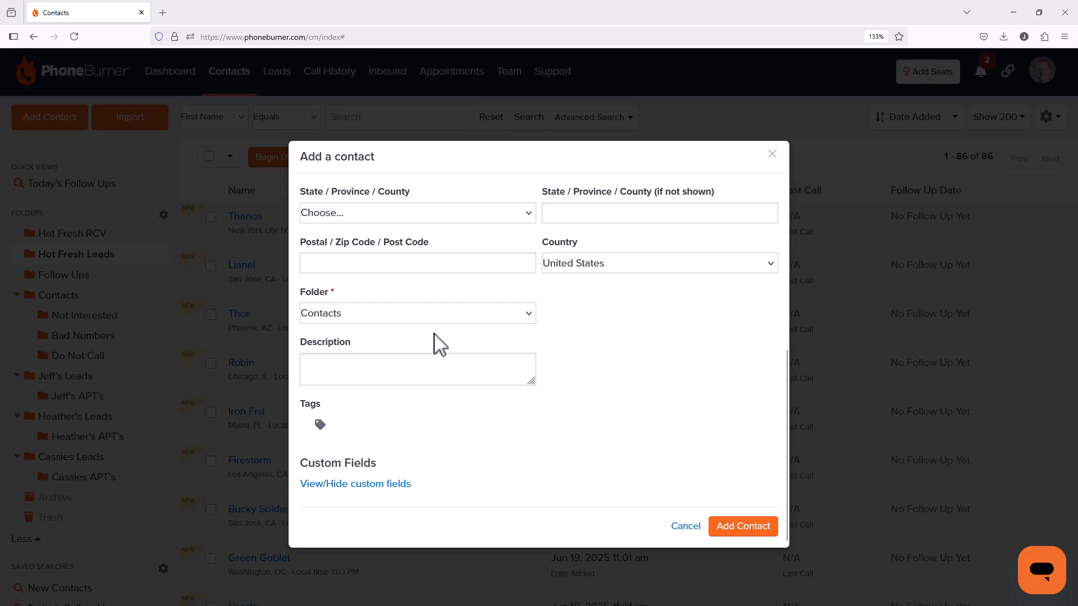
{"action": "left_click", "coordinate": [437, 316]}
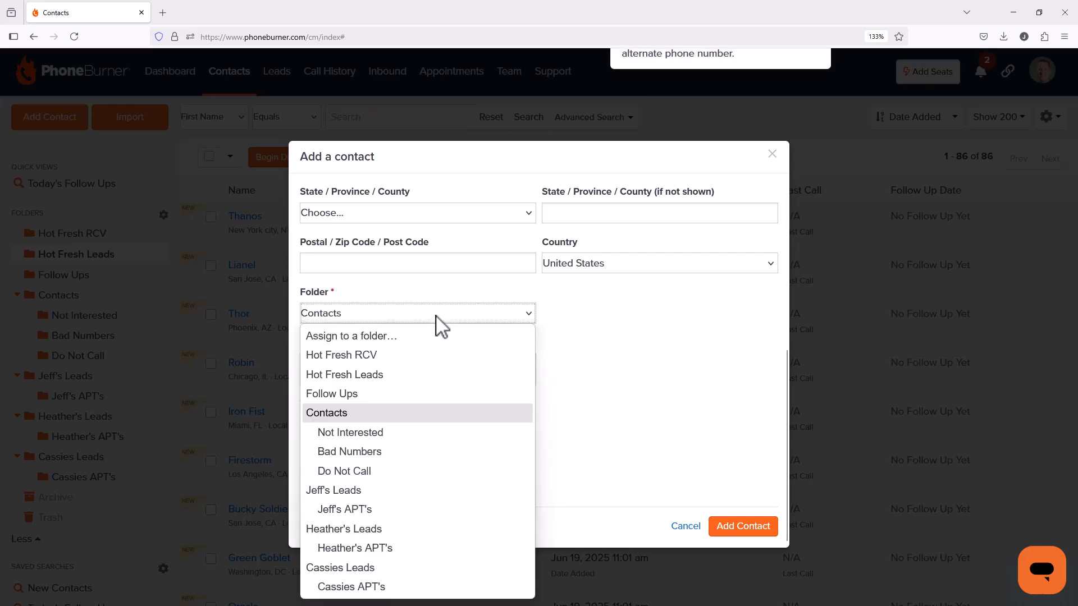
{"action": "left_click", "coordinate": [382, 389]}
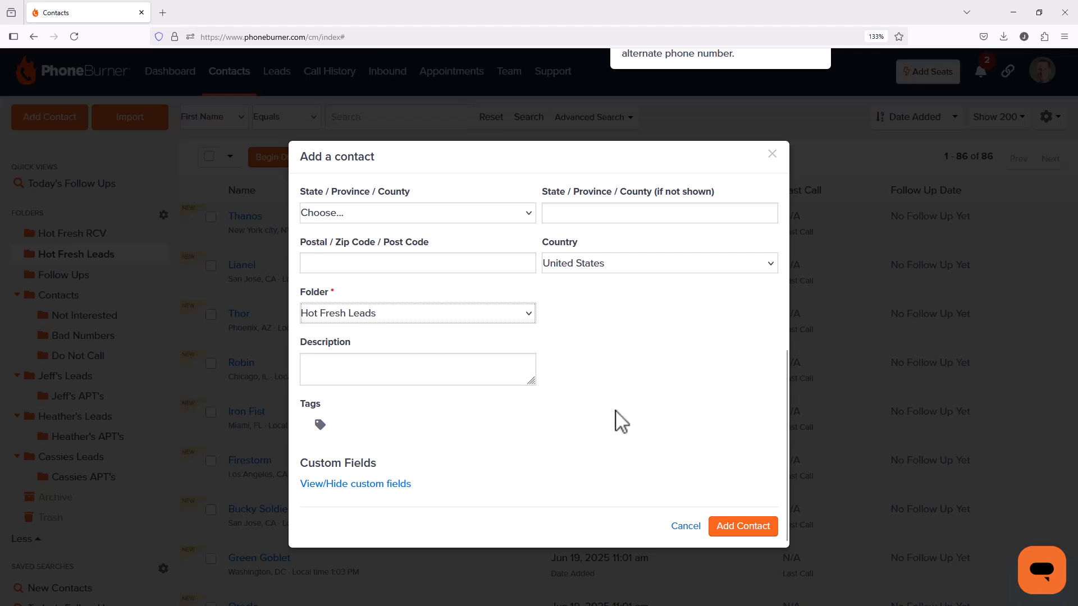
{"action": "left_click", "coordinate": [754, 536]}
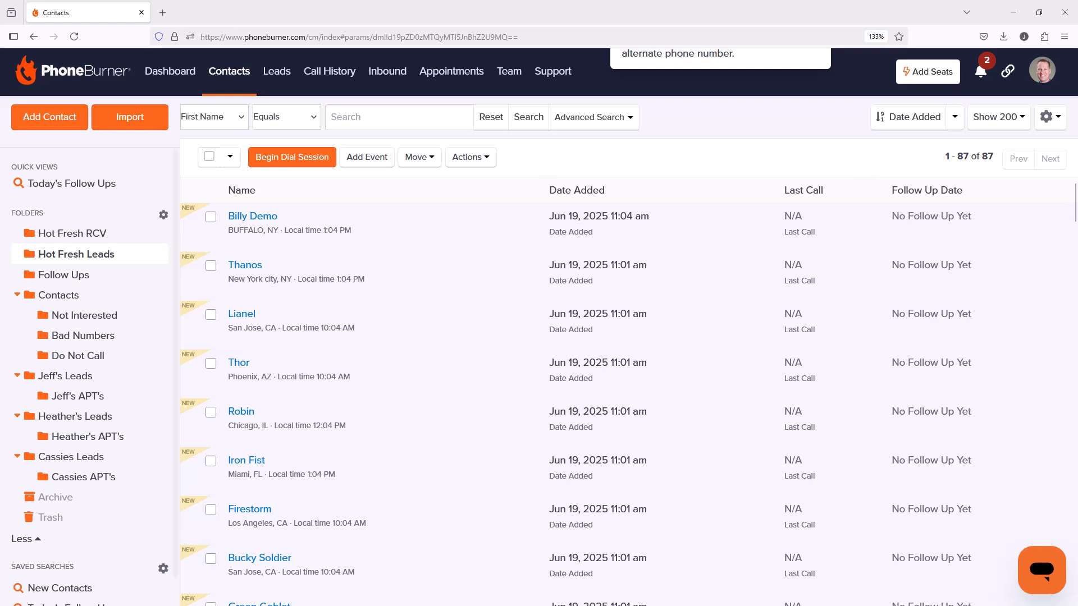
Step: Return to the dial session, set a June 27, 2025 follow-up for the last called contact, and call the next contact
{"action": "left_click_drag", "start_coordinate": [0, 242], "coordinate": [629, 34]}
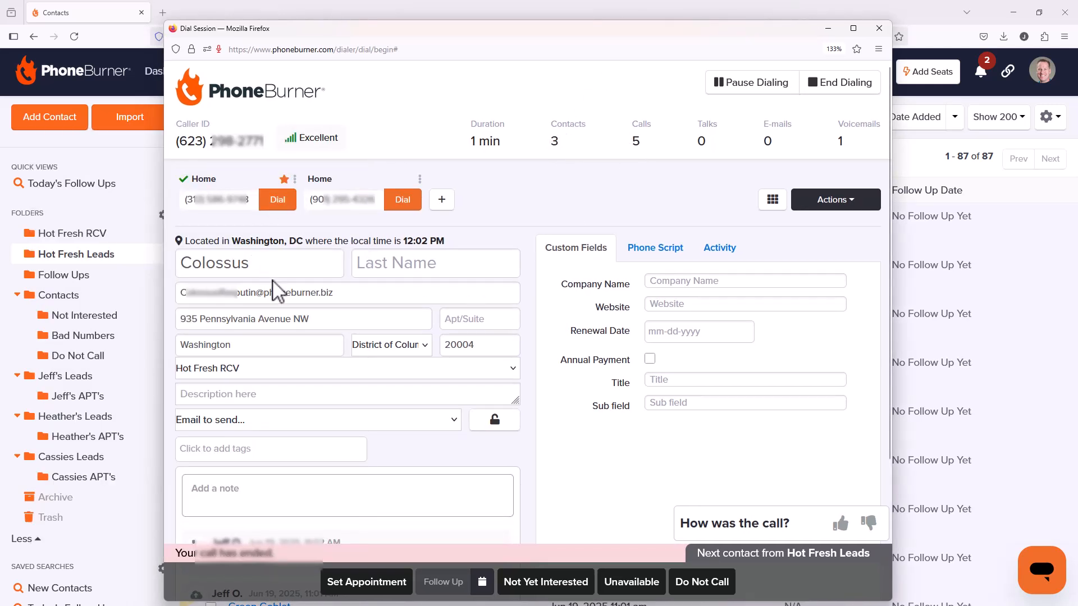
{"action": "left_click", "coordinate": [491, 568]}
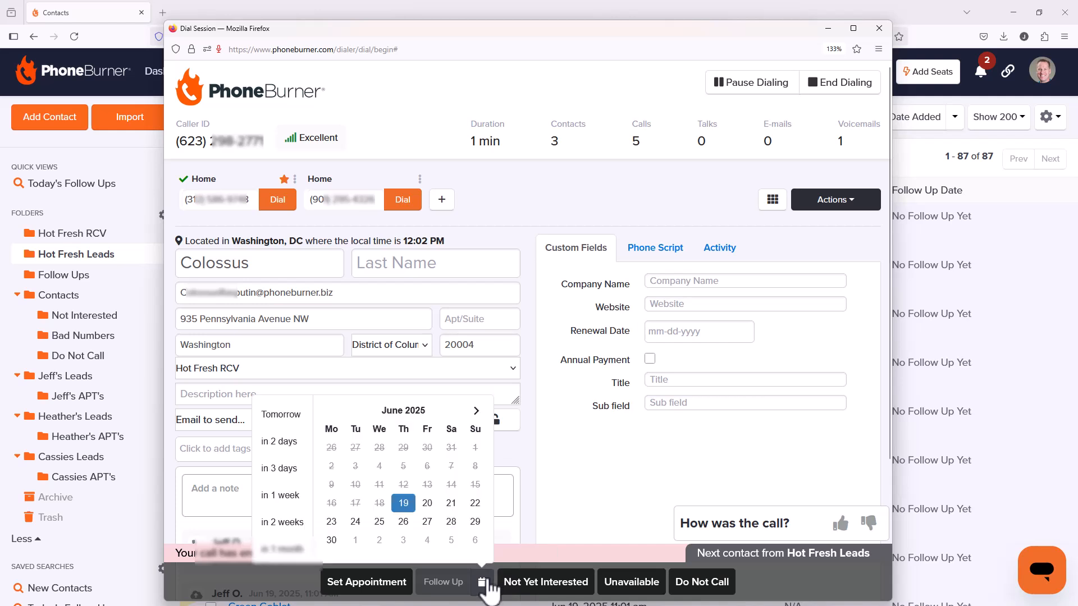
{"action": "left_click", "coordinate": [425, 525]}
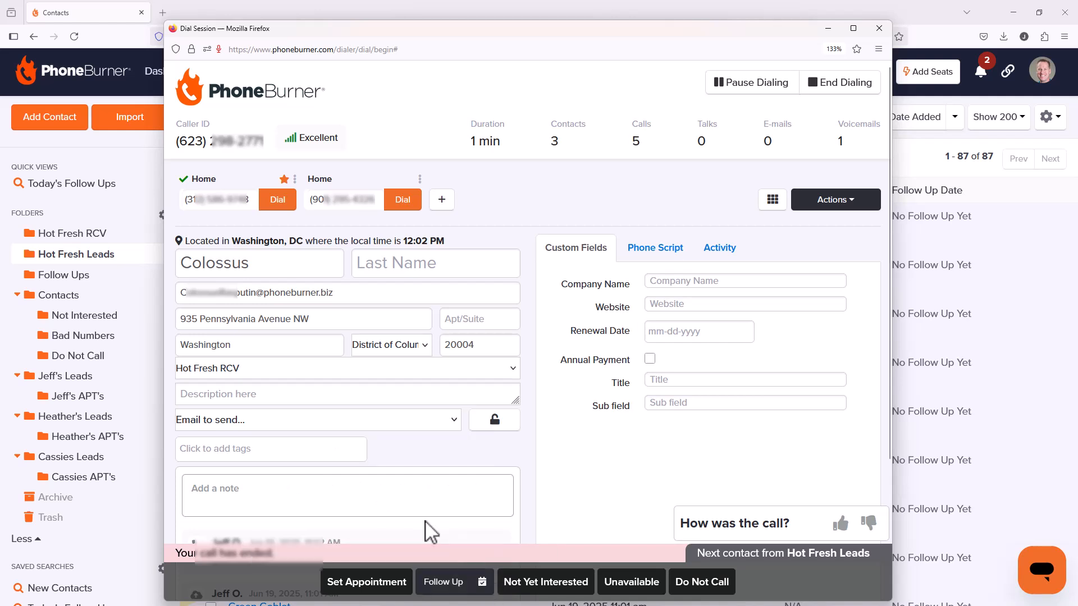
{"action": "left_click", "coordinate": [440, 576]}
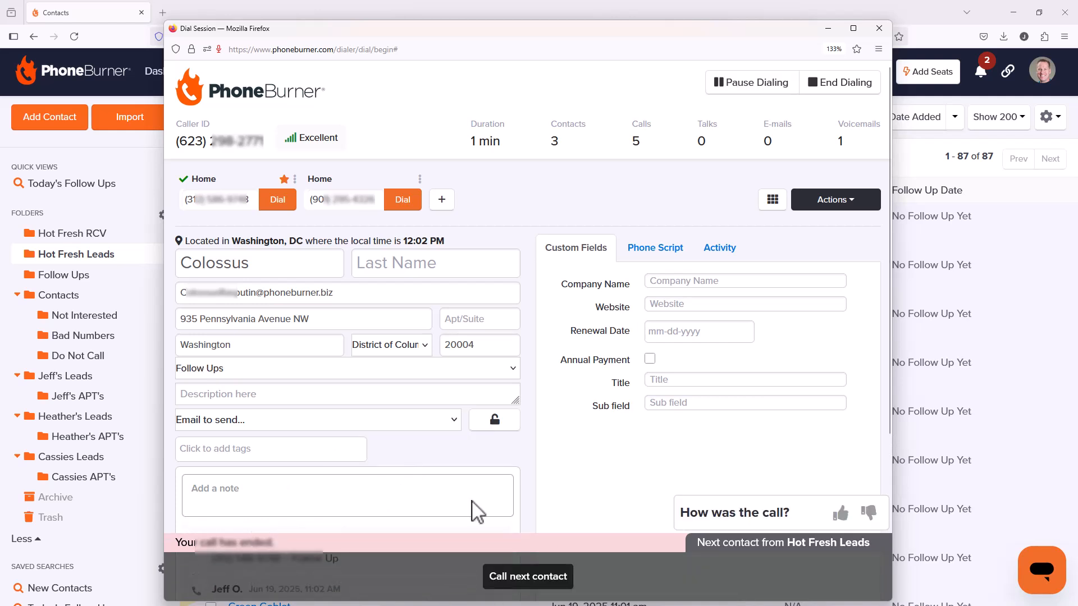
{"action": "left_click", "coordinate": [505, 578]}
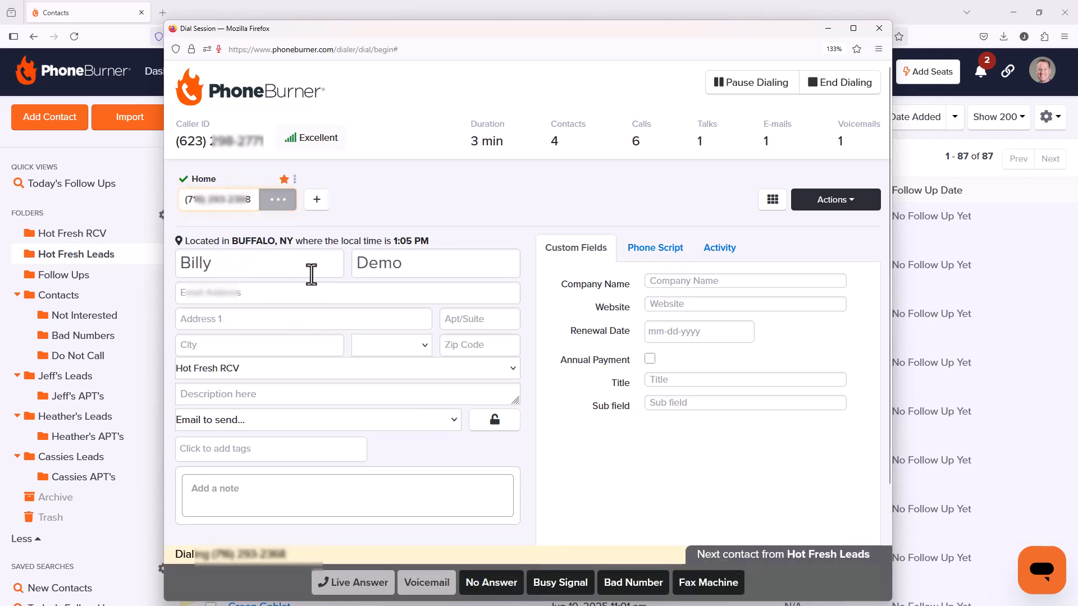
Step: Take the newly added contact's call as a live answer, end it, and mark the contact as Unavailable
{"action": "left_click", "coordinate": [359, 581]}
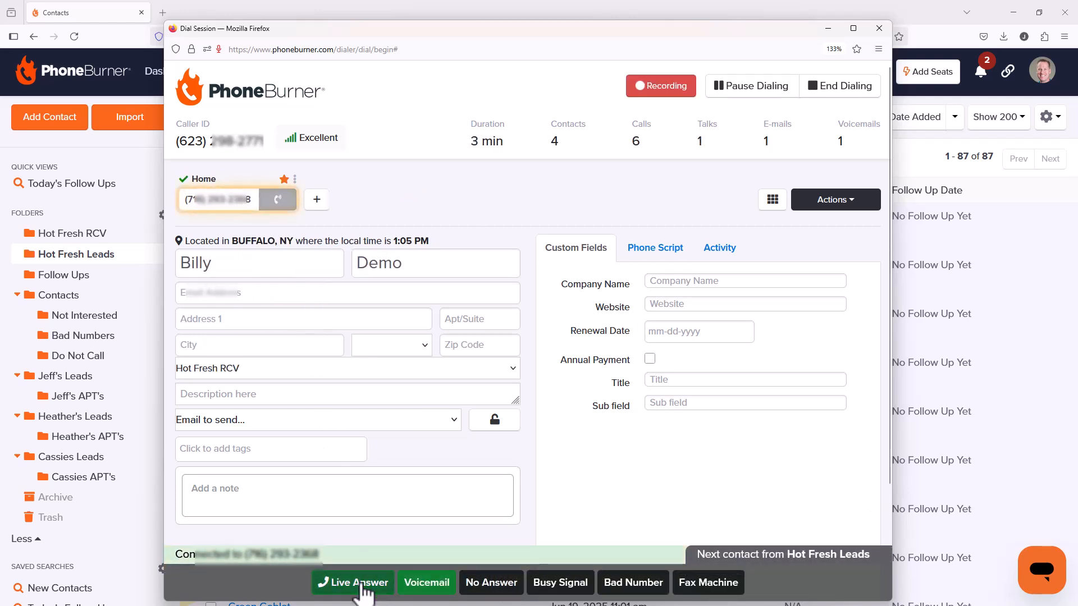
{"action": "left_click", "coordinate": [440, 549]}
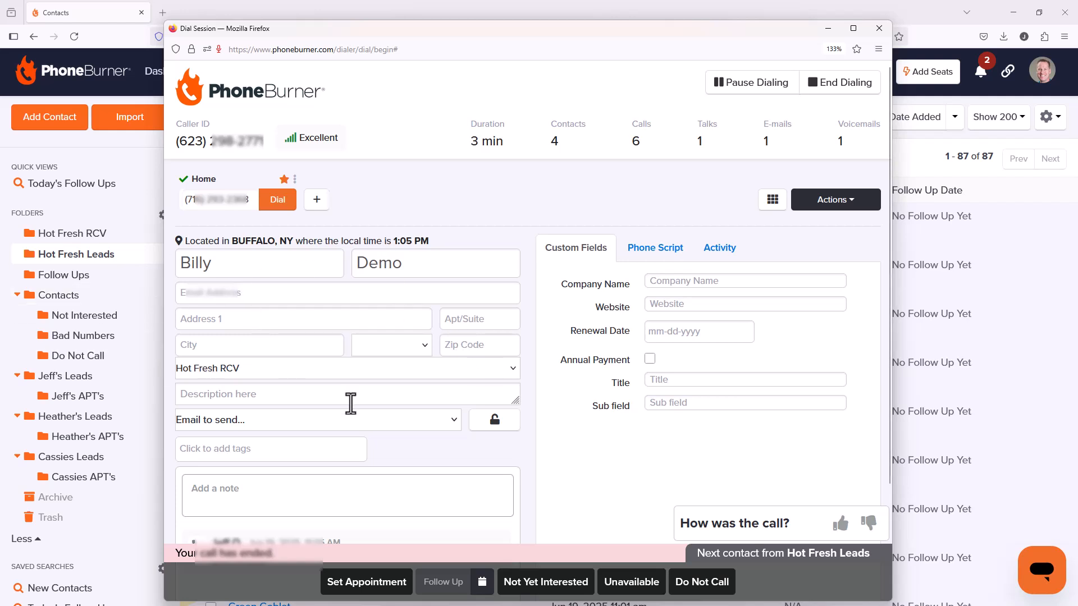
{"action": "left_click", "coordinate": [629, 583]}
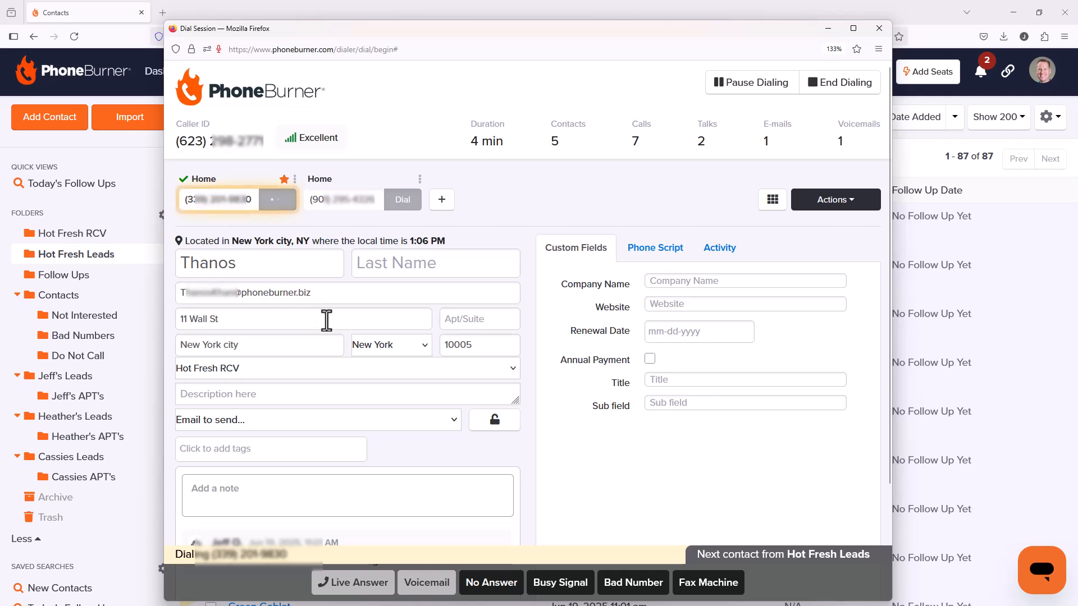
Step: Mark the following contact's call as a live answer, end it, and clear the dial session window from view
{"action": "left_click", "coordinate": [365, 584]}
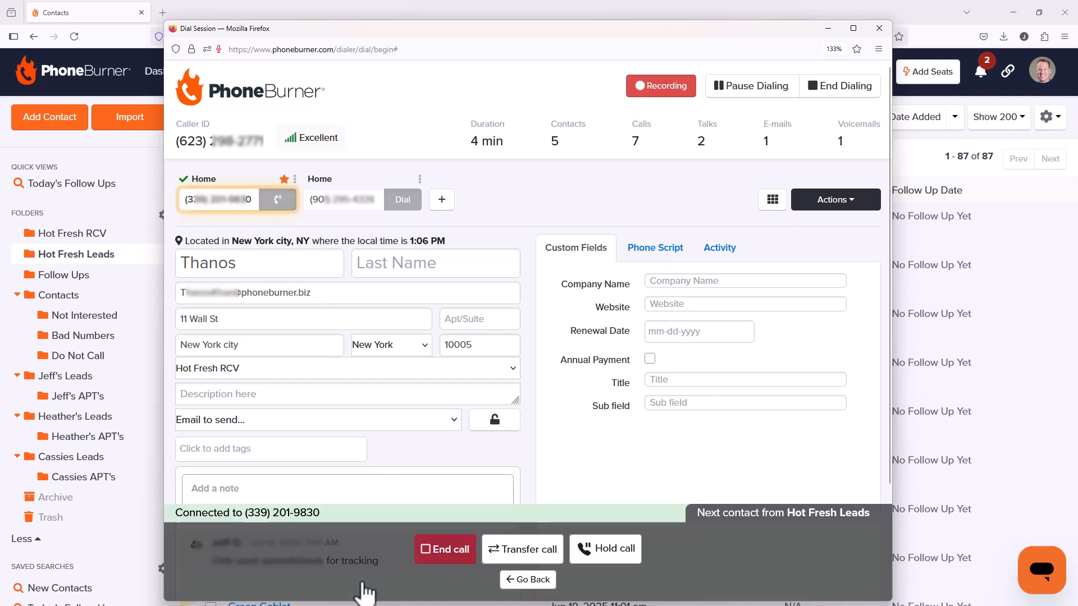
{"action": "left_click", "coordinate": [457, 550]}
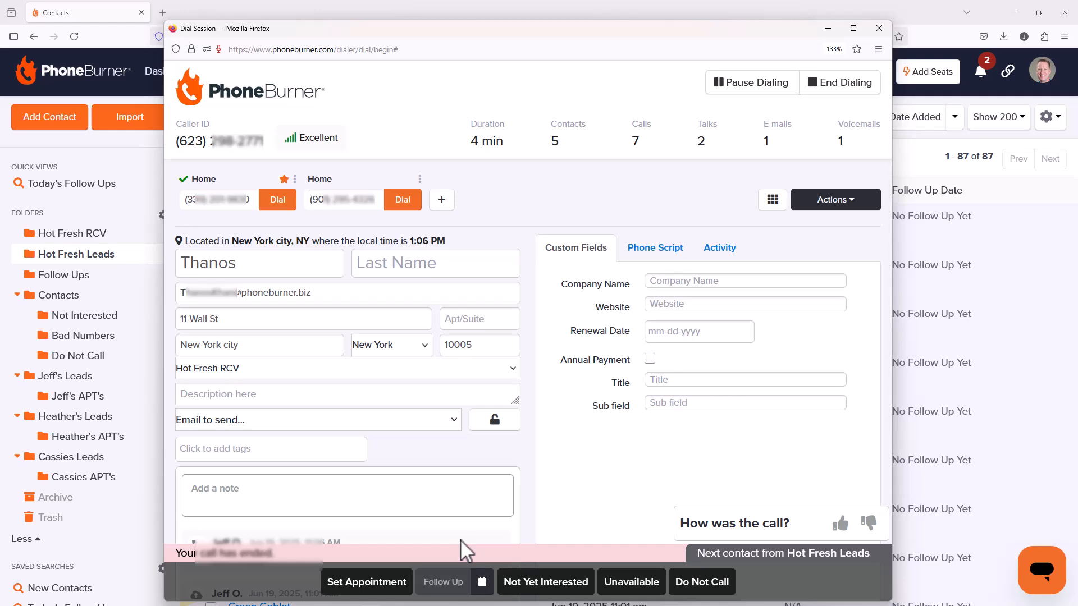
{"action": "left_click_drag", "start_coordinate": [584, 31], "coordinate": [0, 194]}
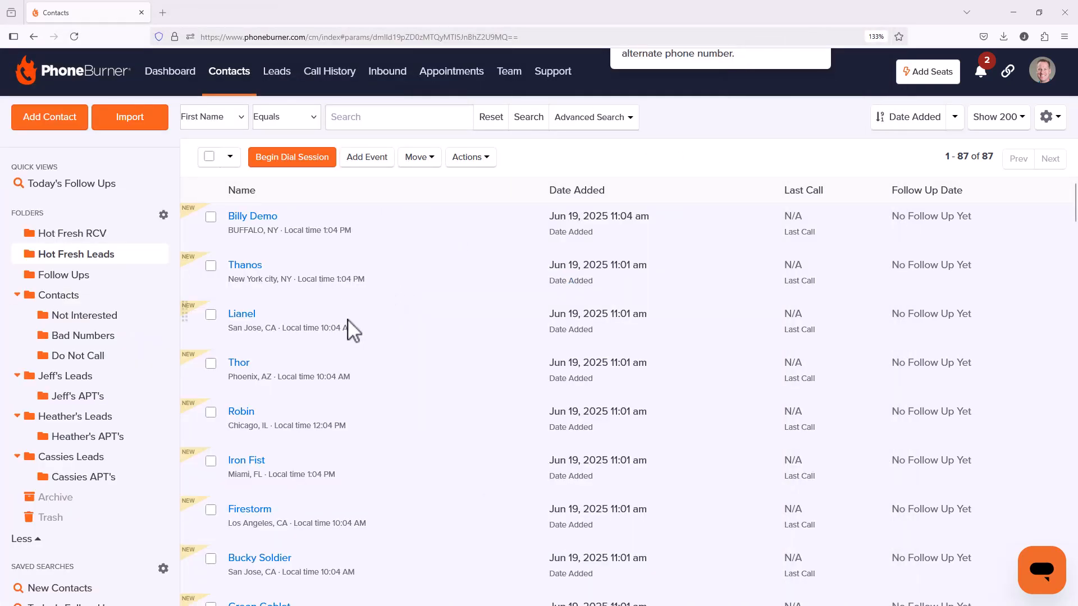
Step: Check which called contacts are in the Hot Fresh RCV and Follow Ups folders
{"action": "left_click", "coordinate": [86, 236]}
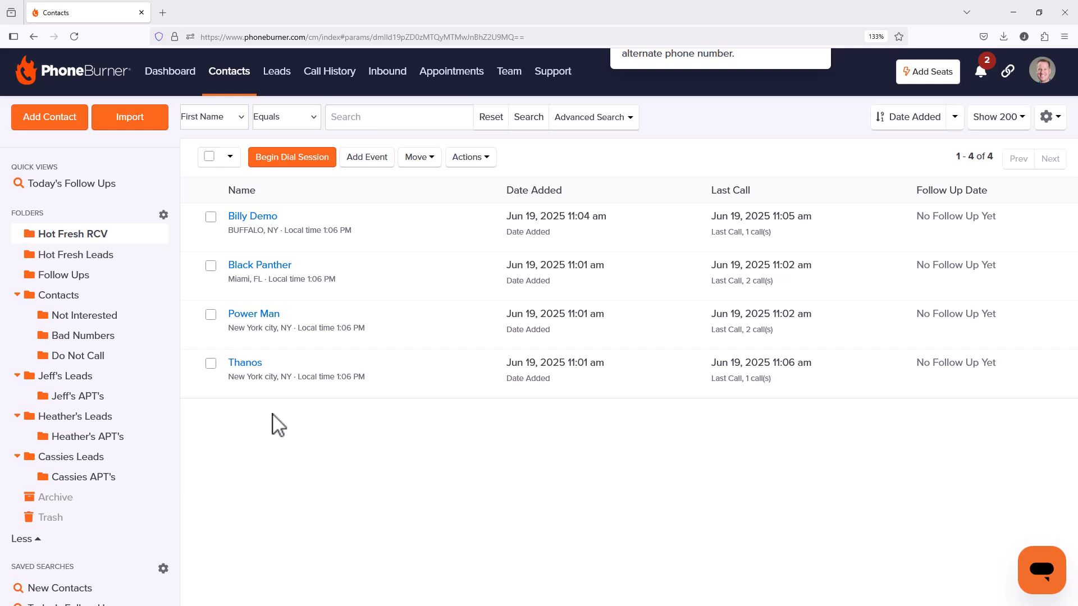
{"action": "left_click", "coordinate": [85, 274]}
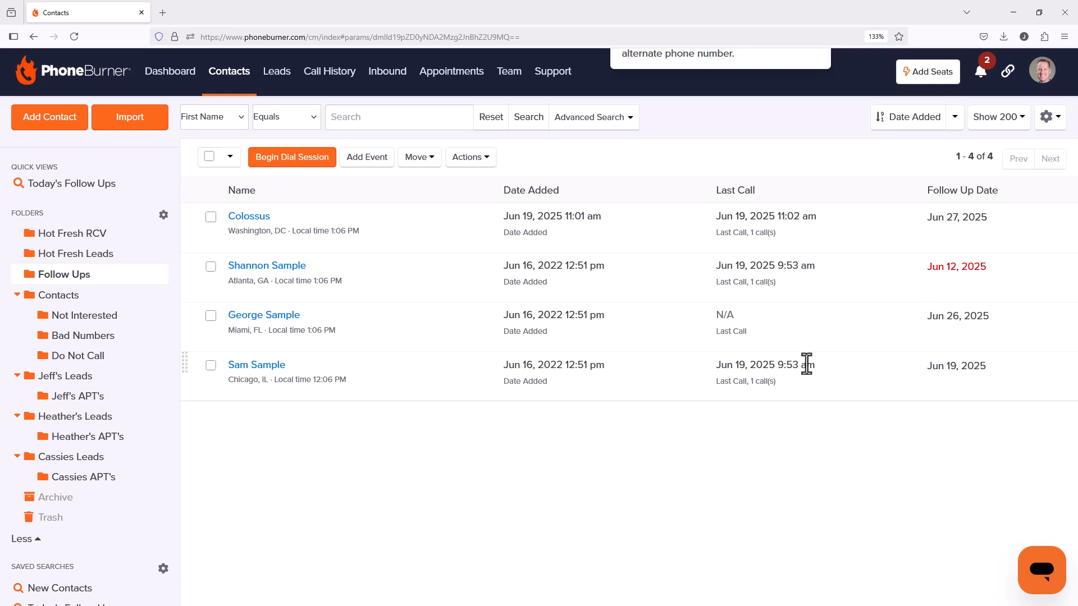
{"action": "left_click", "coordinate": [95, 234]}
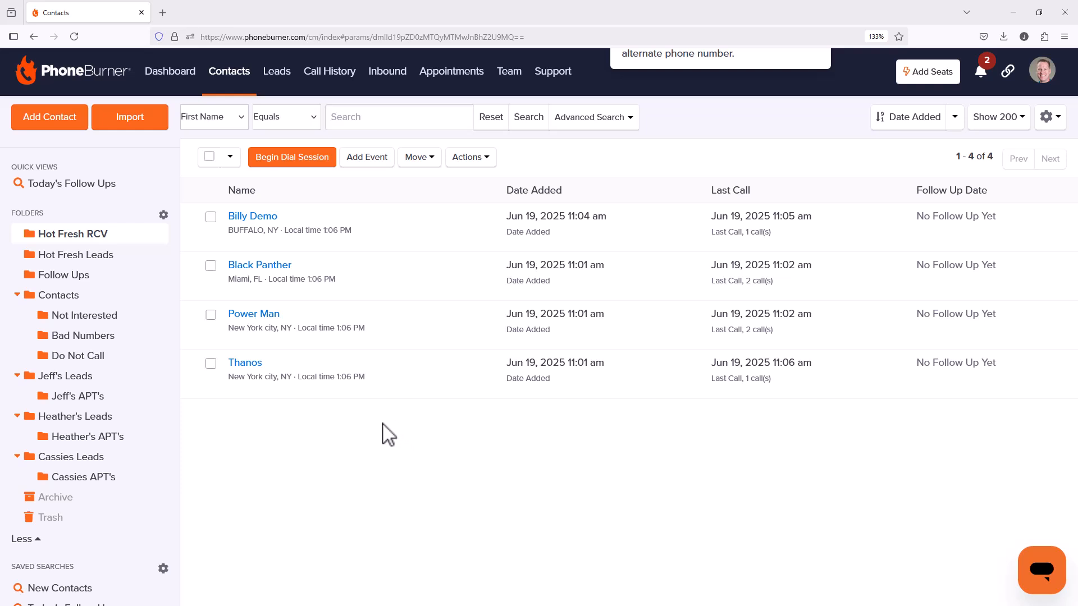
Step: Open the manually added contact's record from Hot Fresh RCV and highlight its Recycle Due In time
{"action": "left_click", "coordinate": [252, 219]}
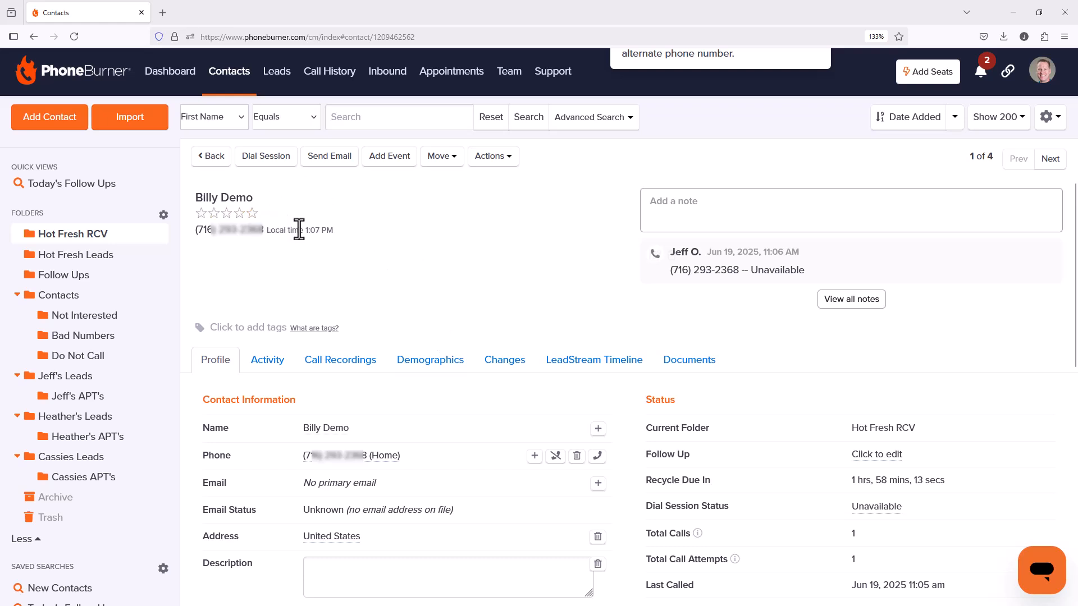
{"action": "scroll", "coordinate": [550, 332], "scroll_direction": "down", "scroll_amount": 3}
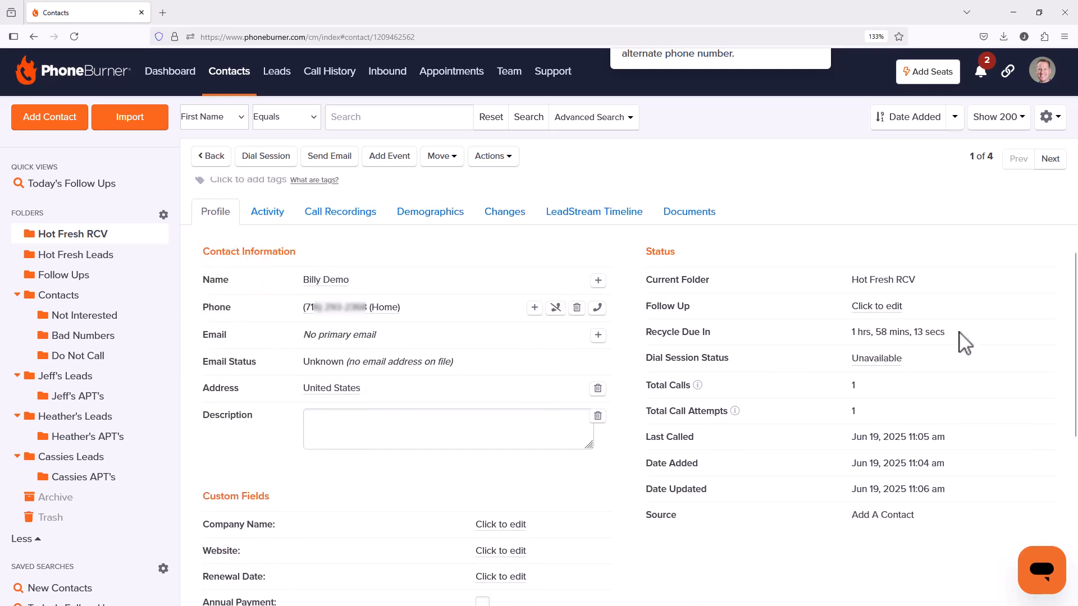
{"action": "left_click_drag", "start_coordinate": [962, 335], "coordinate": [850, 335]}
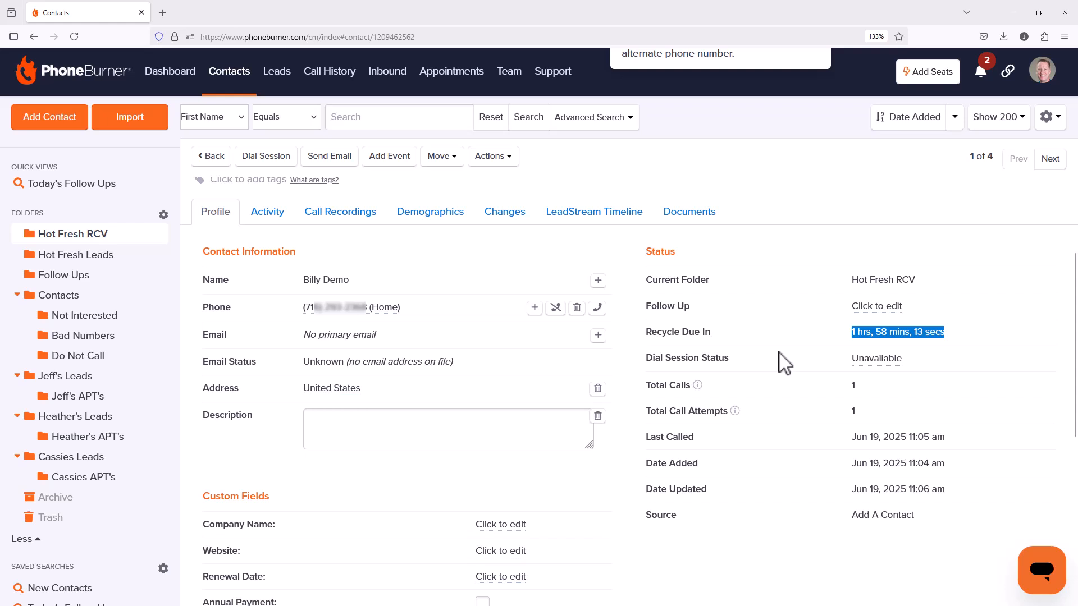